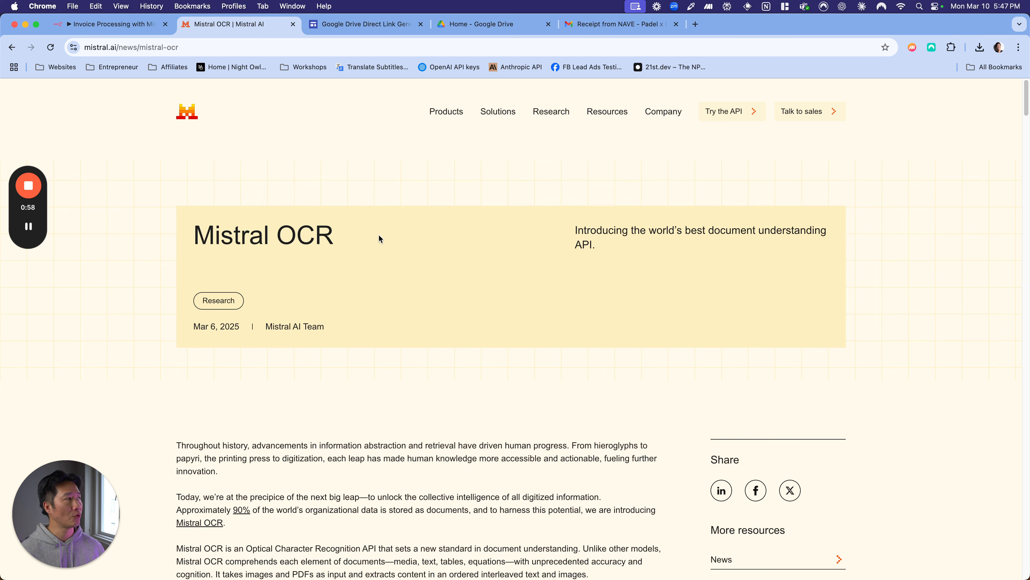
- Compare the Tables + Figures PDF sample with its OCR result in the Mistral OCR article
{"action": "scroll", "coordinate": [378, 233], "scroll_direction": "down", "scroll_amount": 5}
{"action": "scroll", "coordinate": [375, 211], "scroll_direction": "down", "scroll_amount": 10}
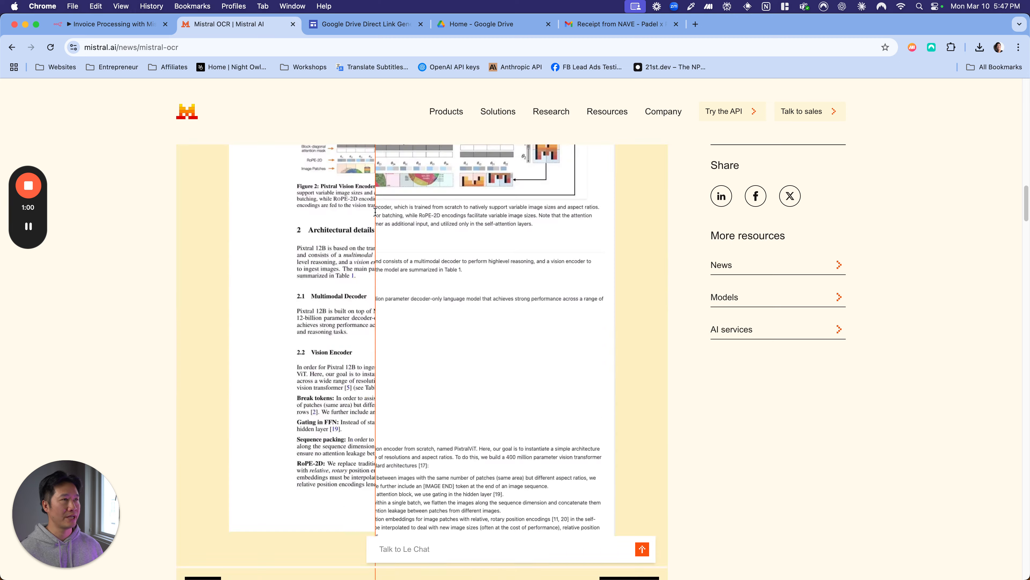
{"action": "scroll", "coordinate": [397, 268], "scroll_direction": "up", "scroll_amount": 3}
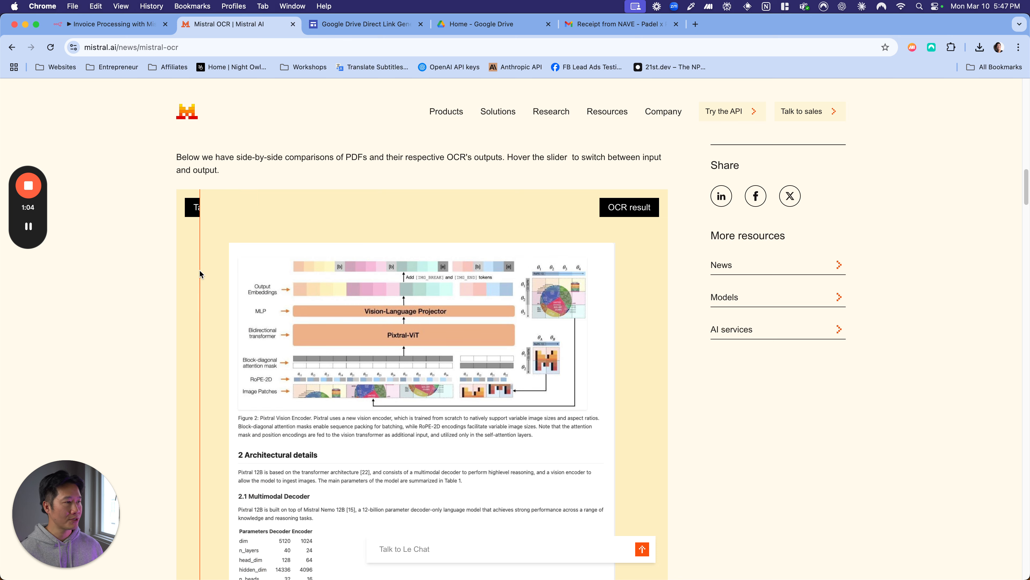
{"action": "scroll", "coordinate": [676, 254], "scroll_direction": "down", "scroll_amount": 4}
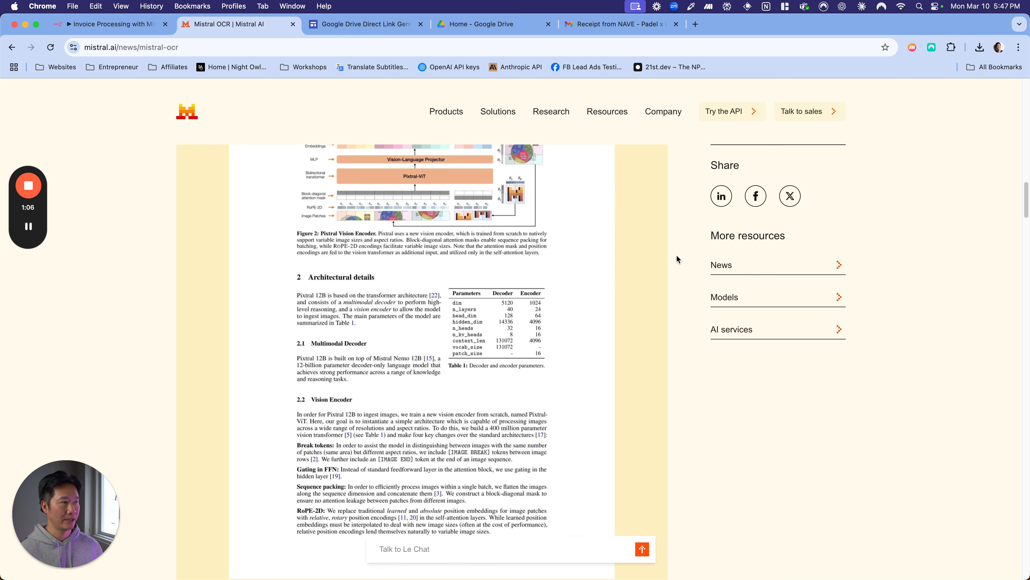
{"action": "scroll", "coordinate": [676, 255], "scroll_direction": "up", "scroll_amount": 2}
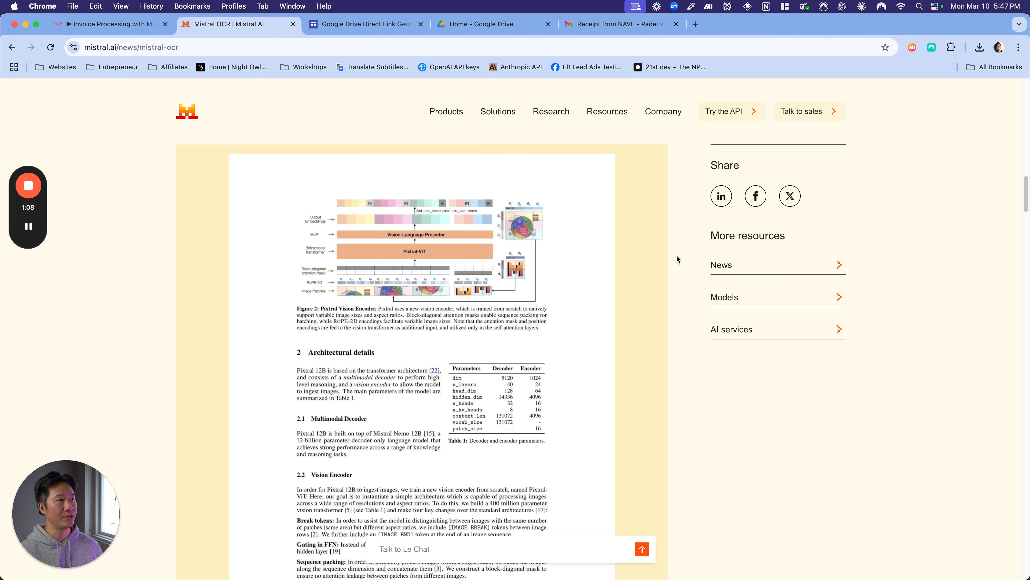
{"action": "scroll", "coordinate": [676, 255], "scroll_direction": "down", "scroll_amount": 1}
{"action": "scroll", "coordinate": [676, 254], "scroll_direction": "down", "scroll_amount": 3}
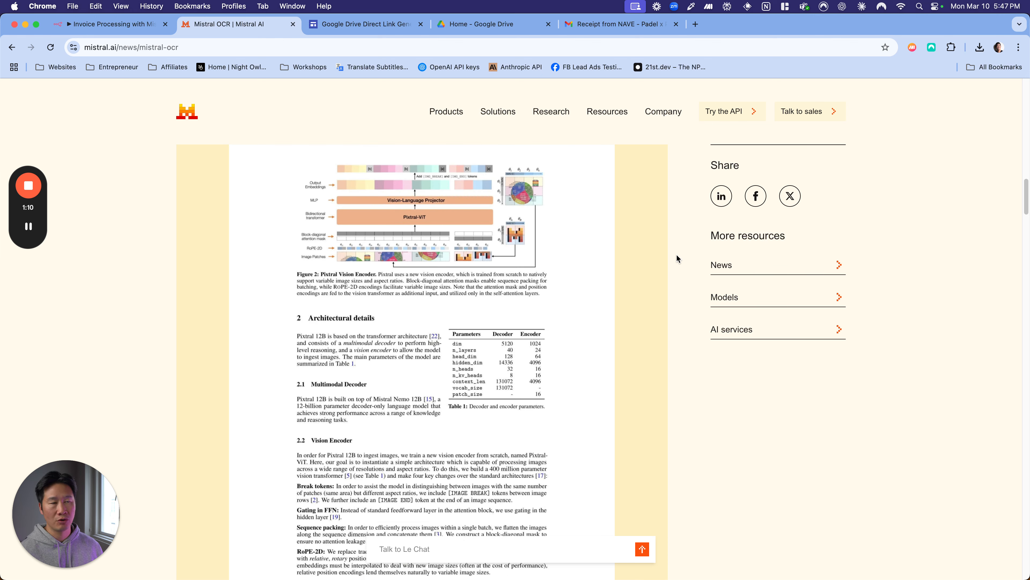
{"action": "scroll", "coordinate": [676, 255], "scroll_direction": "down", "scroll_amount": 1}
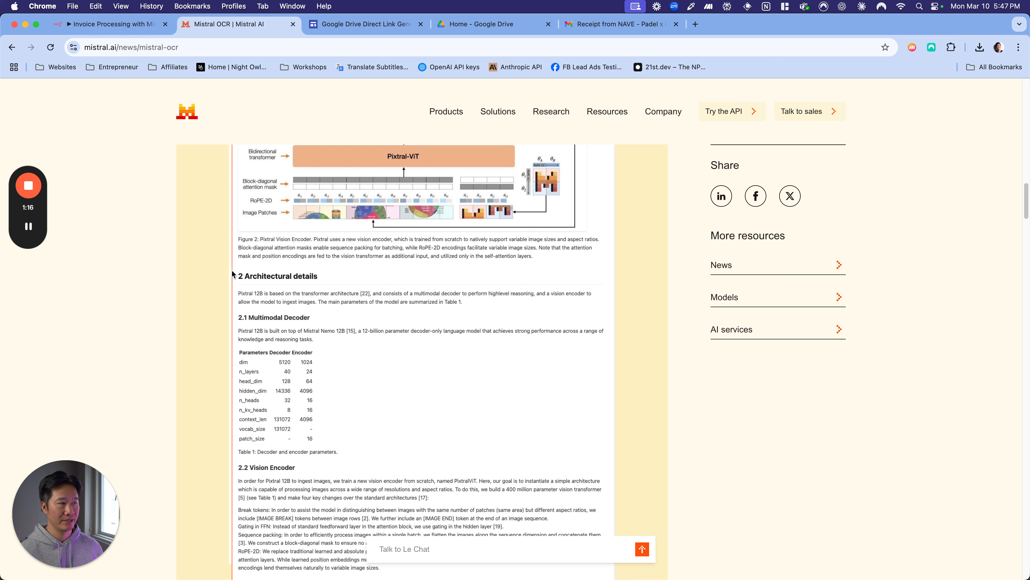
{"action": "scroll", "coordinate": [232, 274], "scroll_direction": "up", "scroll_amount": 1}
{"action": "scroll", "coordinate": [232, 274], "scroll_direction": "up", "scroll_amount": 5}
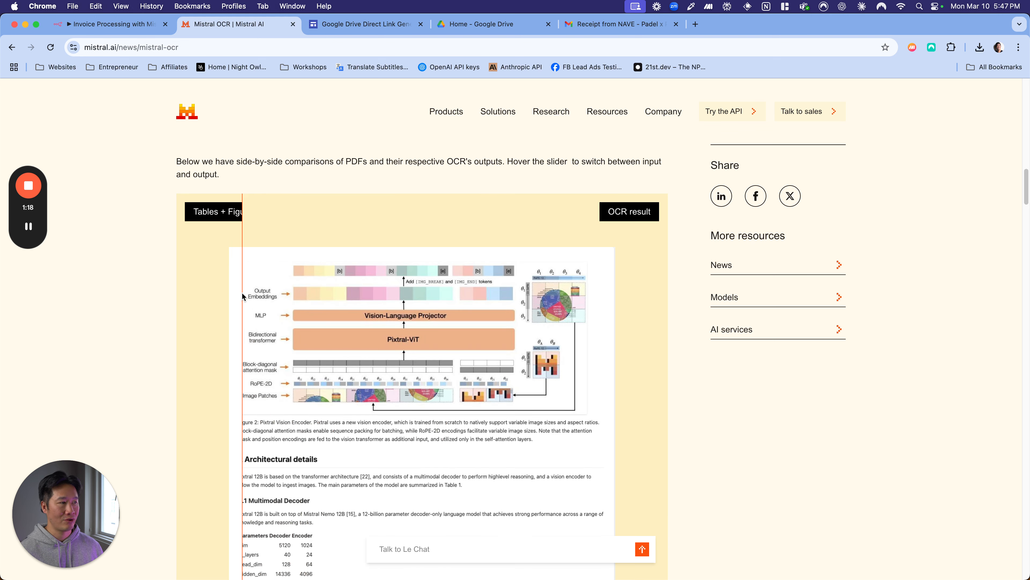
- Examine the article's Math, Hindi, photographed Document and Arabic samples against their OCR results
{"action": "scroll", "coordinate": [251, 298], "scroll_direction": "down", "scroll_amount": 20}
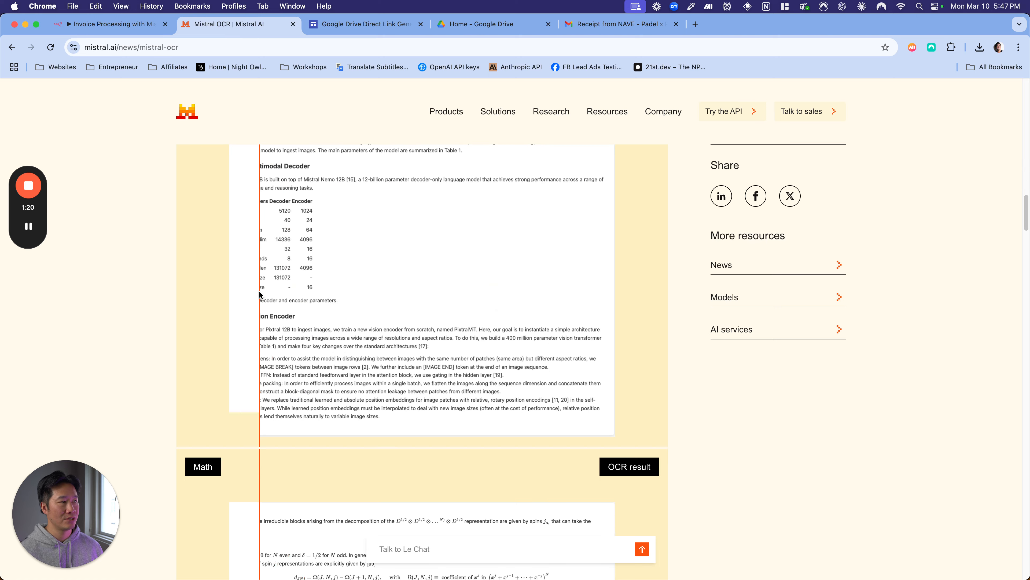
{"action": "scroll", "coordinate": [446, 264], "scroll_direction": "down", "scroll_amount": 4}
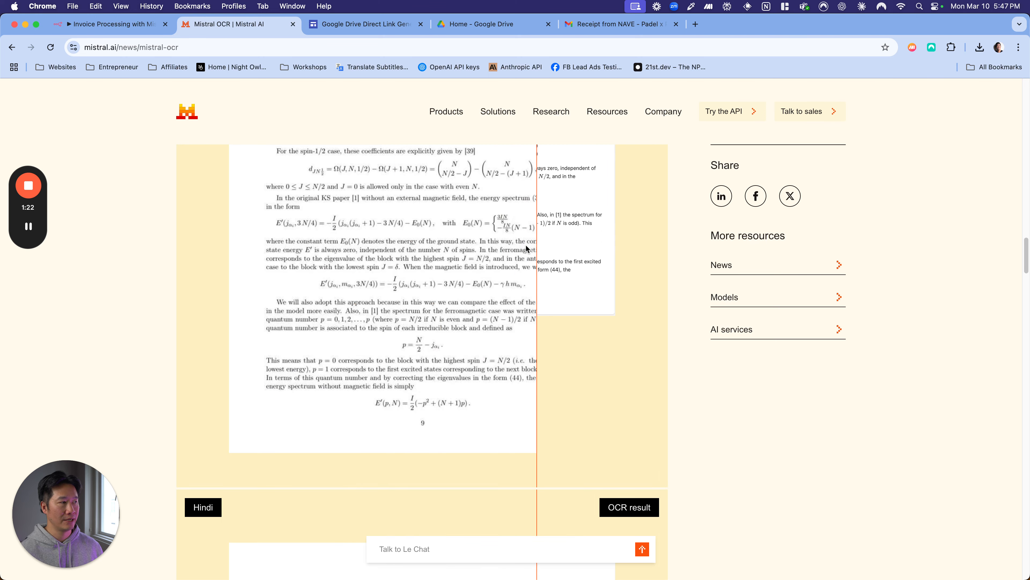
{"action": "scroll", "coordinate": [495, 245], "scroll_direction": "down", "scroll_amount": 15}
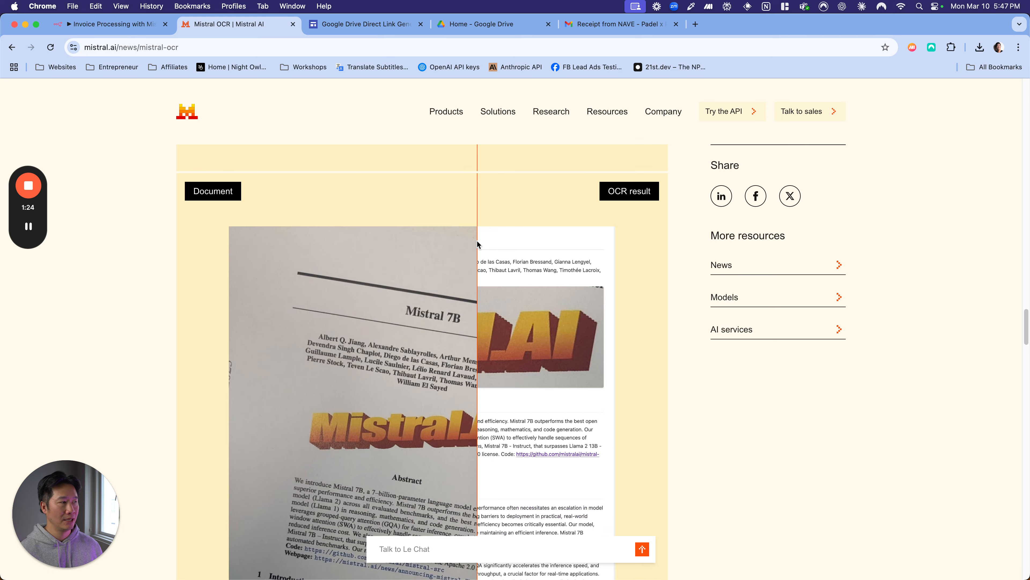
{"action": "scroll", "coordinate": [477, 244], "scroll_direction": "down", "scroll_amount": 10}
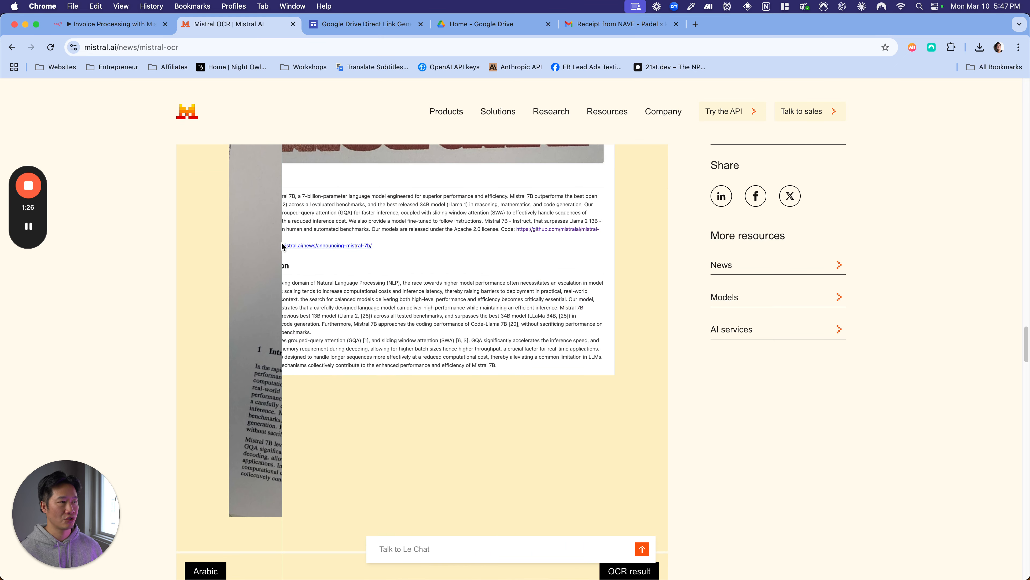
{"action": "scroll", "coordinate": [484, 257], "scroll_direction": "down", "scroll_amount": 5}
{"action": "scroll", "coordinate": [483, 256], "scroll_direction": "up", "scroll_amount": 6}
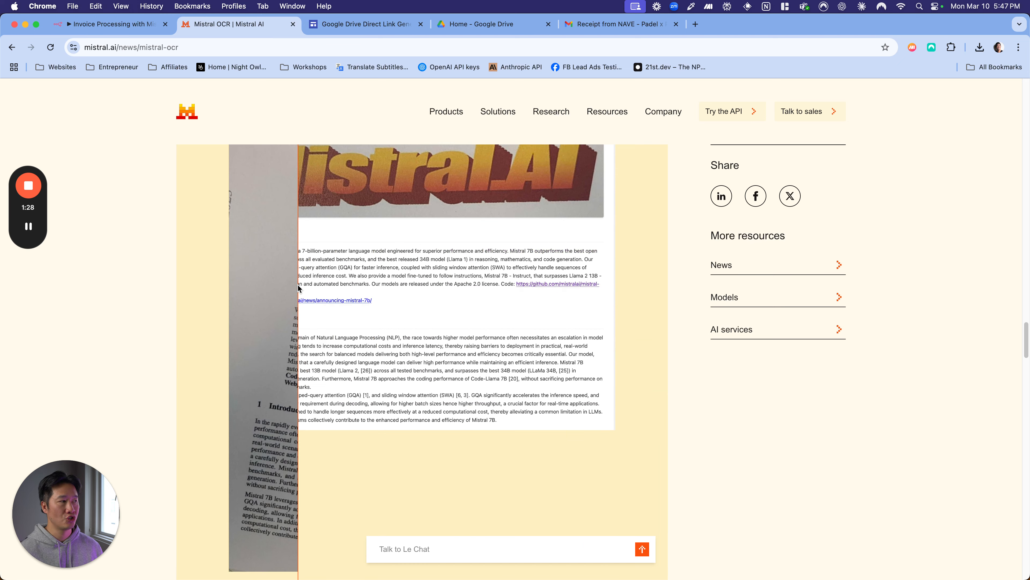
{"action": "scroll", "coordinate": [170, 296], "scroll_direction": "down", "scroll_amount": 10}
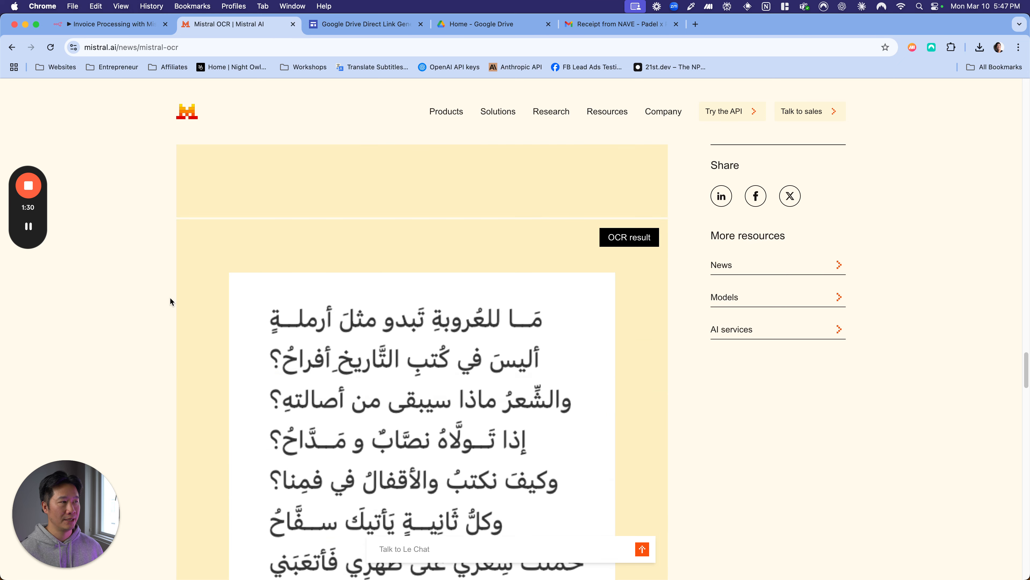
- Review the article's benchmark tables comparing Mistral OCR with other models overall, for multilingual text and by language
{"action": "scroll", "coordinate": [173, 301], "scroll_direction": "down", "scroll_amount": 10}
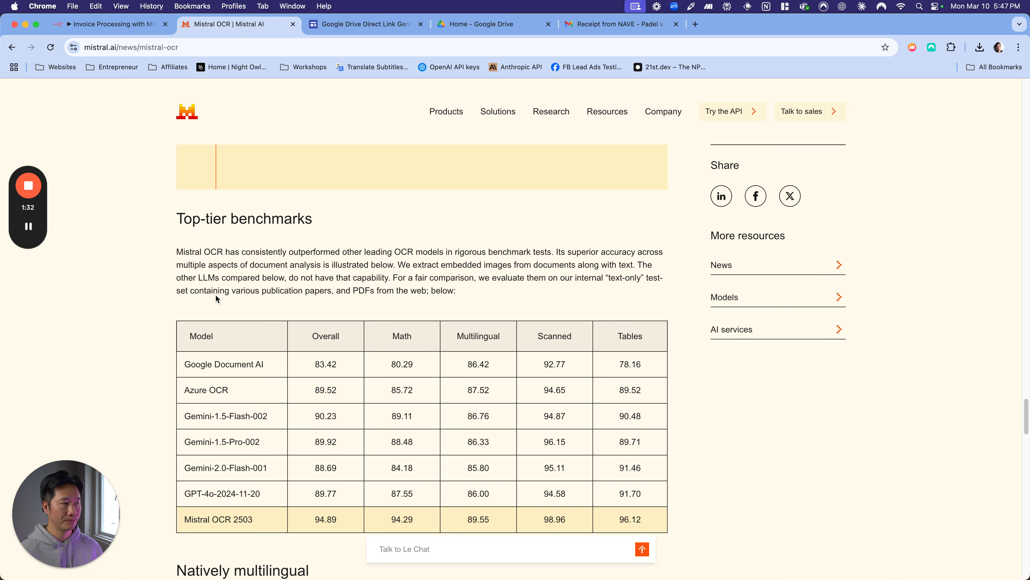
{"action": "scroll", "coordinate": [214, 294], "scroll_direction": "down", "scroll_amount": 5}
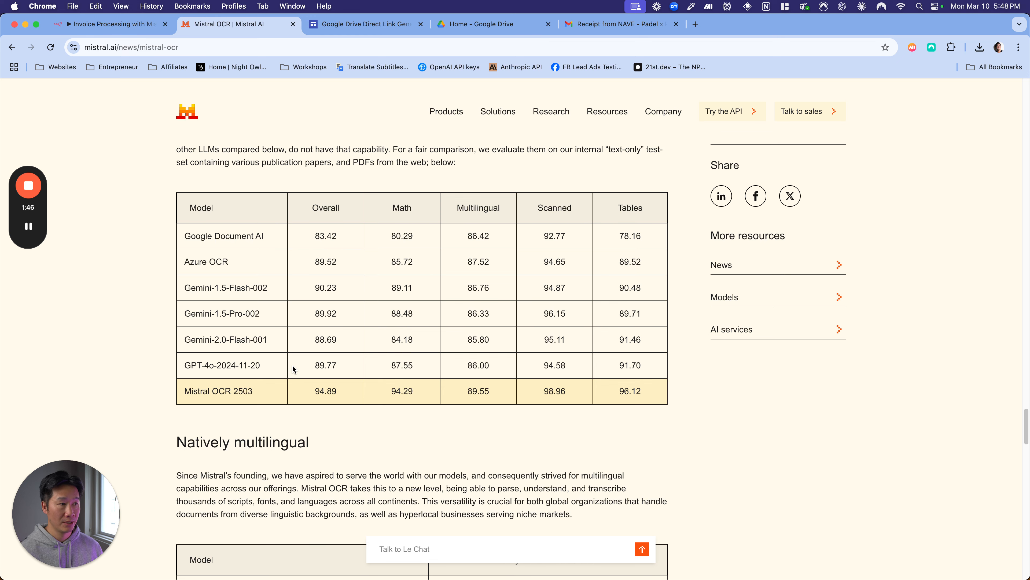
{"action": "scroll", "coordinate": [293, 367], "scroll_direction": "down", "scroll_amount": 5}
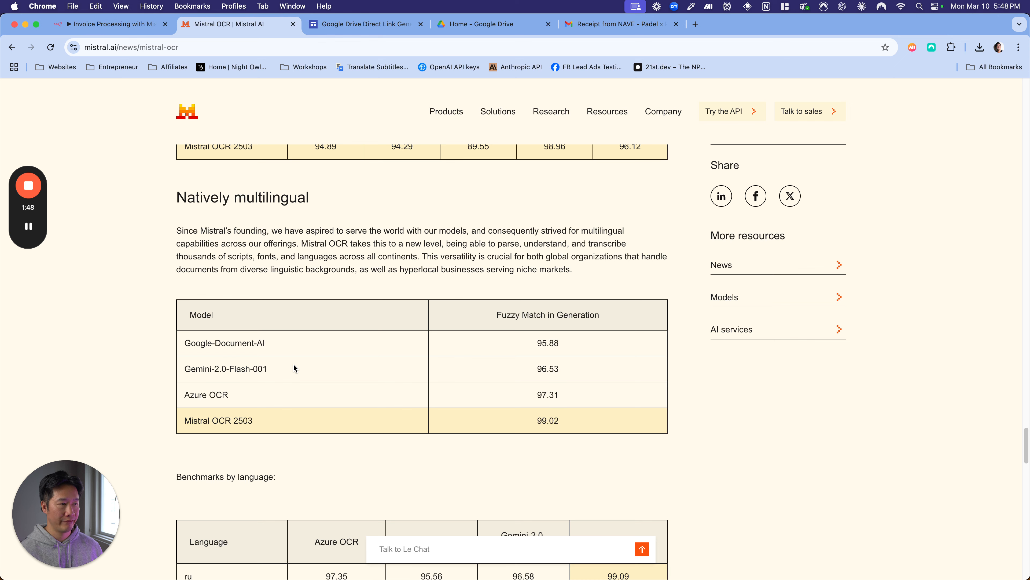
{"action": "scroll", "coordinate": [293, 367], "scroll_direction": "down", "scroll_amount": 1}
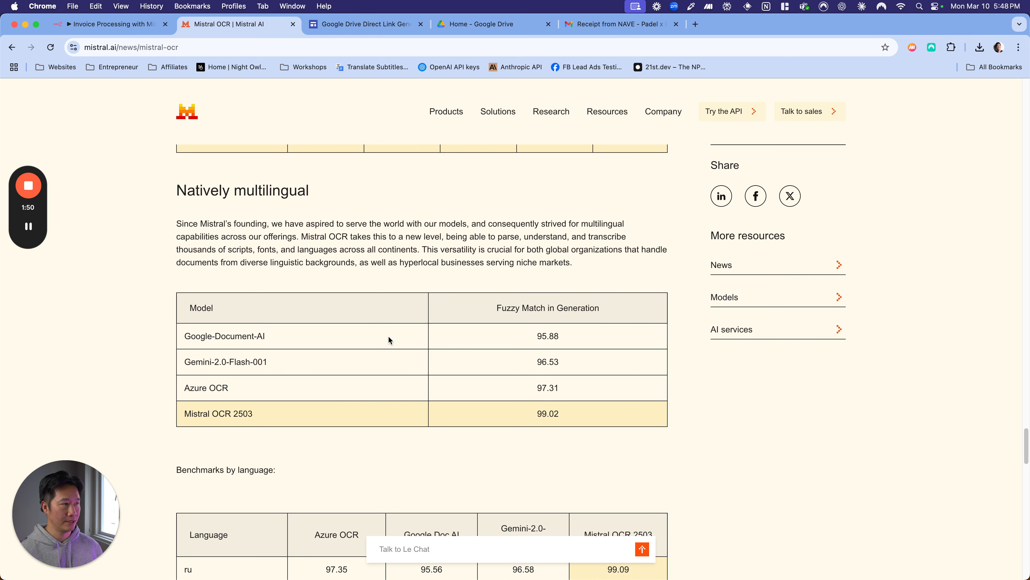
{"action": "scroll", "coordinate": [388, 339], "scroll_direction": "down", "scroll_amount": 5}
{"action": "scroll", "coordinate": [388, 341], "scroll_direction": "down", "scroll_amount": 3}
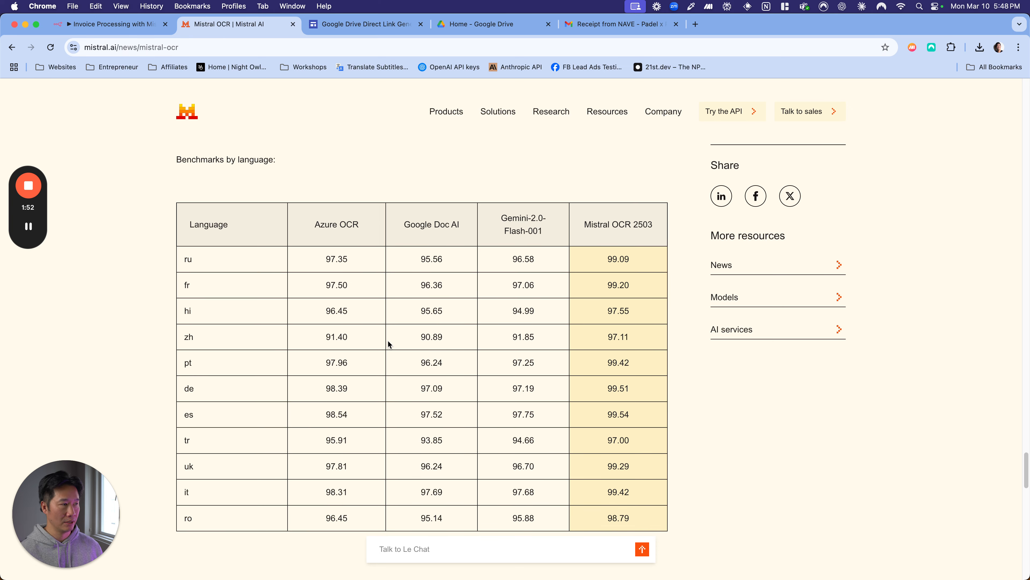
{"action": "scroll", "coordinate": [531, 251], "scroll_direction": "up", "scroll_amount": 1}
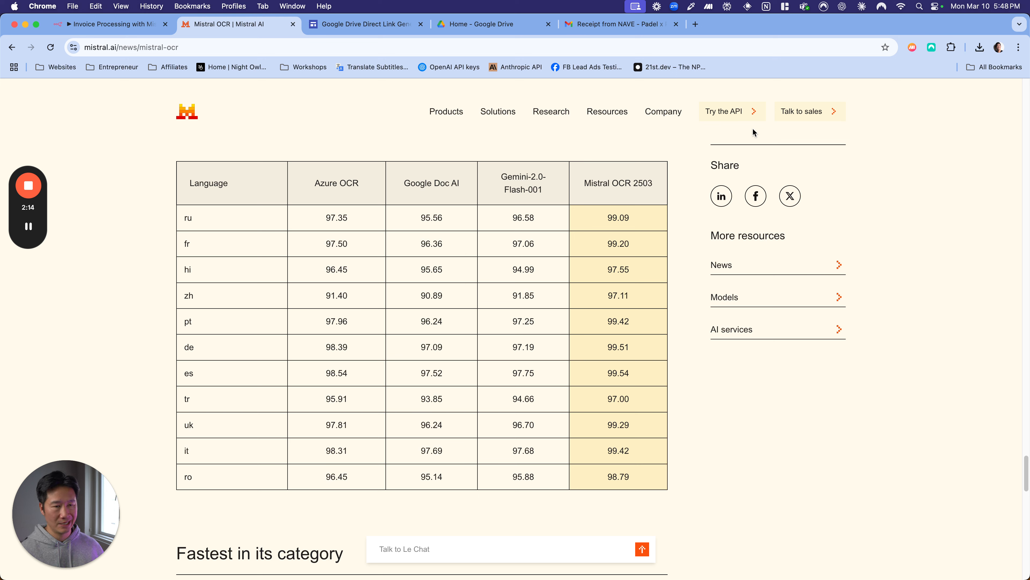
- Find the "Doc-as-prompt, structured output" section of the article and highlight its heading and paragraph
{"action": "scroll", "coordinate": [730, 122], "scroll_direction": "down", "scroll_amount": 15}
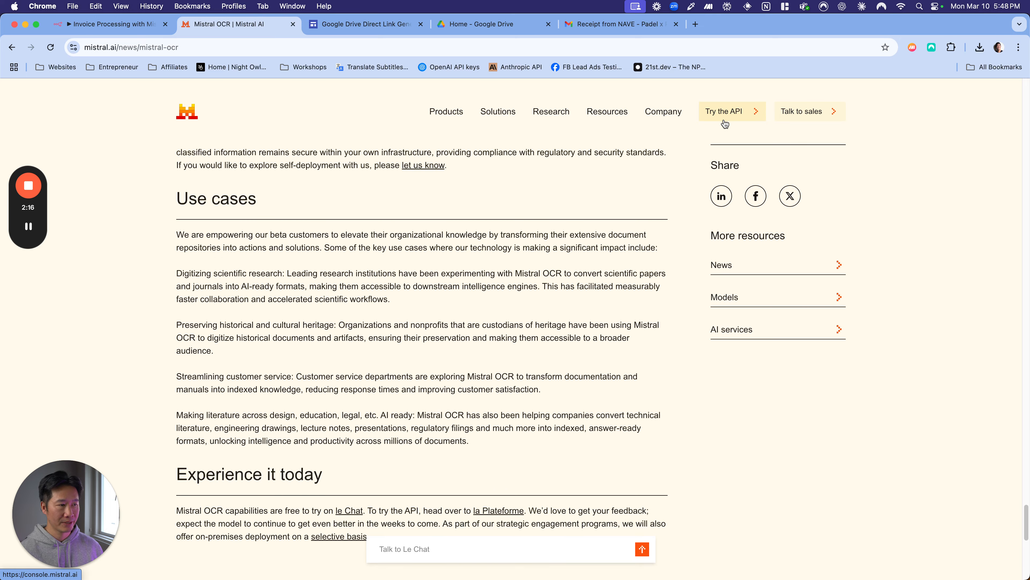
{"action": "scroll", "coordinate": [685, 150], "scroll_direction": "up", "scroll_amount": 7}
{"action": "triple_click", "coordinate": [297, 300]}
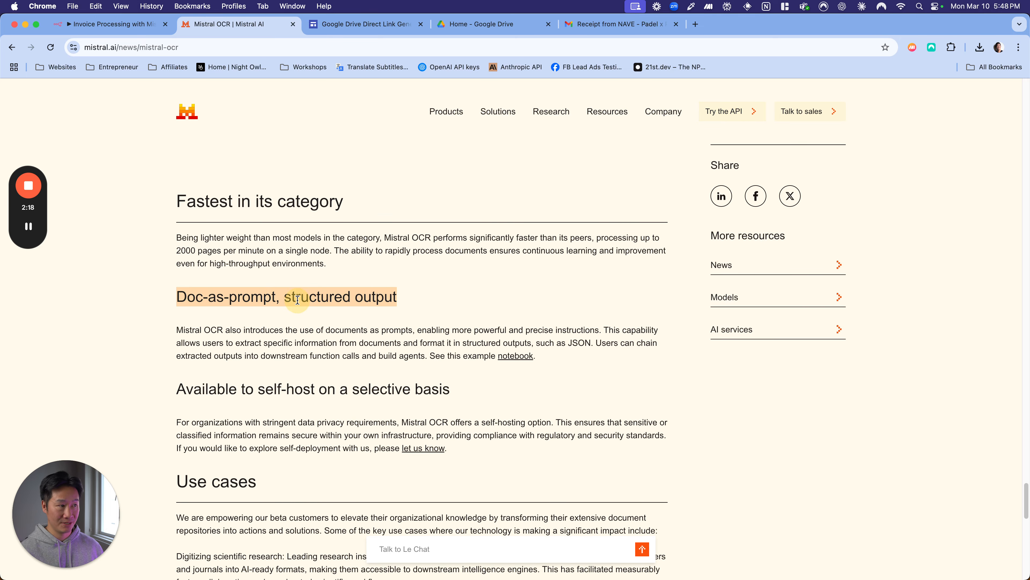
{"action": "left_click_drag", "start_coordinate": [297, 300], "coordinate": [426, 338]}
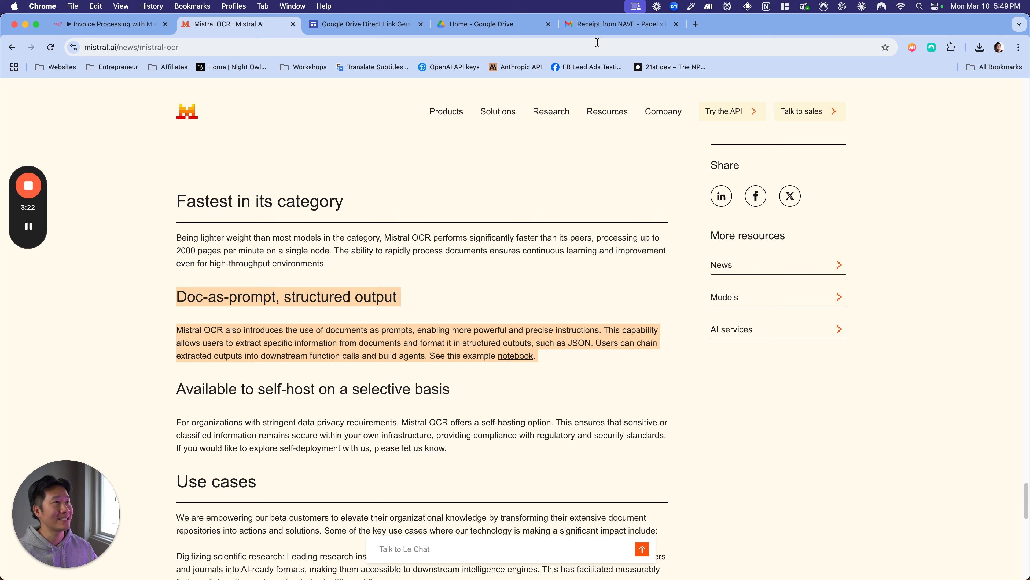
- Switch to the receipt email in Gmail, preview its Invoice.pdf attachment, and close the preview
{"action": "left_click", "coordinate": [620, 29]}
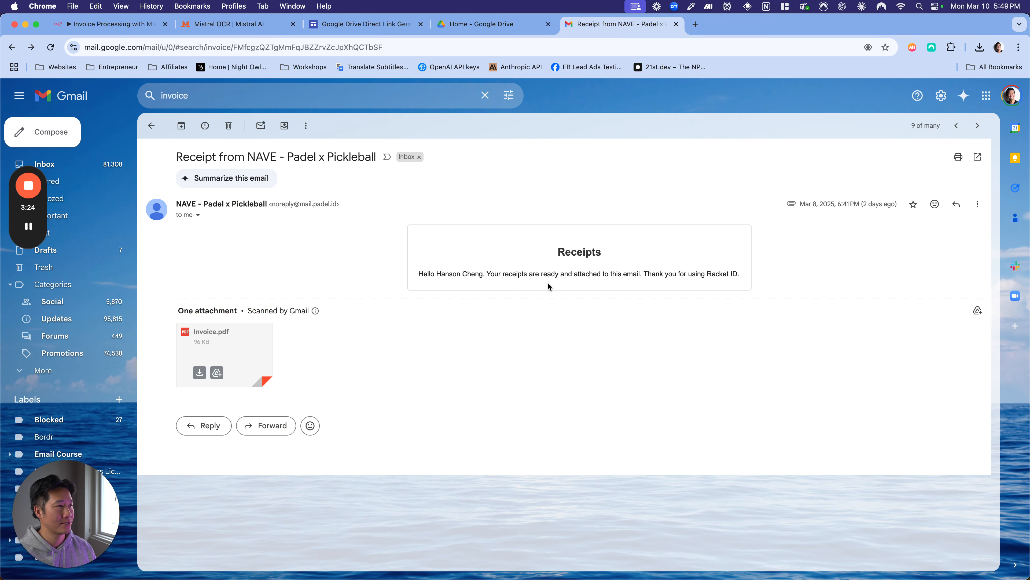
{"action": "left_click", "coordinate": [222, 342]}
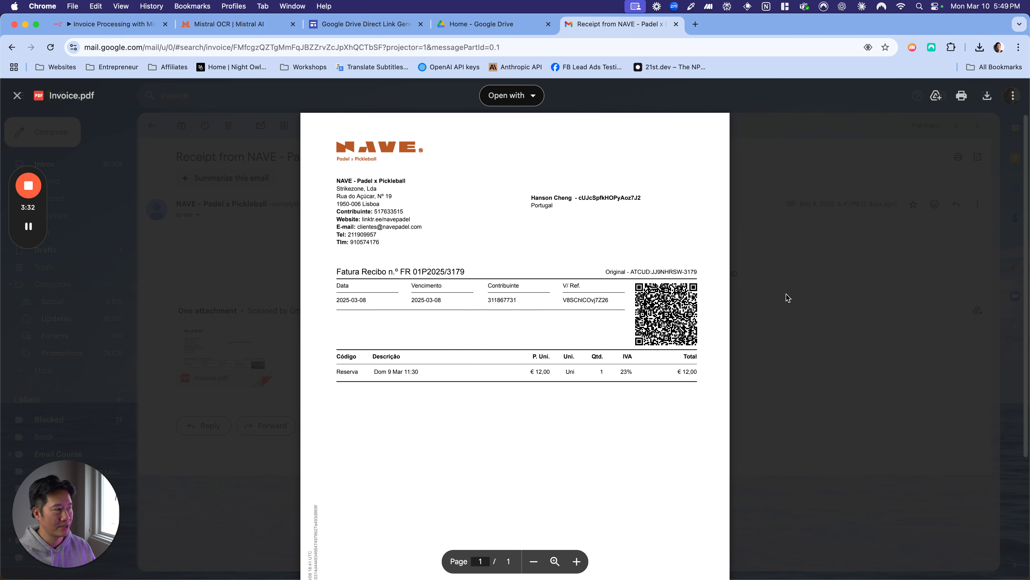
{"action": "left_click", "coordinate": [263, 269]}
- Switch to the n8n invoice workflow and review the parameters and form elements of the On form submission node
{"action": "left_click", "coordinate": [81, 21]}
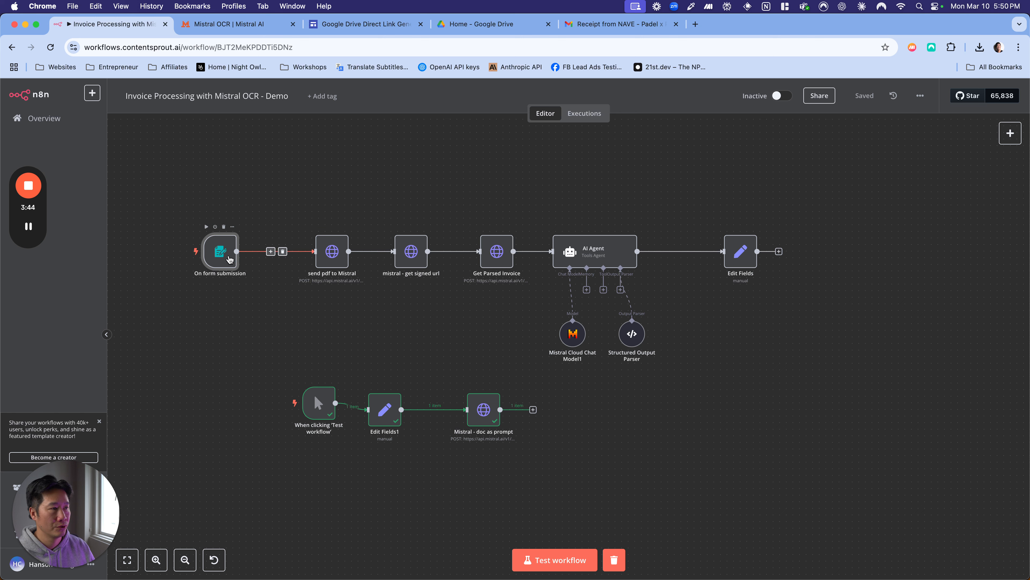
{"action": "left_click", "coordinate": [216, 243]}
{"action": "left_click_drag", "start_coordinate": [216, 244], "coordinate": [215, 249]}
{"action": "double_click", "coordinate": [222, 248]}
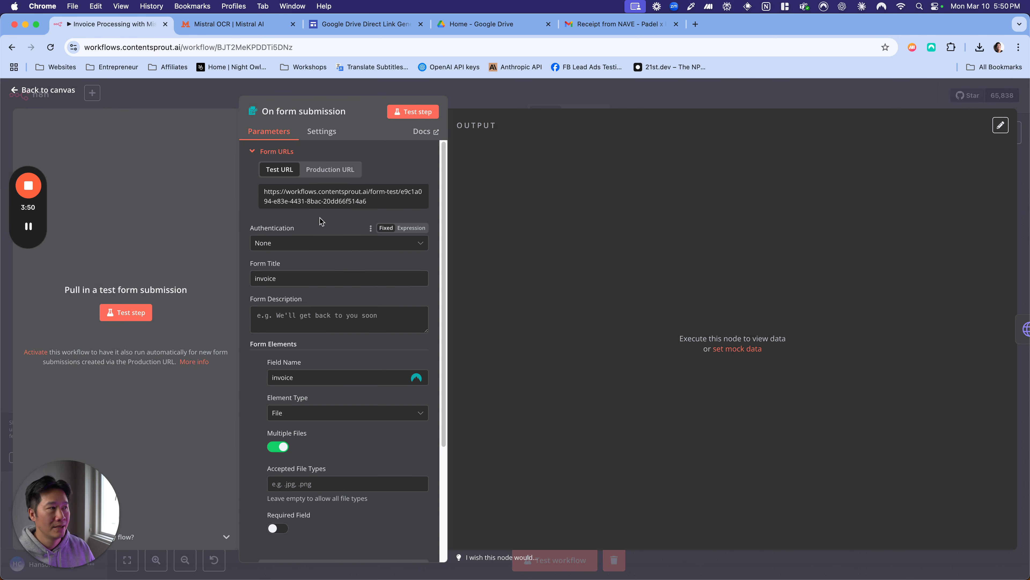
{"action": "scroll", "coordinate": [323, 291], "scroll_direction": "down", "scroll_amount": 5}
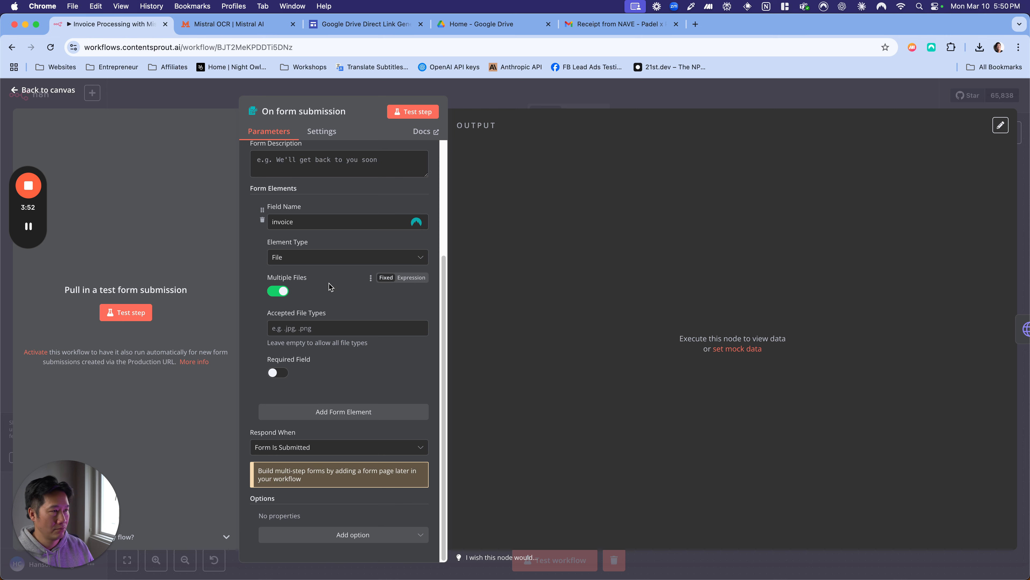
{"action": "scroll", "coordinate": [345, 285], "scroll_direction": "up", "scroll_amount": 4}
{"action": "left_click", "coordinate": [533, 108]}
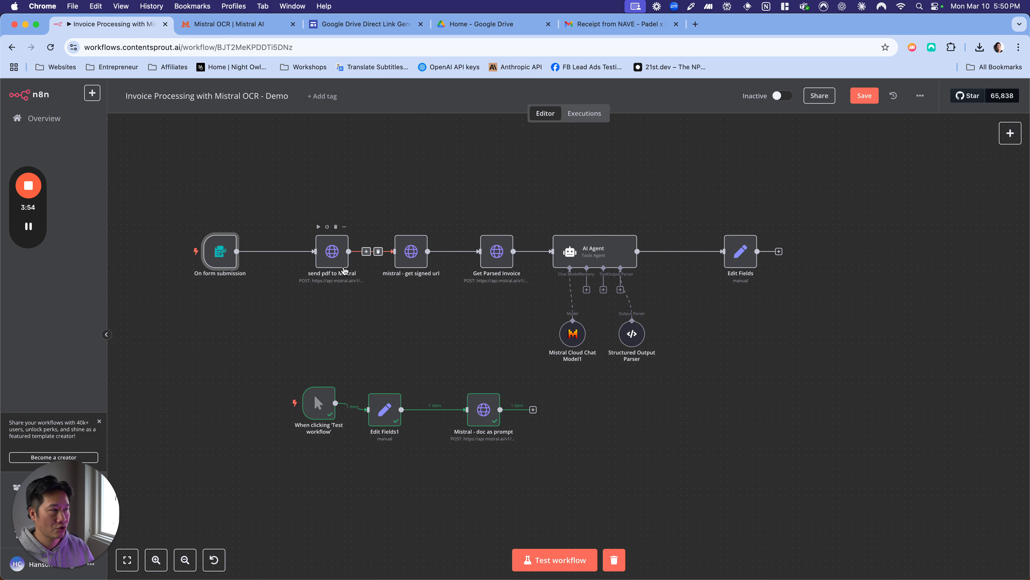
- Even out the spacing of the upper row's nodes, save the workflow, and level the manual trigger with Edit Fields1
{"action": "left_click_drag", "start_coordinate": [333, 260], "coordinate": [319, 260]}
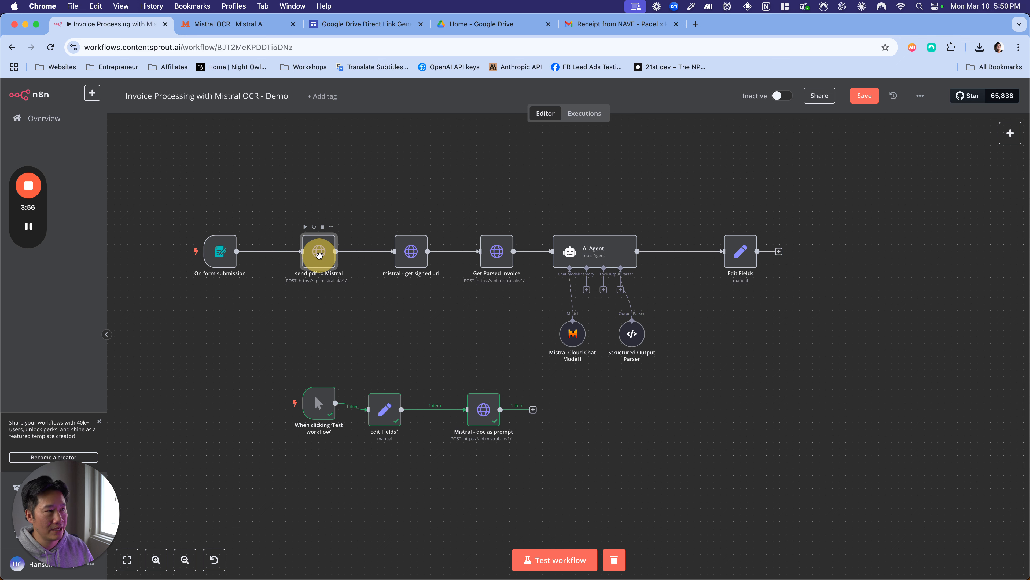
{"action": "mouse_move", "coordinate": [408, 256]}
{"action": "left_mouse_down"}
{"action": "mouse_move", "coordinate": [395, 256]}
{"action": "mouse_move", "coordinate": [408, 255]}
{"action": "left_mouse_up"}
{"action": "left_click_drag", "start_coordinate": [495, 256], "coordinate": [489, 255]}
{"action": "mouse_move", "coordinate": [585, 251]}
{"action": "left_mouse_down"}
{"action": "mouse_move", "coordinate": [580, 242]}
{"action": "mouse_move", "coordinate": [588, 251]}
{"action": "left_mouse_up"}
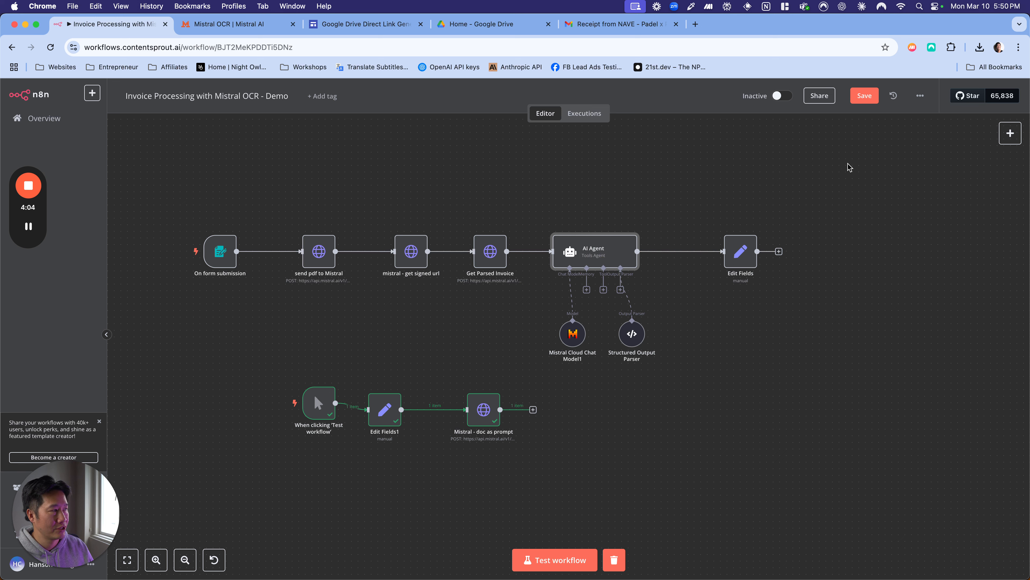
{"action": "left_click", "coordinate": [863, 100]}
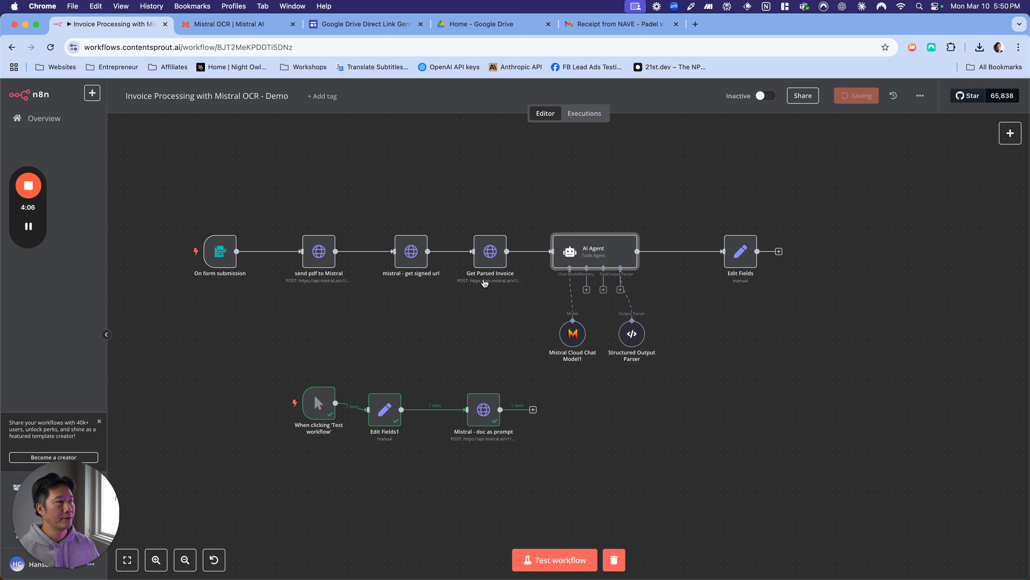
{"action": "left_click_drag", "start_coordinate": [318, 403], "coordinate": [312, 410]}
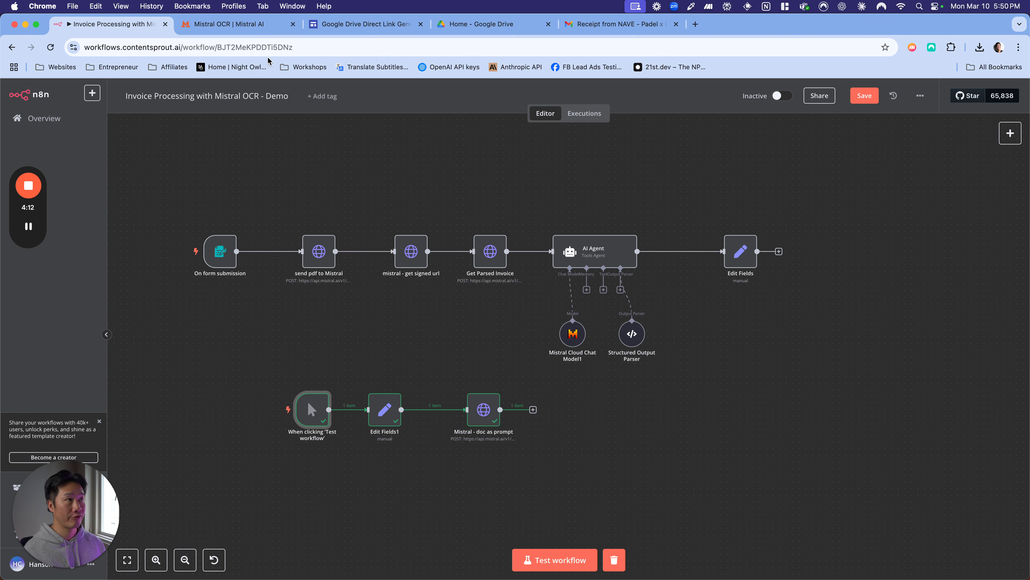
- Open the Mistral API console from the Mistral OCR article and sign in with the Google account
{"action": "left_click", "coordinate": [239, 16]}
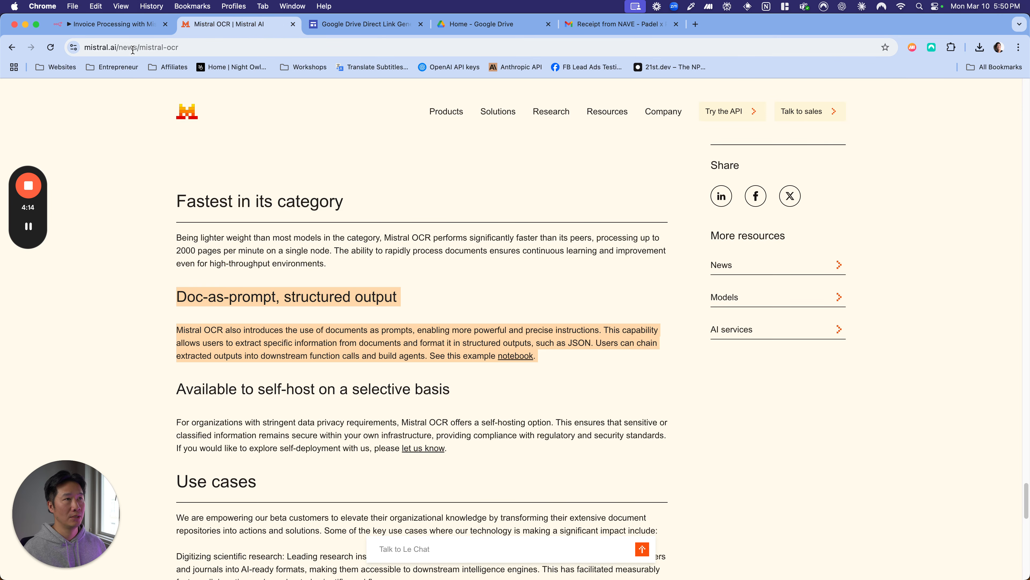
{"action": "left_click", "coordinate": [723, 110]}
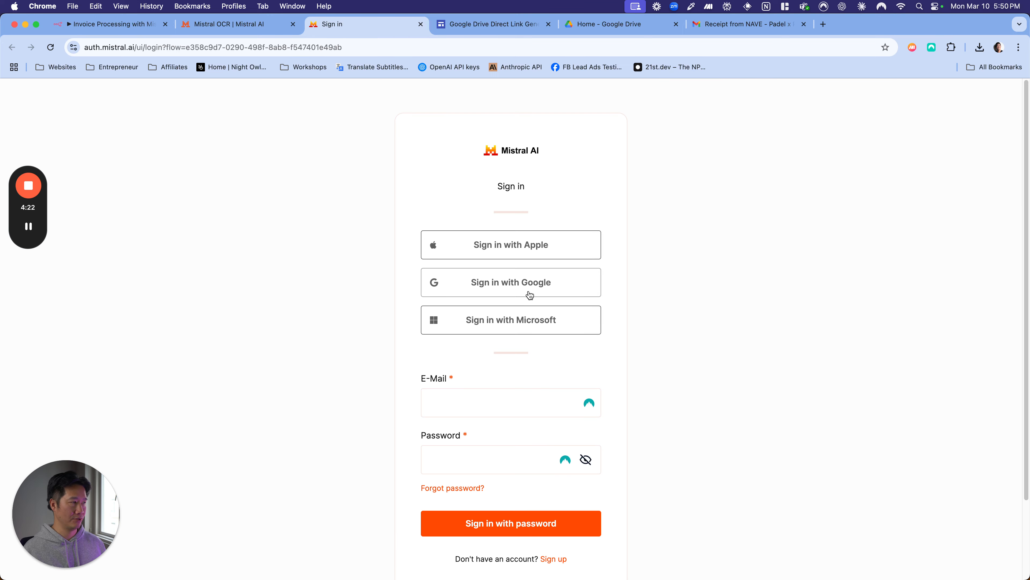
{"action": "left_click", "coordinate": [494, 285]}
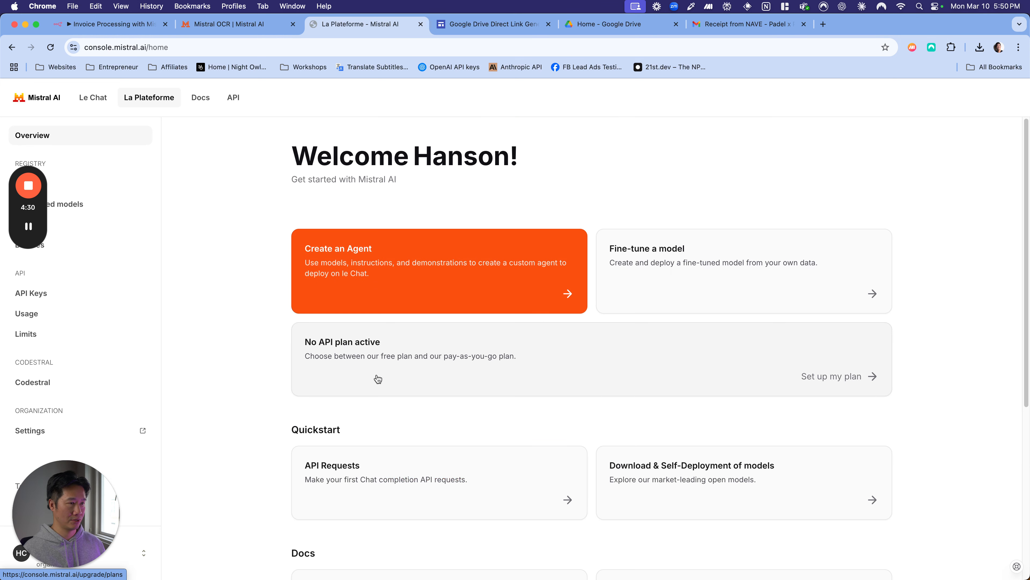
- Try to subscribe to the free Experiment plan, accepting the Mistral AI Terms of Service and Privacy Policy
{"action": "left_click", "coordinate": [839, 384]}
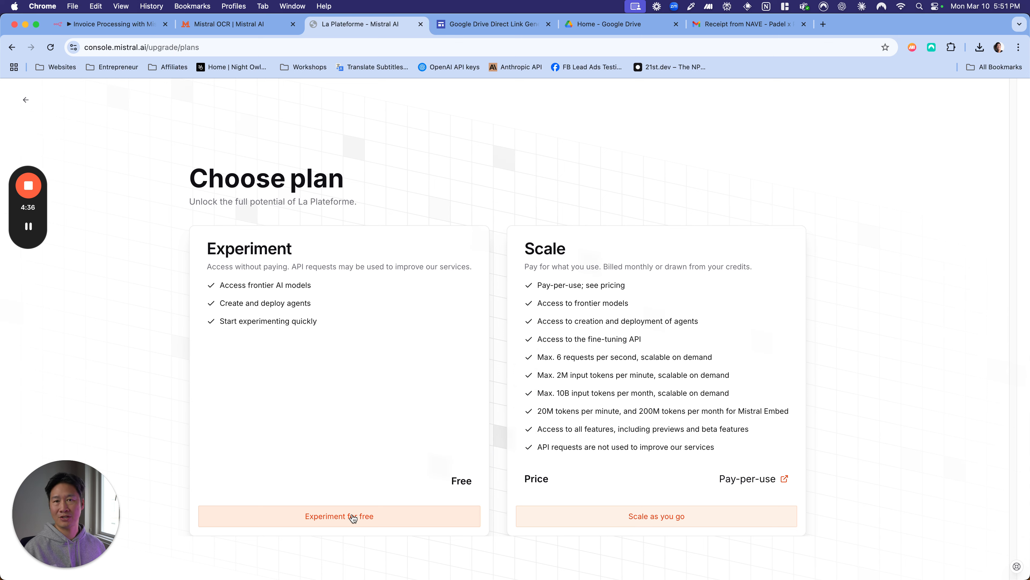
{"action": "left_click", "coordinate": [353, 518]}
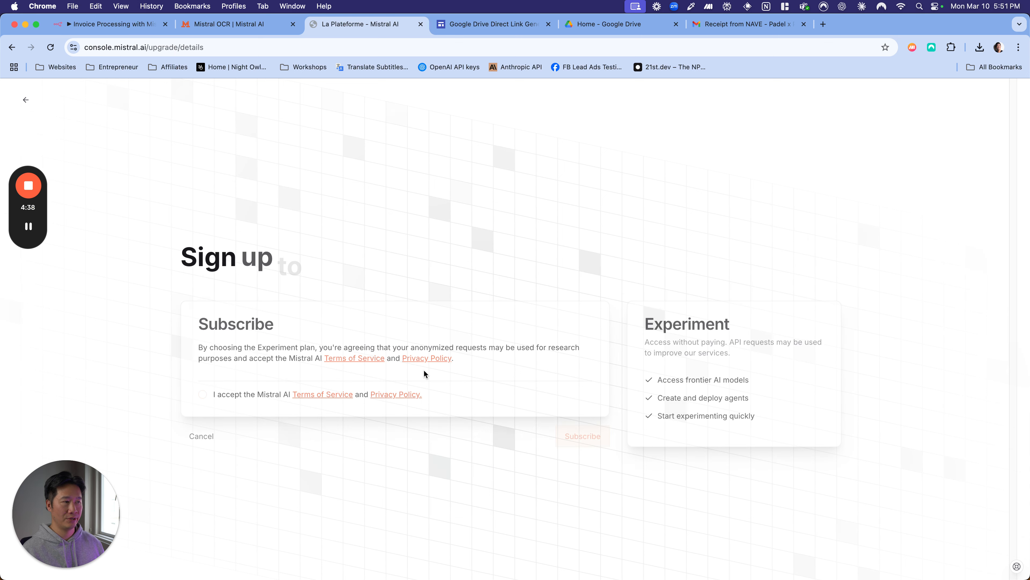
{"action": "left_click", "coordinate": [239, 403]}
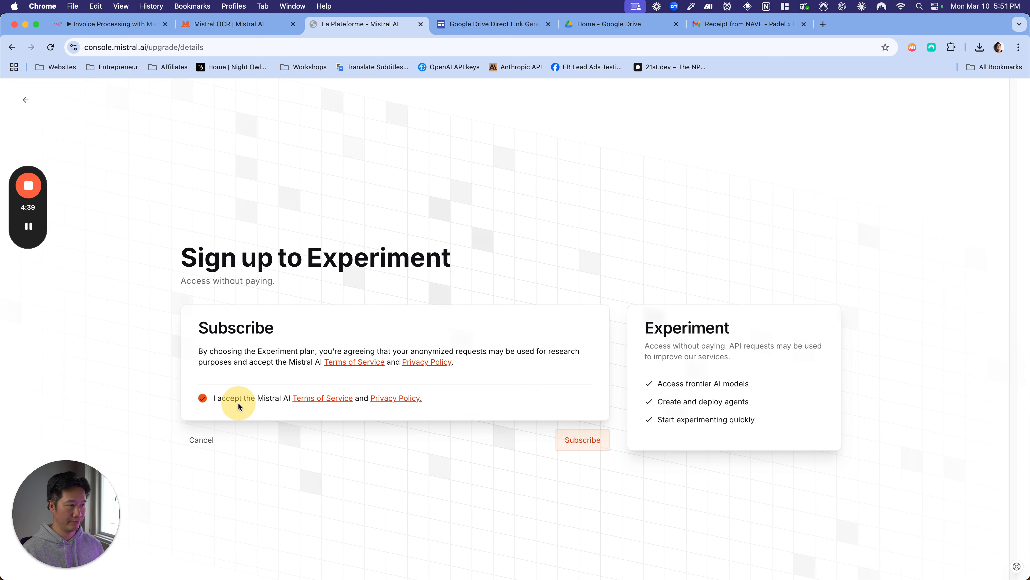
{"action": "left_click", "coordinate": [567, 440]}
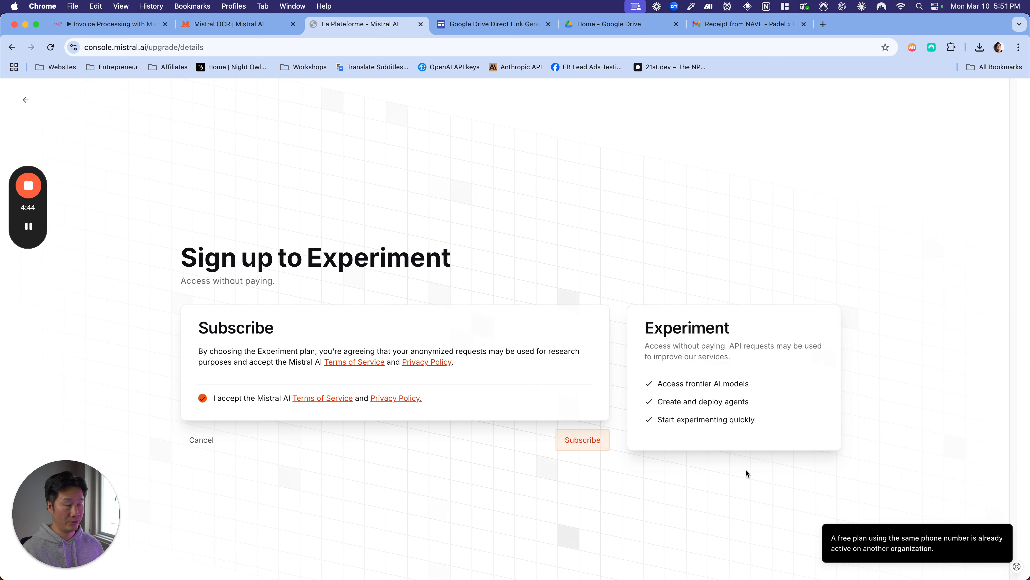
{"action": "triple_click", "coordinate": [883, 538]}
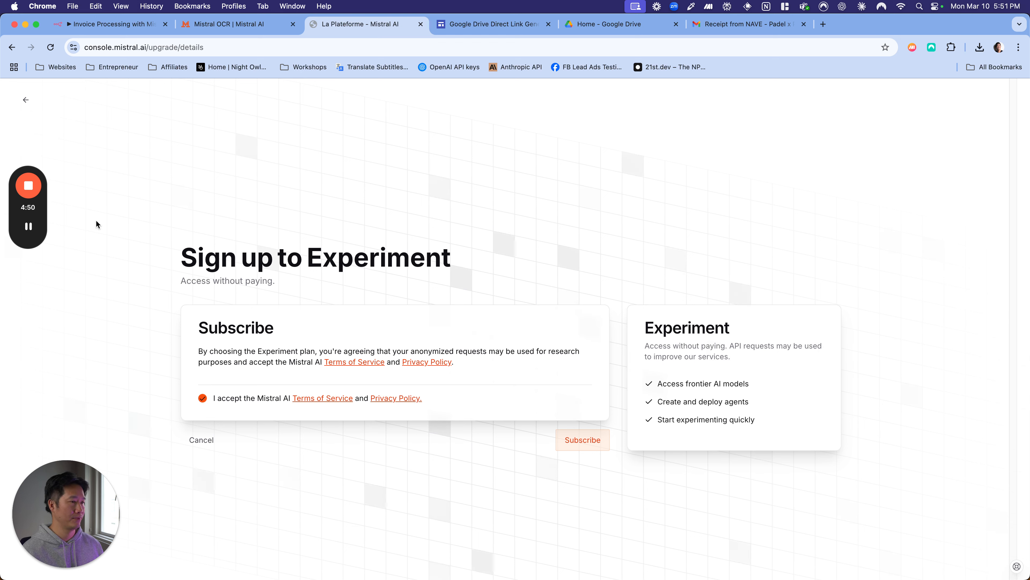
- Return to the console overview and open the API keys page of this organization
{"action": "left_click", "coordinate": [26, 99]}
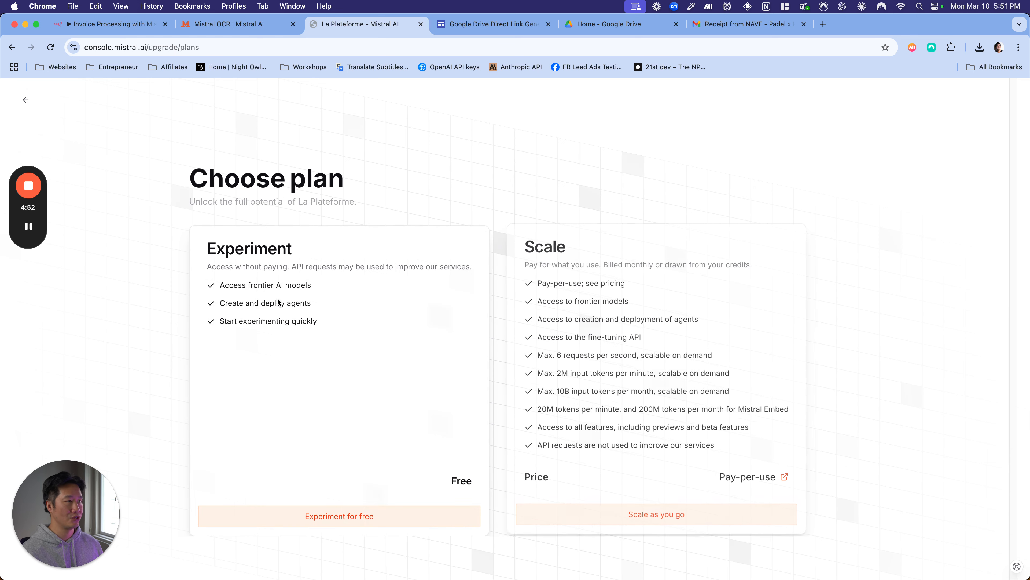
{"action": "left_click", "coordinate": [25, 100]}
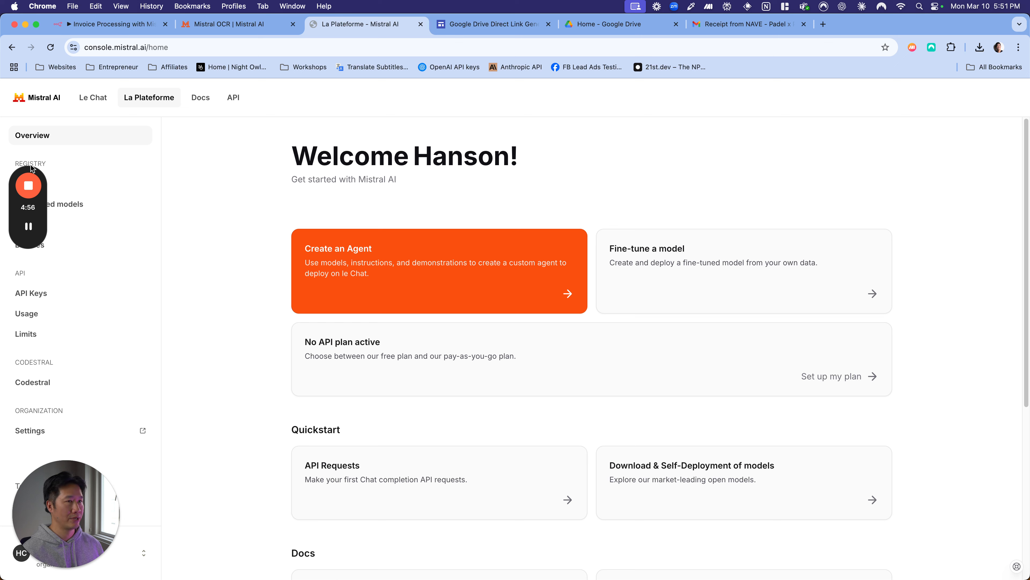
{"action": "left_click_drag", "start_coordinate": [31, 169], "coordinate": [944, 108]}
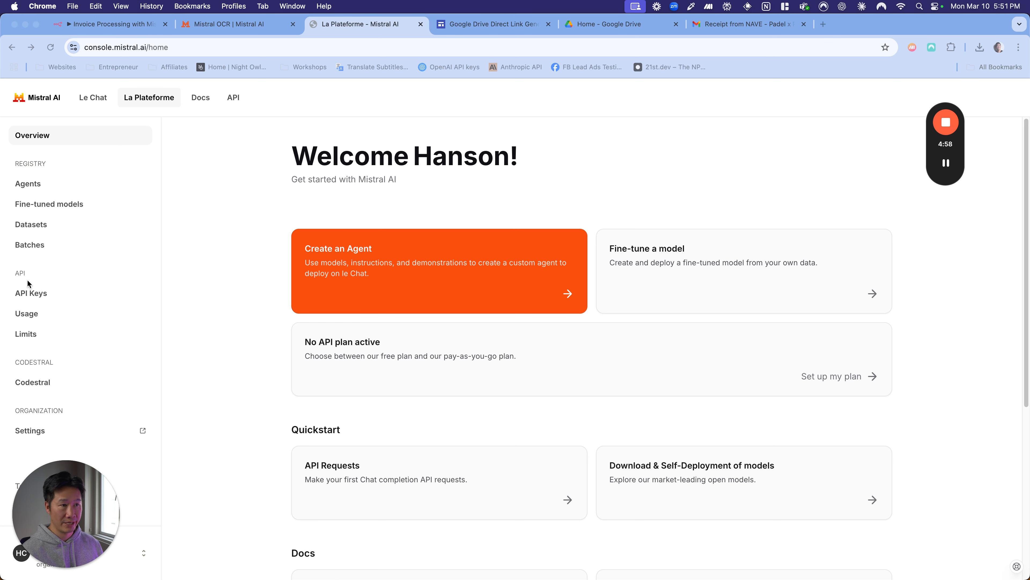
{"action": "left_click", "coordinate": [32, 293]}
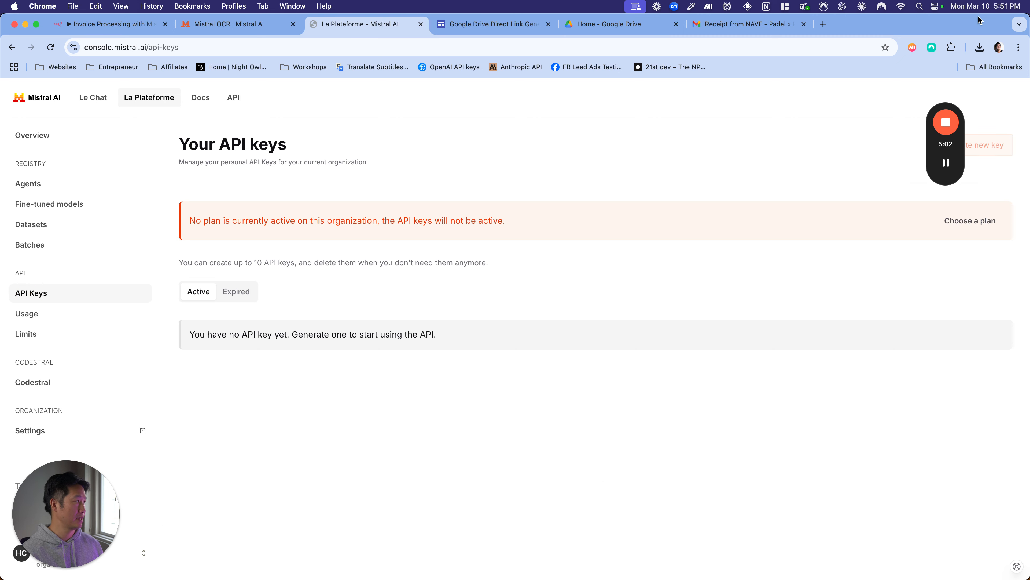
- Switch to the other Chrome profile's window, open the Mistral API console from the Mistral OCR article, and show its API keys
{"action": "left_click", "coordinate": [1000, 50]}
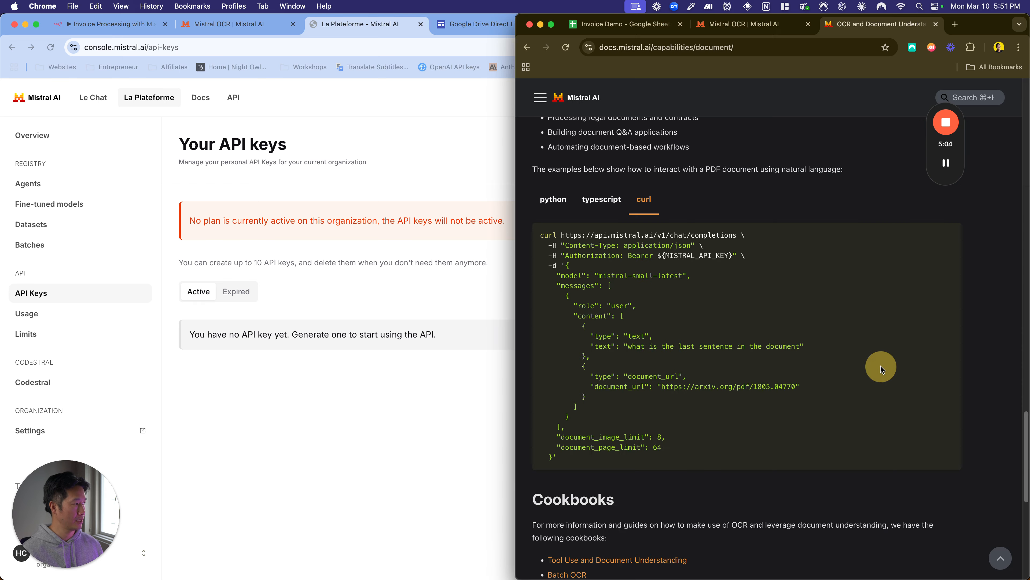
{"action": "left_click", "coordinate": [889, 369]}
{"action": "double_click", "coordinate": [1001, 25]}
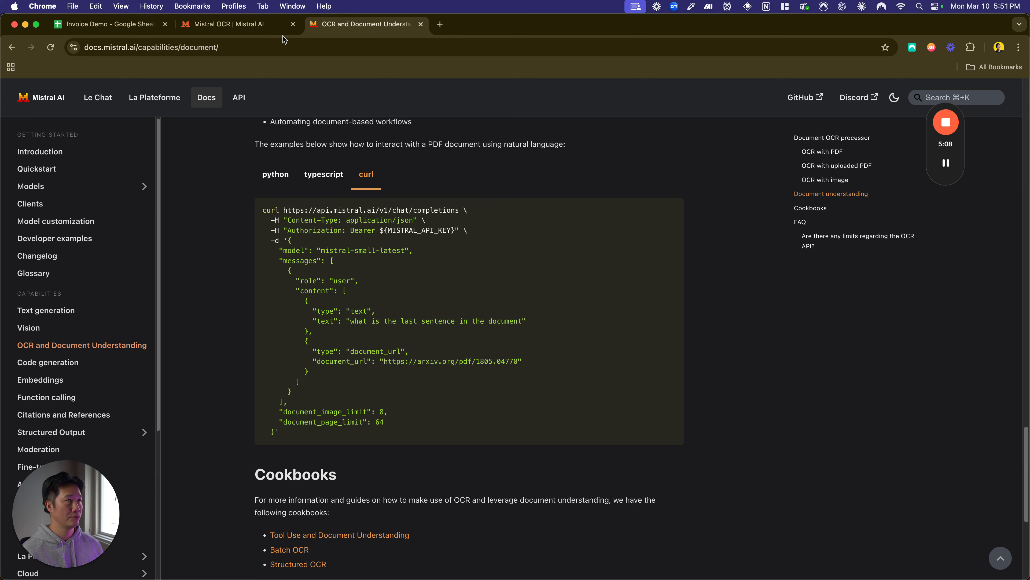
{"action": "left_click", "coordinate": [233, 25]}
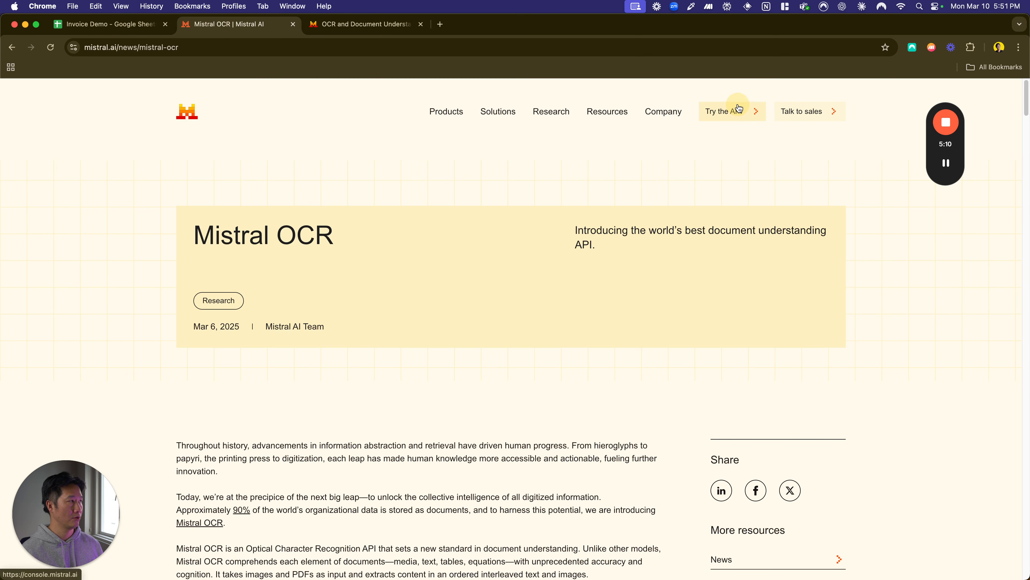
{"action": "left_click", "coordinate": [731, 111]}
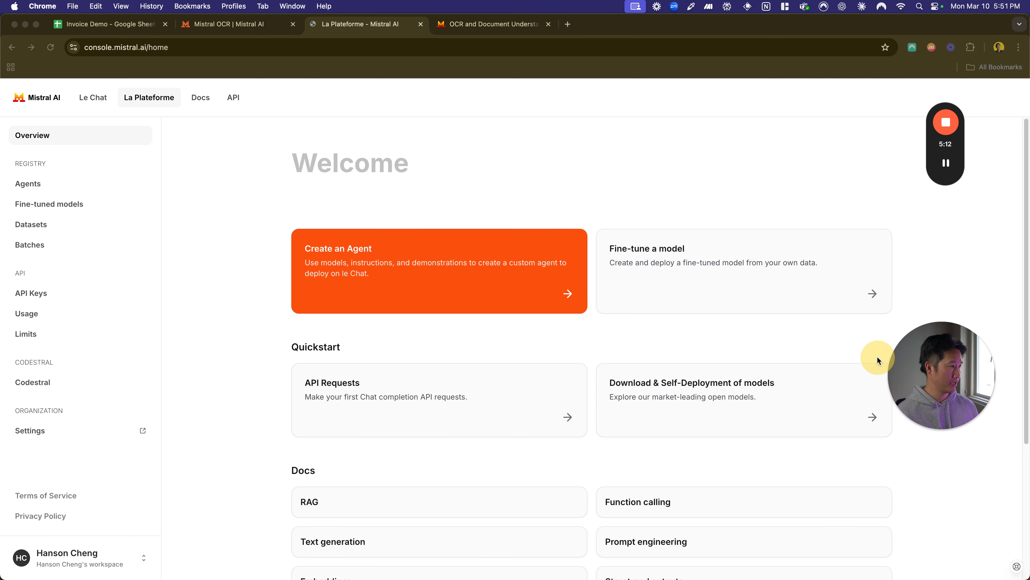
{"action": "left_click", "coordinate": [36, 292]}
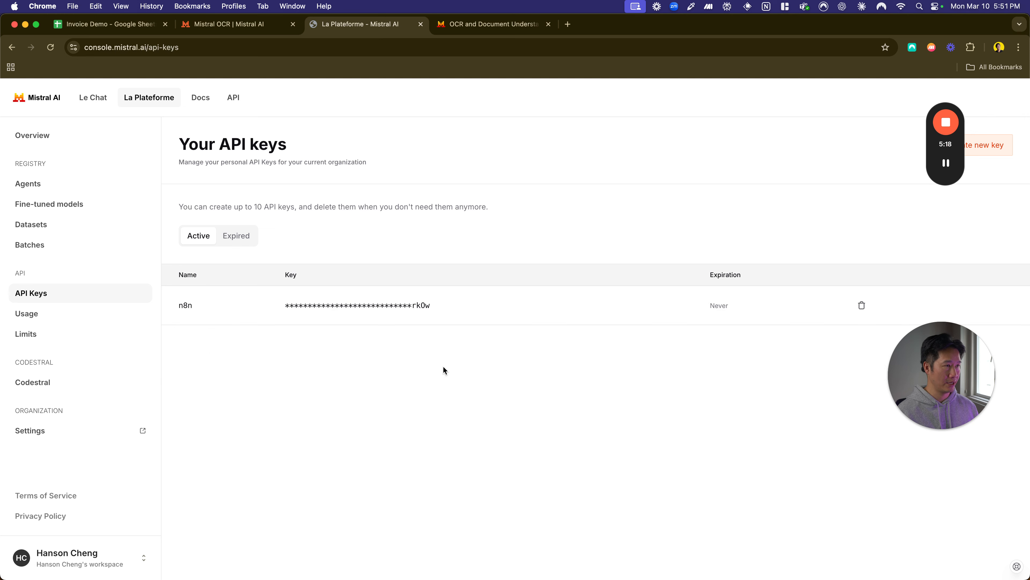
- Open the form for creating a new API key, review its key name and expiration options, and close it without creating one
{"action": "left_click_drag", "start_coordinate": [962, 143], "coordinate": [87, 483]}
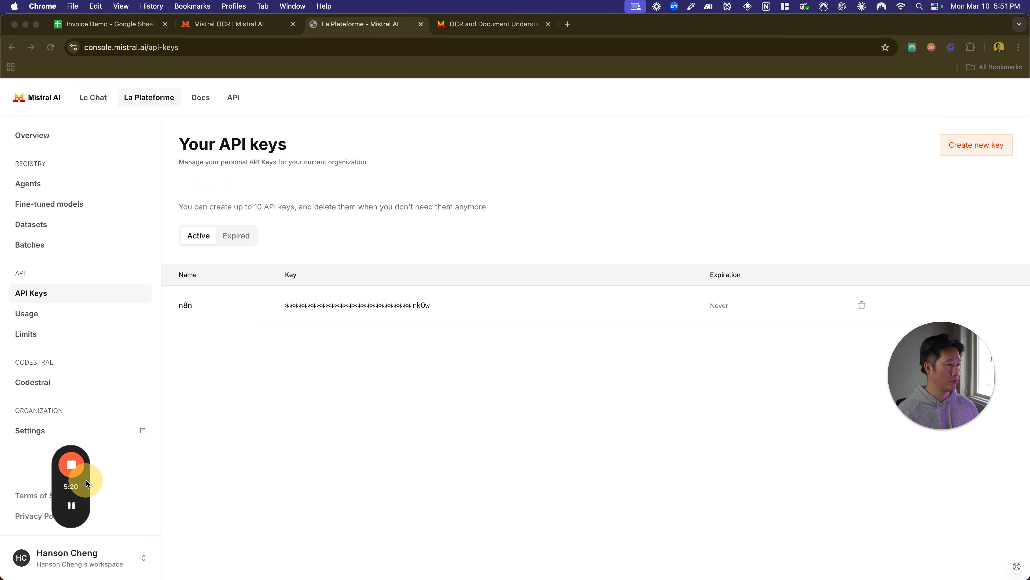
{"action": "left_click", "coordinate": [955, 157]}
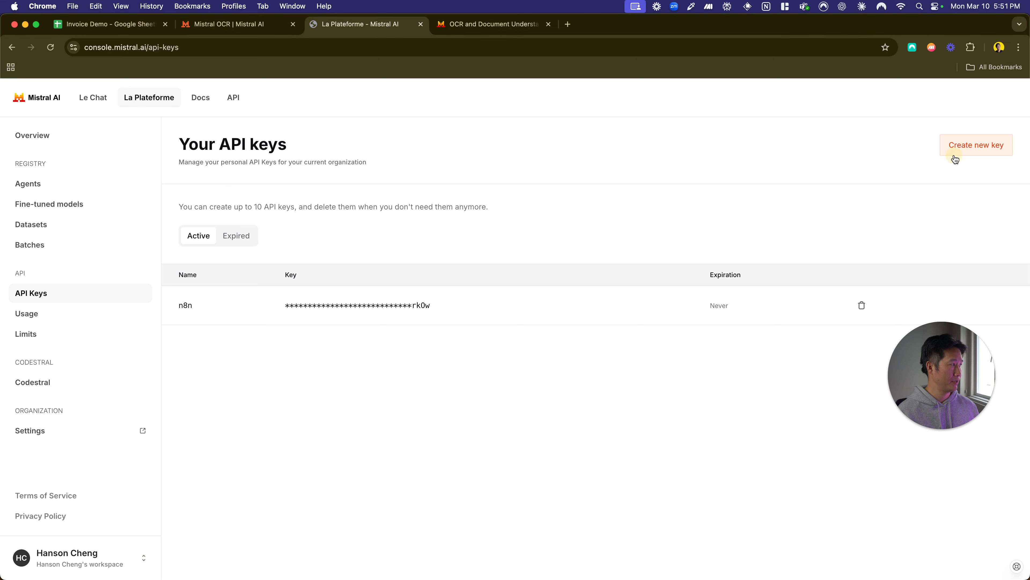
{"action": "left_click", "coordinate": [955, 158]}
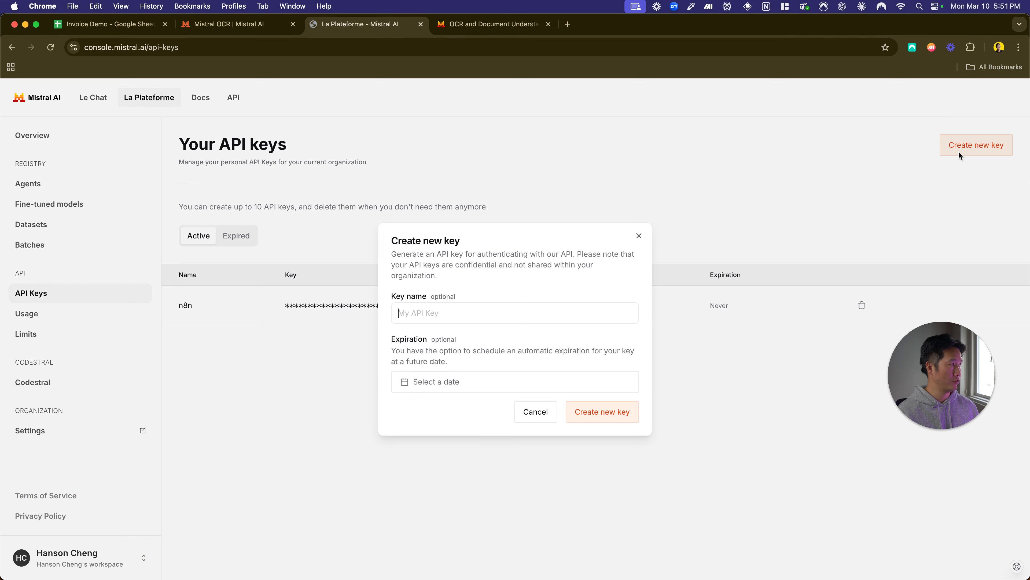
{"action": "left_click", "coordinate": [639, 235]}
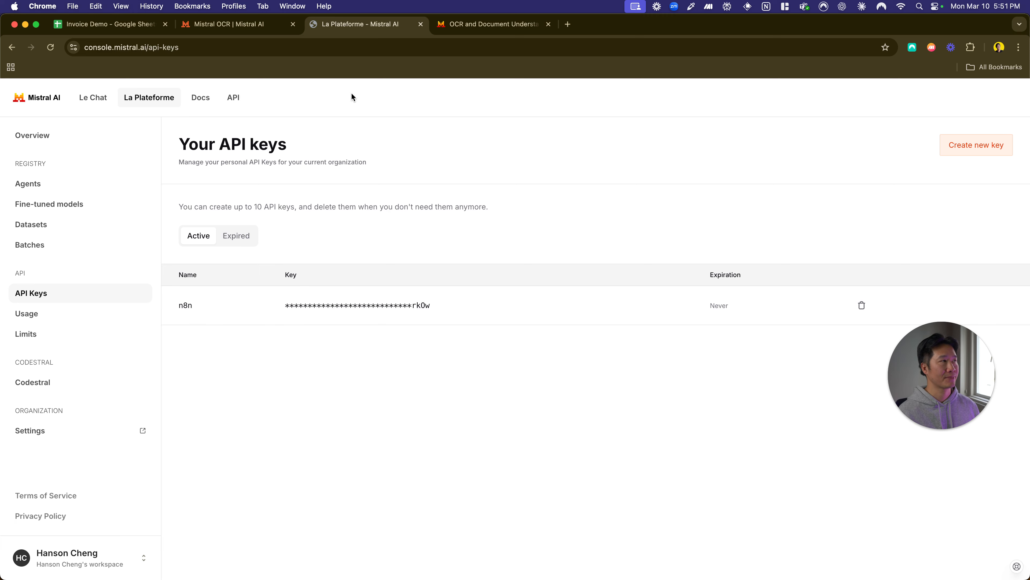
- Return to the n8n invoice workflow and save its pending changes before leaving to add a credential
{"action": "left_click_drag", "start_coordinate": [661, 39], "coordinate": [1027, 162]}
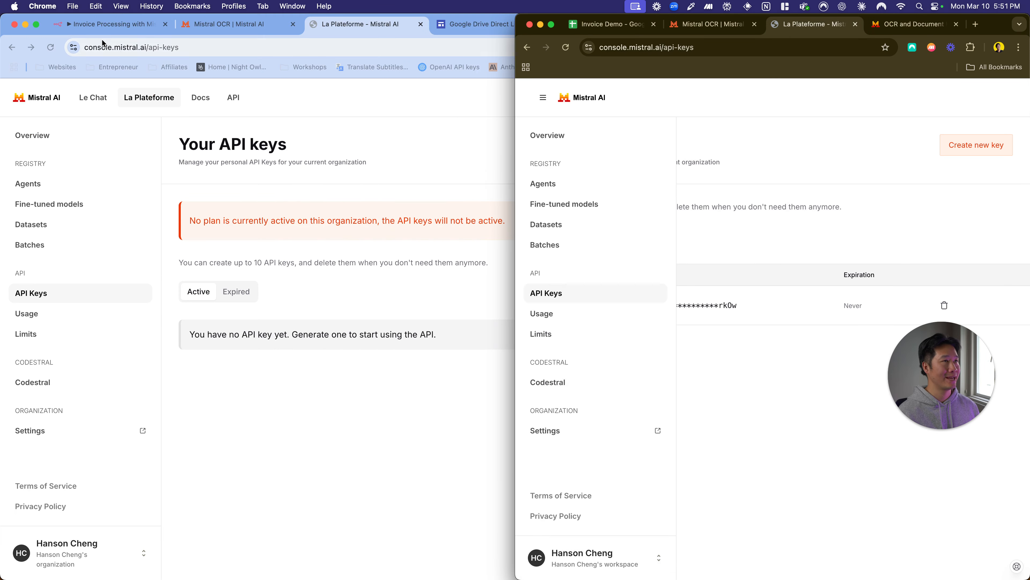
{"action": "left_click", "coordinate": [101, 29]}
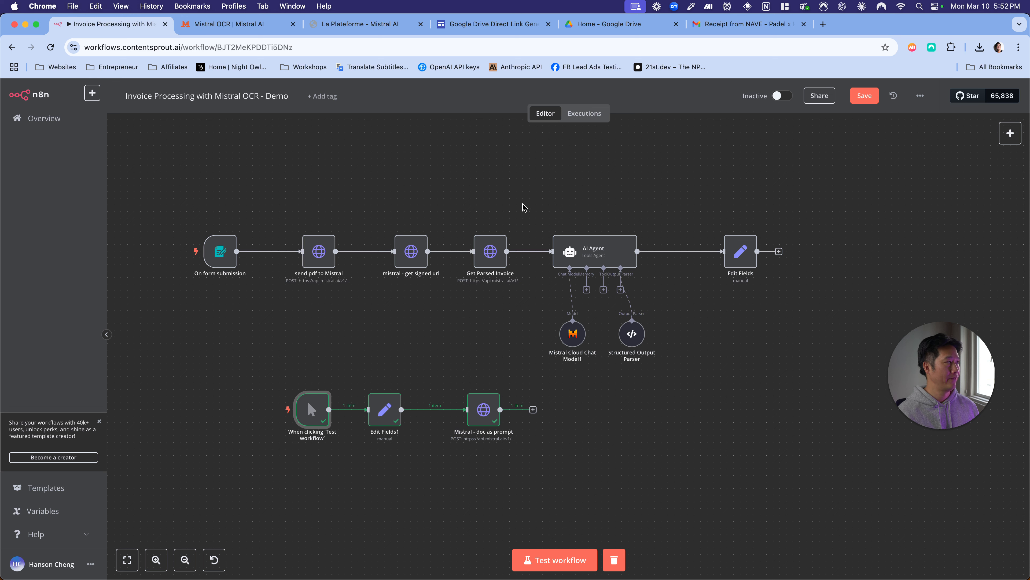
{"action": "left_click", "coordinate": [93, 94]}
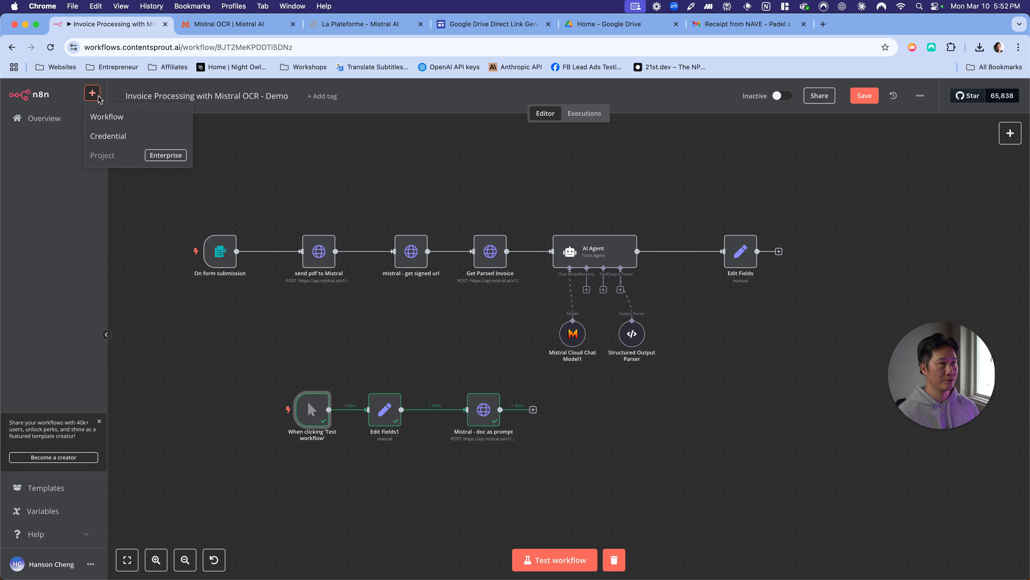
{"action": "left_click", "coordinate": [93, 95]}
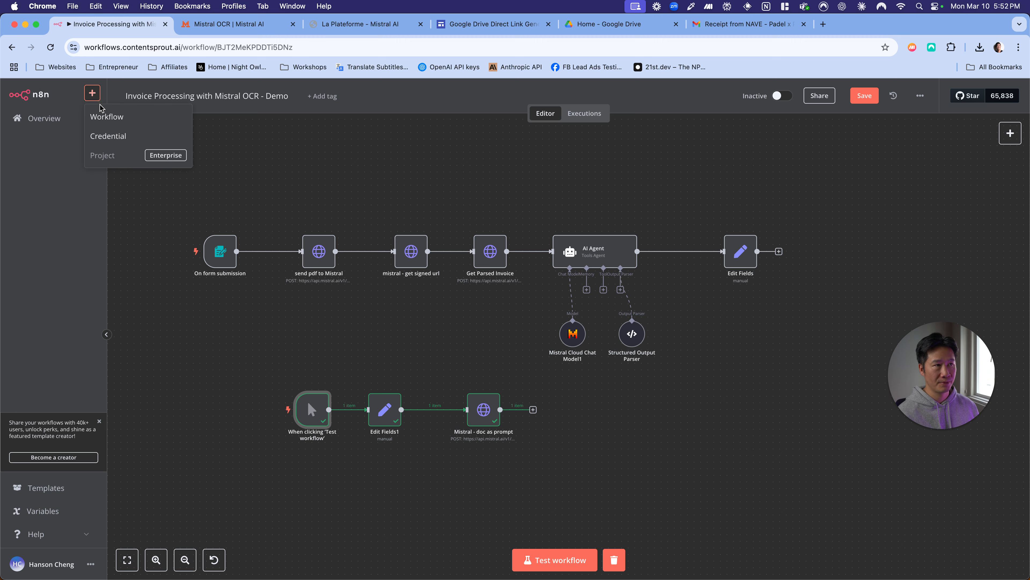
{"action": "left_click", "coordinate": [113, 141]}
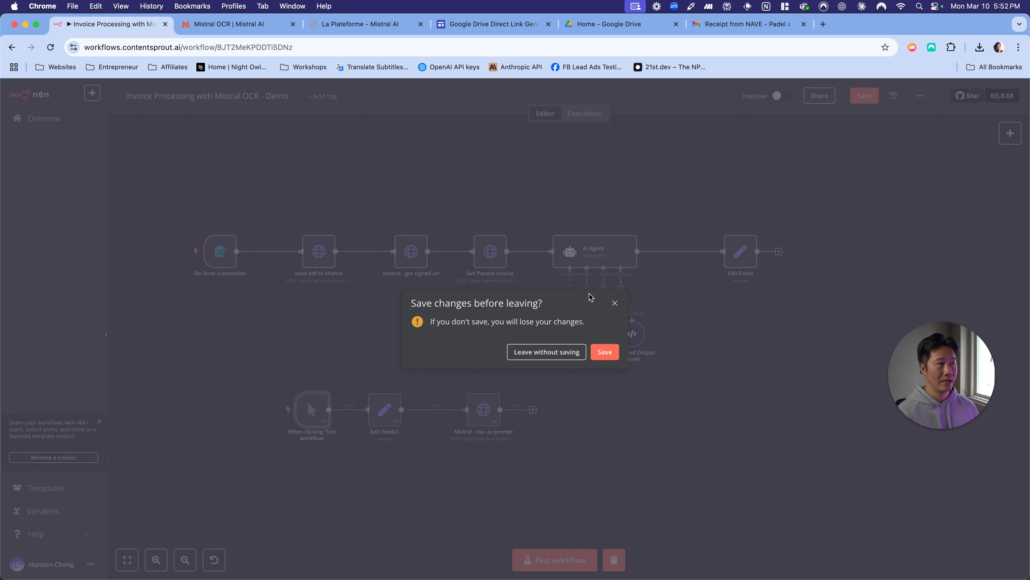
{"action": "left_click", "coordinate": [605, 352]}
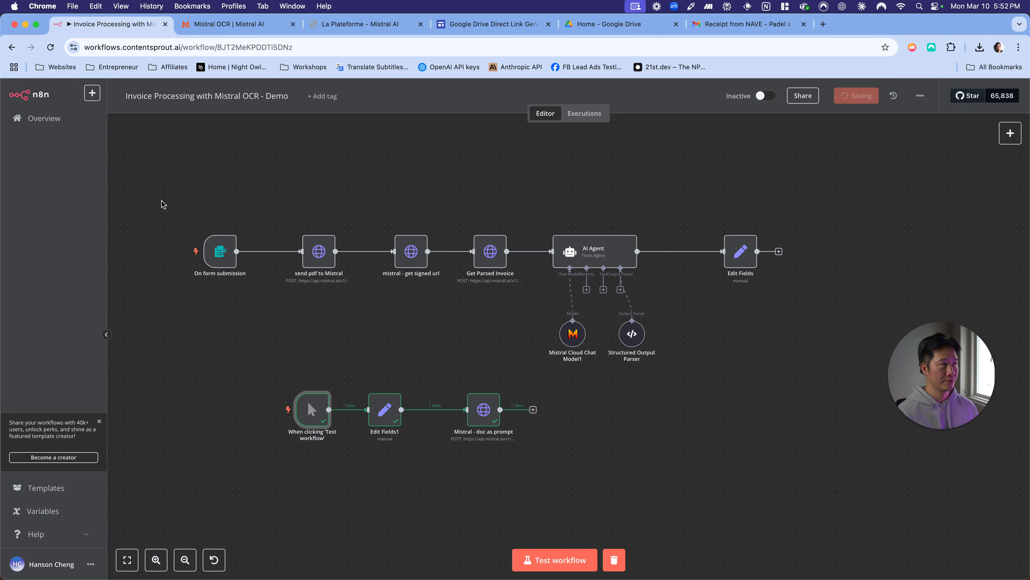
- Create a new n8n credential for the Mistral Cloud API
{"action": "left_click", "coordinate": [92, 93]}
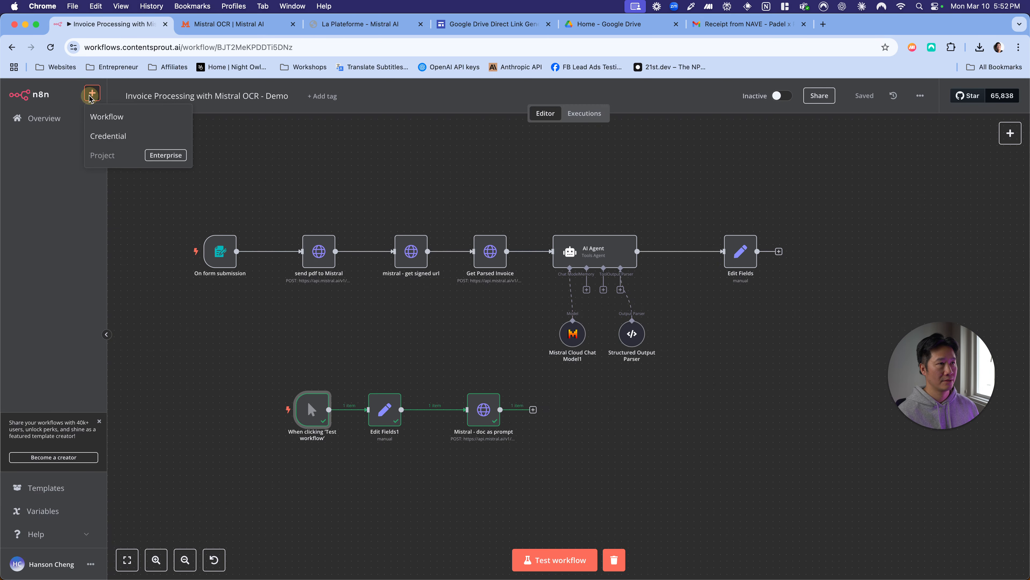
{"action": "left_click", "coordinate": [113, 134]}
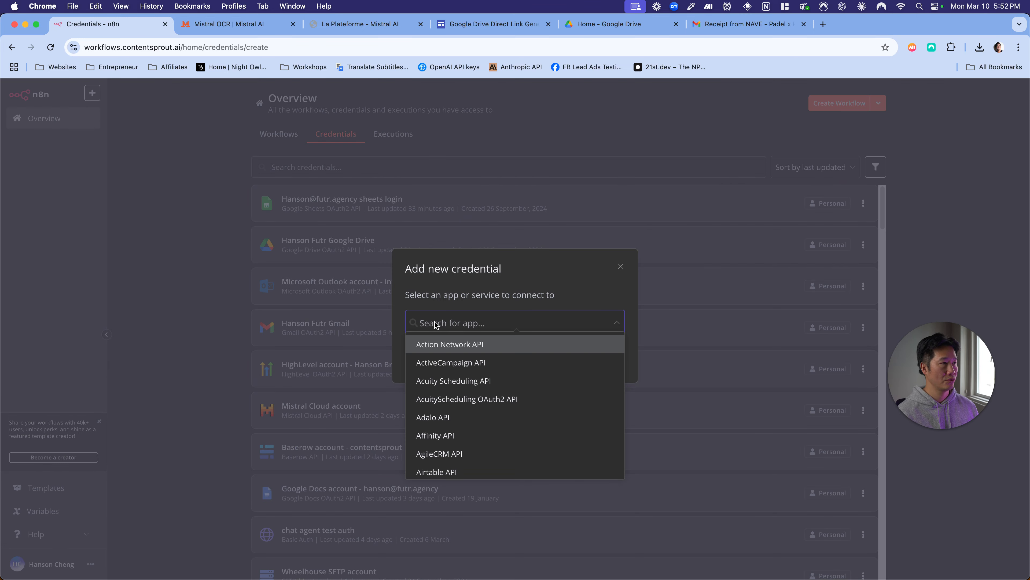
{"action": "type", "text": "mistr"}
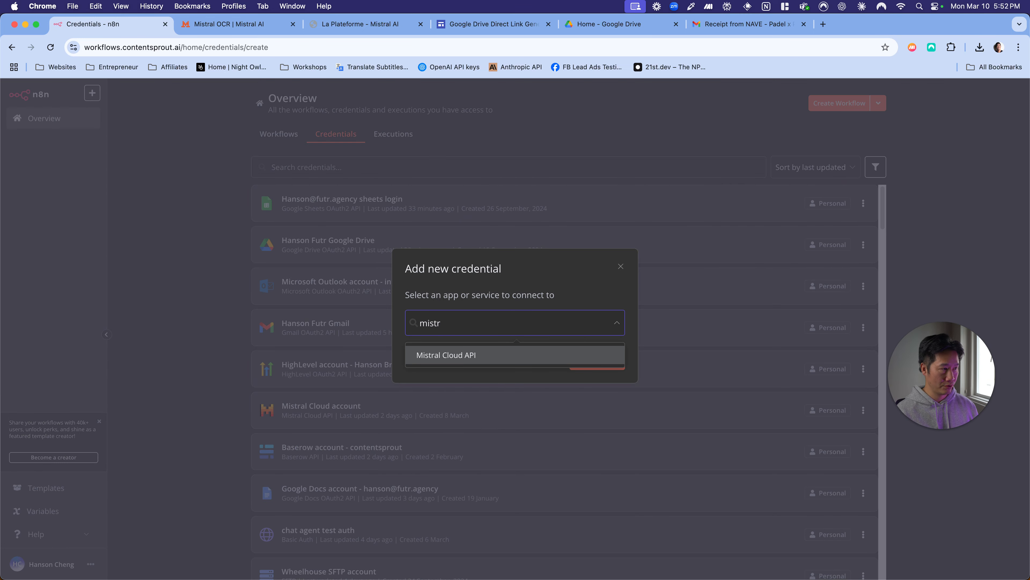
{"action": "left_click", "coordinate": [470, 357]}
{"action": "left_click", "coordinate": [602, 355]}
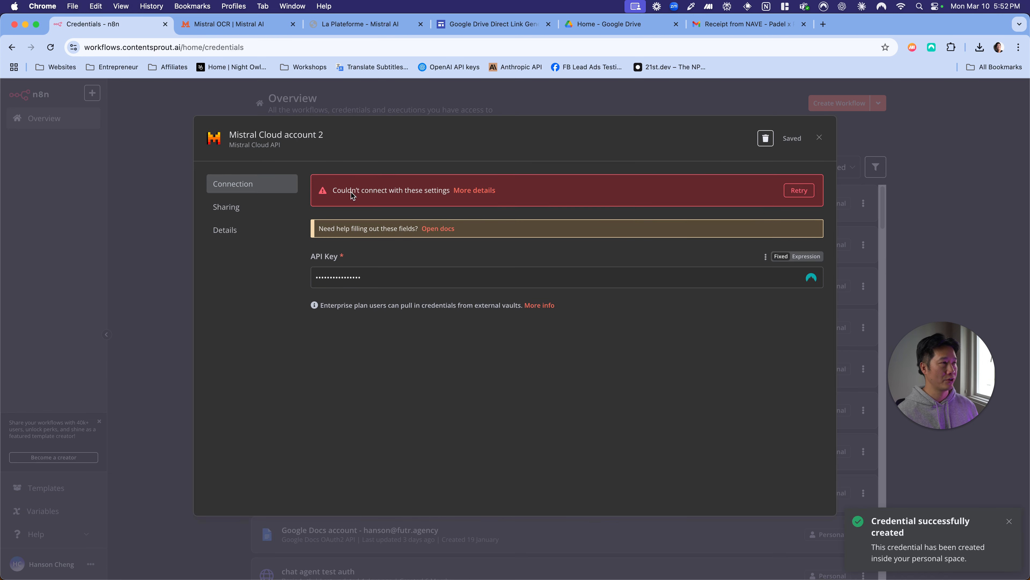
- Delete the newly added Mistral Cloud credential and reopen the invoice processing workflow from the overview
{"action": "left_click", "coordinate": [765, 139]}
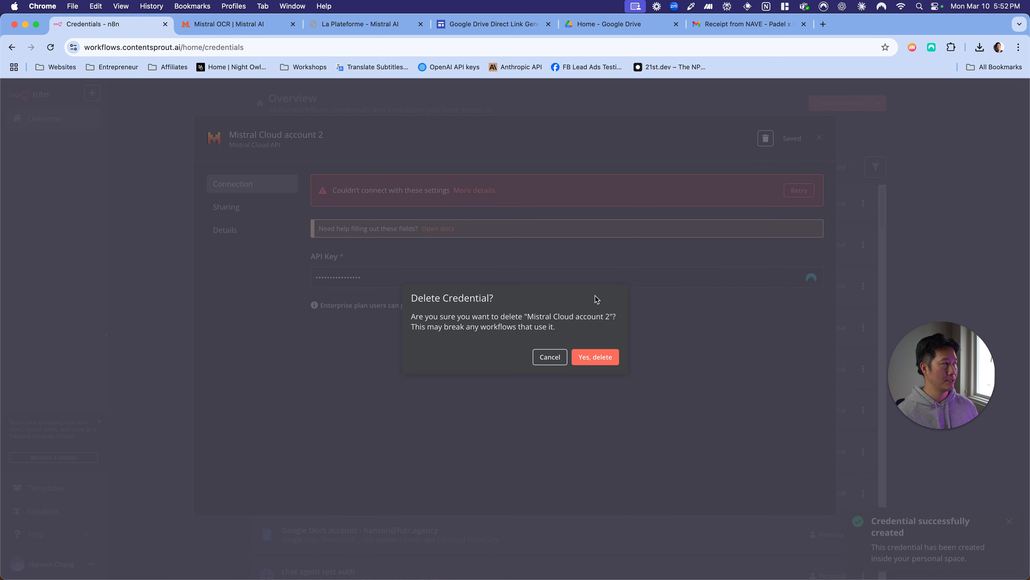
{"action": "left_click", "coordinate": [602, 360]}
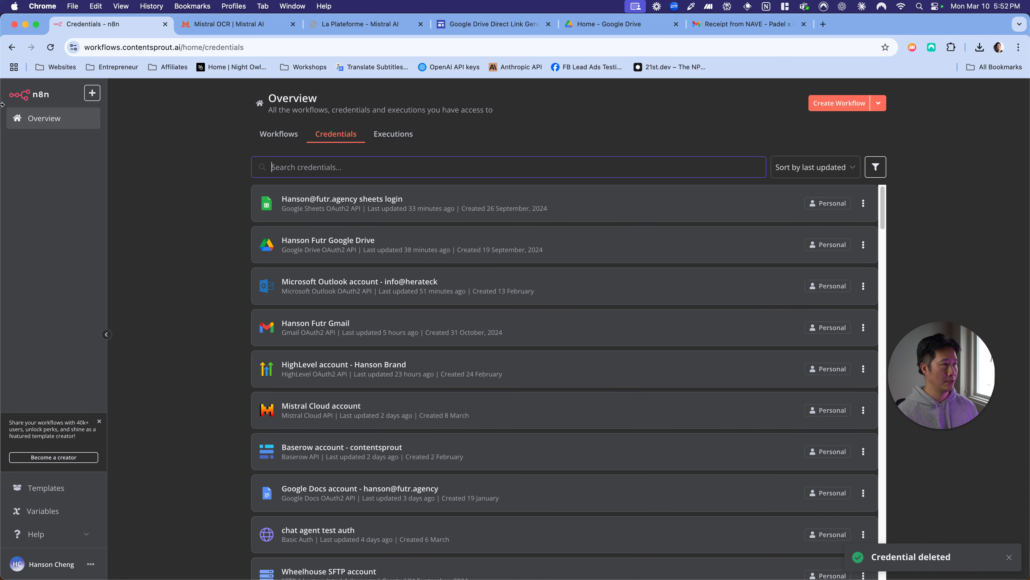
{"action": "left_click", "coordinate": [59, 118]}
{"action": "left_click", "coordinate": [328, 206]}
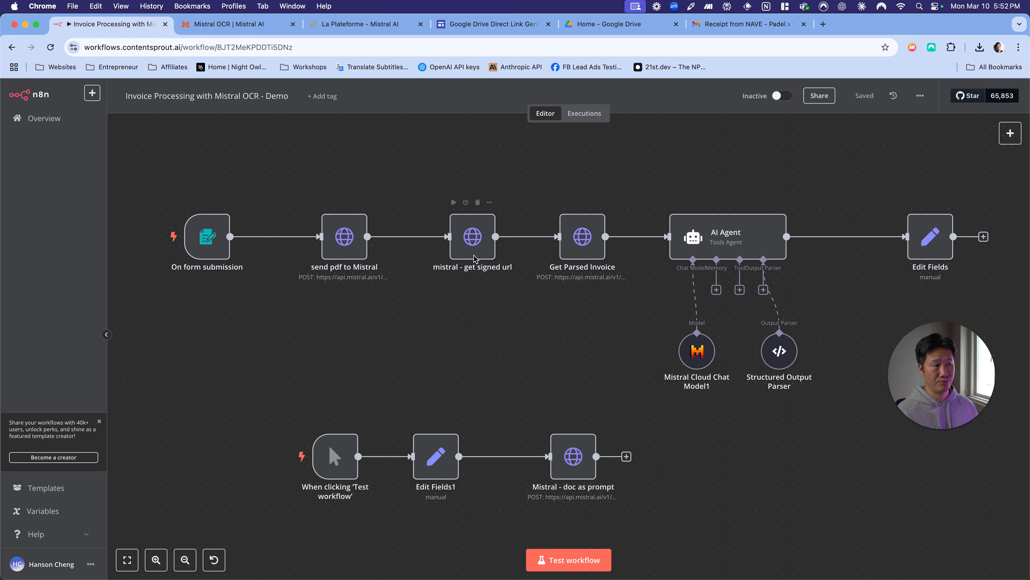
- Go from the Mistral OCR article through the API console to the OCR and Document Understanding page of the documentation
{"action": "left_click", "coordinate": [223, 25]}
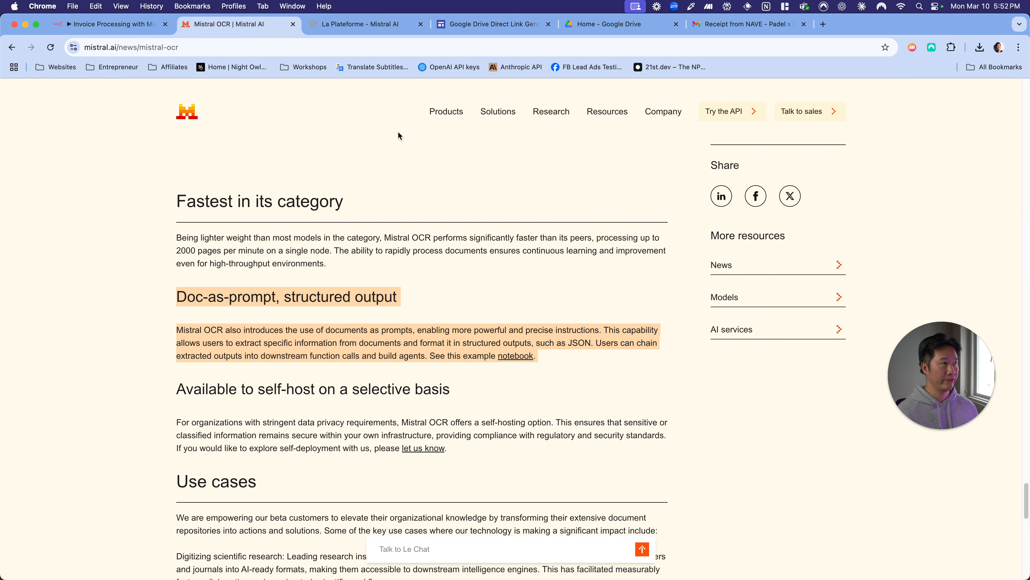
{"action": "left_click", "coordinate": [738, 112]}
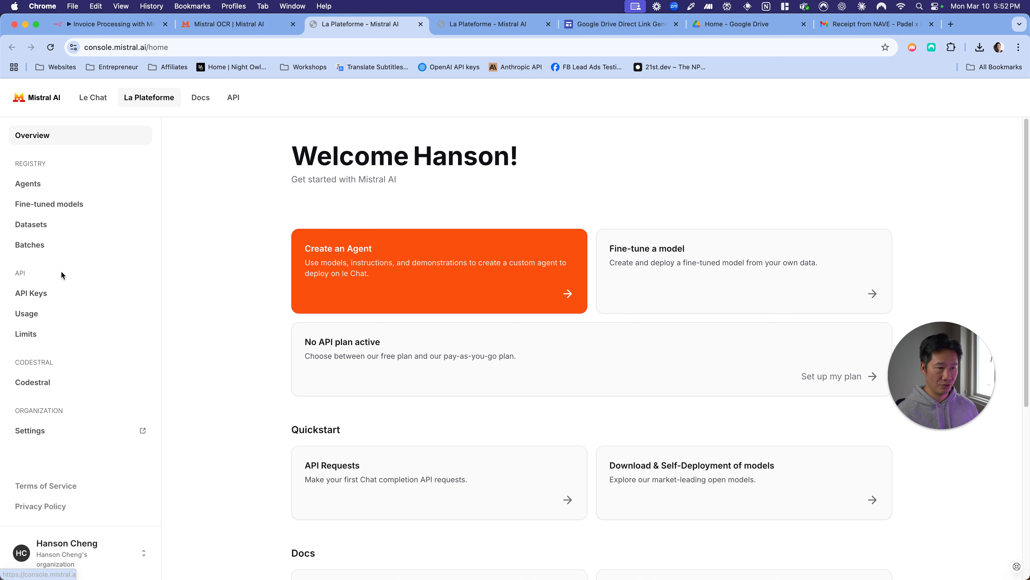
{"action": "left_click", "coordinate": [197, 96]}
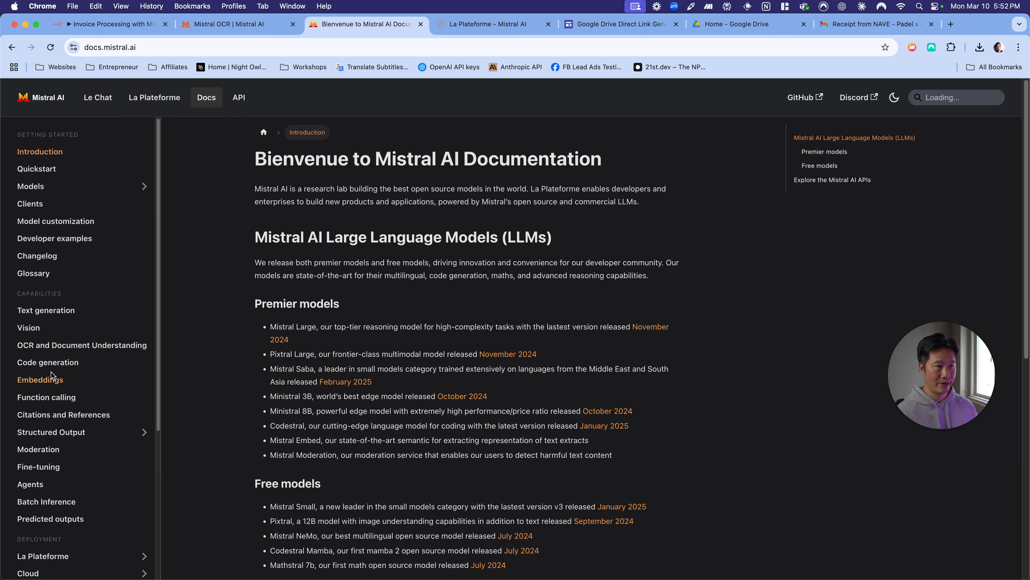
{"action": "left_click", "coordinate": [86, 344]}
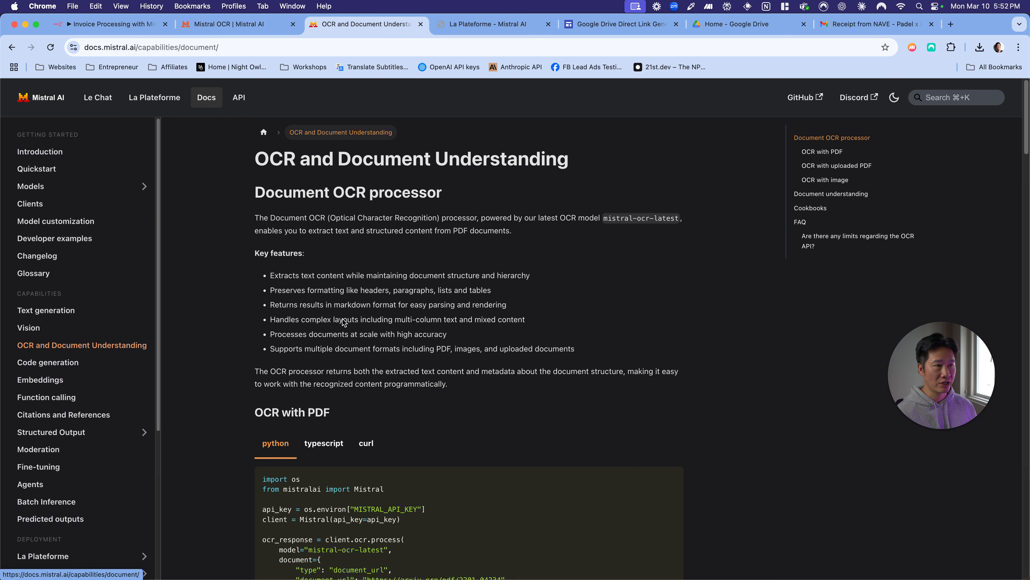
- Look through the OCR and Document Understanding page and copy the curl version of the OCR with PDF example
{"action": "scroll", "coordinate": [344, 322], "scroll_direction": "down", "scroll_amount": 20}
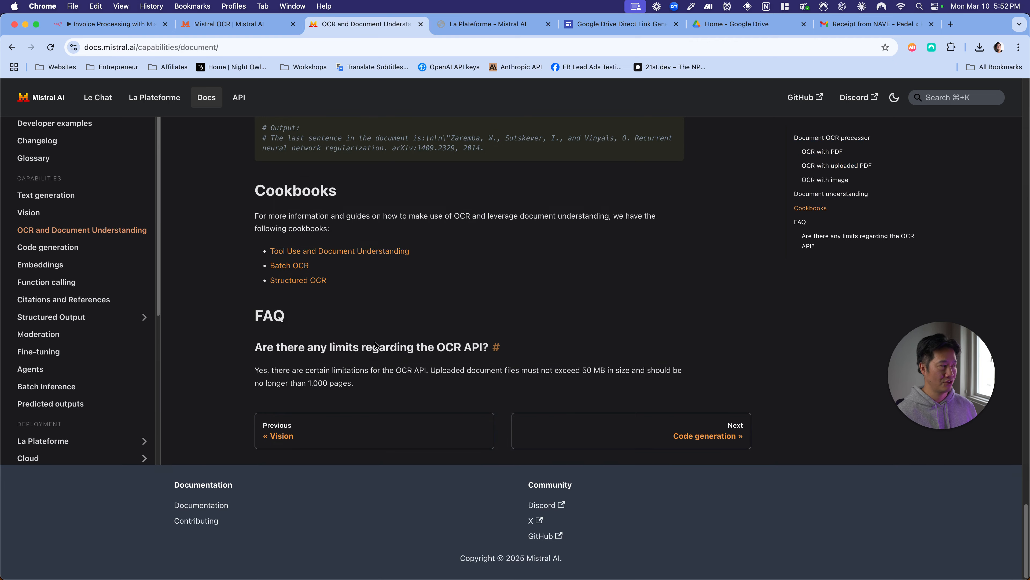
{"action": "scroll", "coordinate": [375, 341], "scroll_direction": "up", "scroll_amount": 20}
{"action": "scroll", "coordinate": [380, 277], "scroll_direction": "down", "scroll_amount": 8}
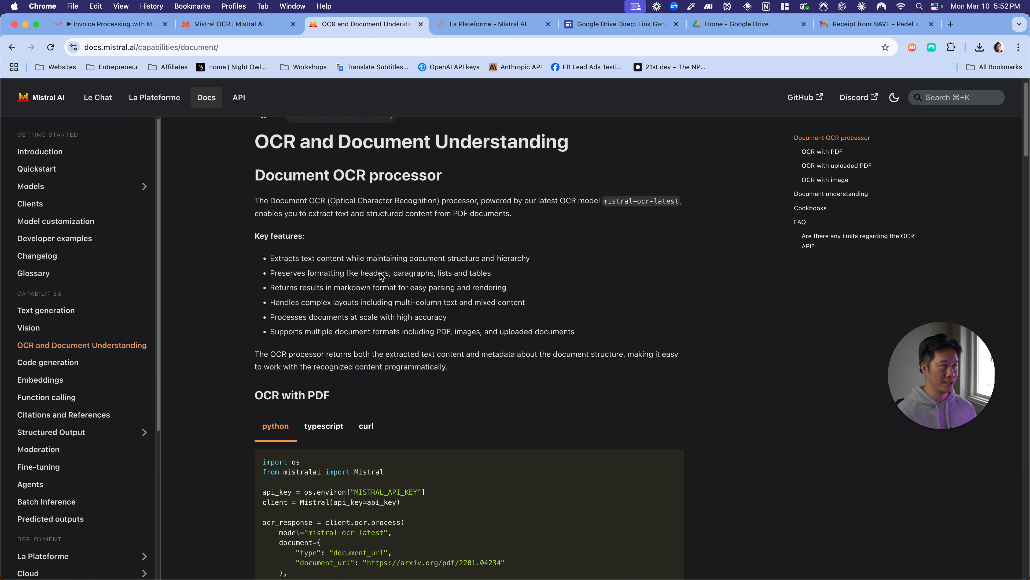
{"action": "scroll", "coordinate": [364, 277], "scroll_direction": "up", "scroll_amount": 8}
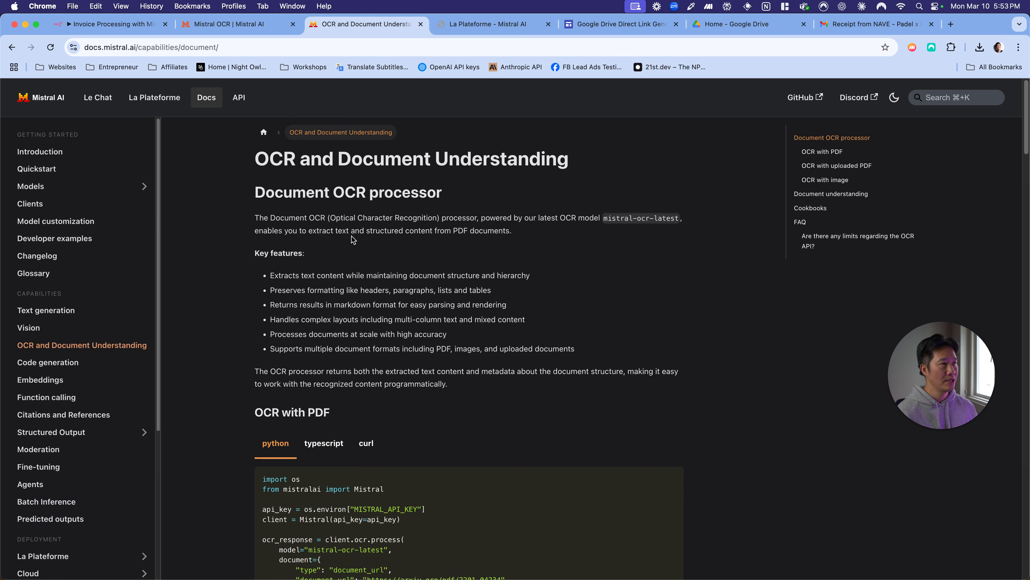
{"action": "scroll", "coordinate": [395, 240], "scroll_direction": "down", "scroll_amount": 5}
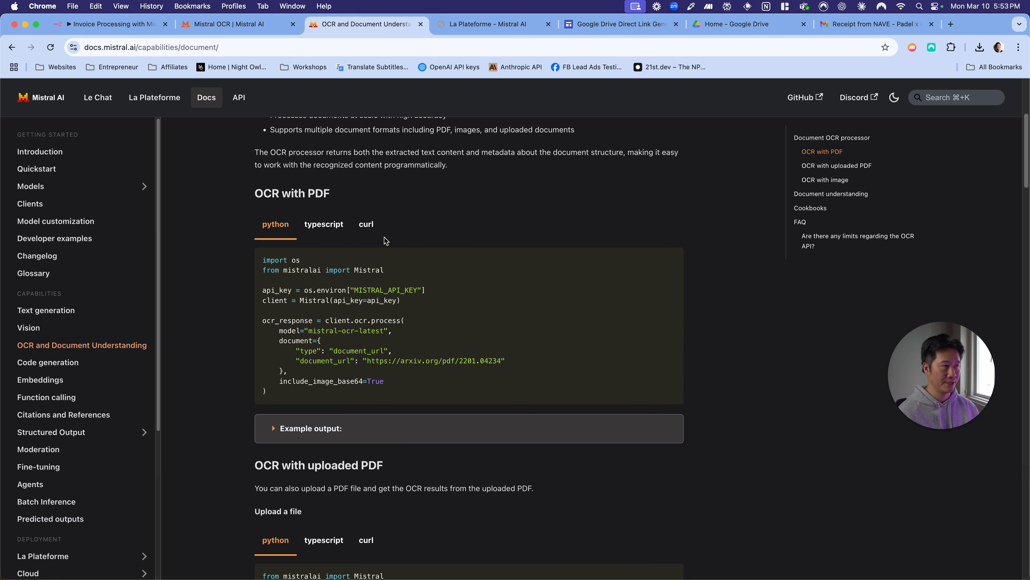
{"action": "left_click", "coordinate": [367, 224]}
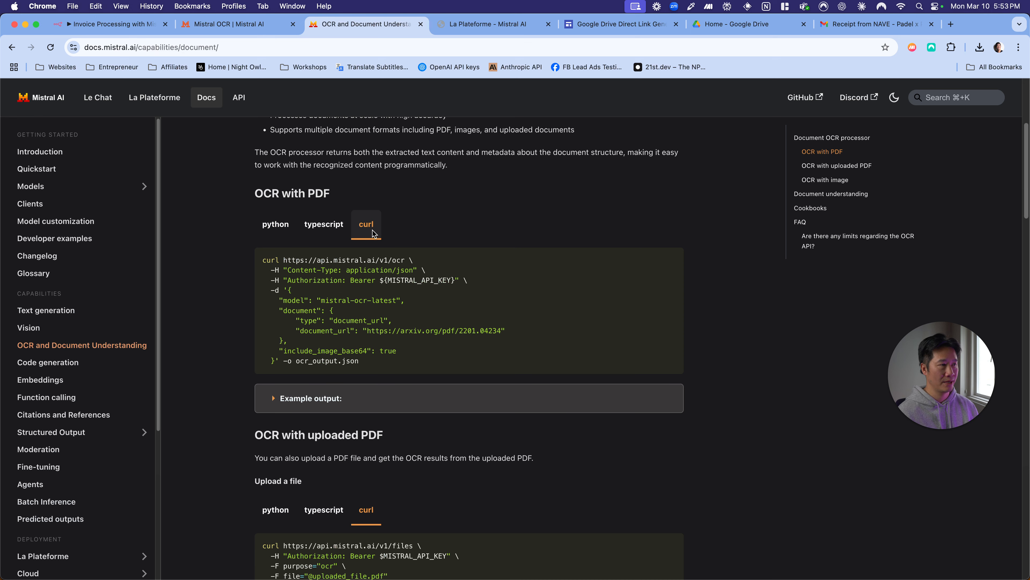
{"action": "scroll", "coordinate": [376, 239], "scroll_direction": "up", "scroll_amount": 3}
{"action": "scroll", "coordinate": [376, 241], "scroll_direction": "down", "scroll_amount": 7}
{"action": "scroll", "coordinate": [377, 241], "scroll_direction": "up", "scroll_amount": 3}
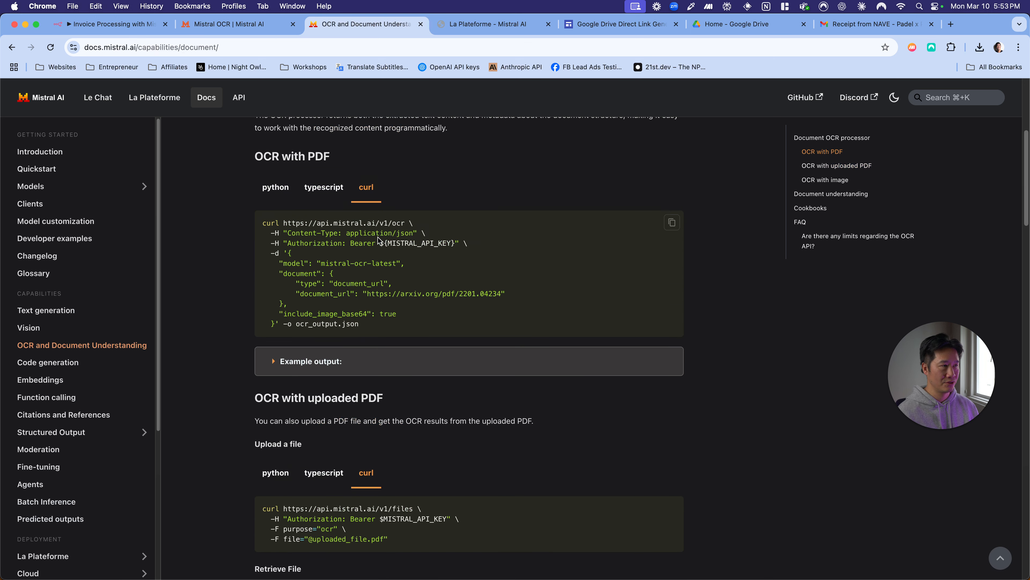
{"action": "left_click", "coordinate": [671, 223]}
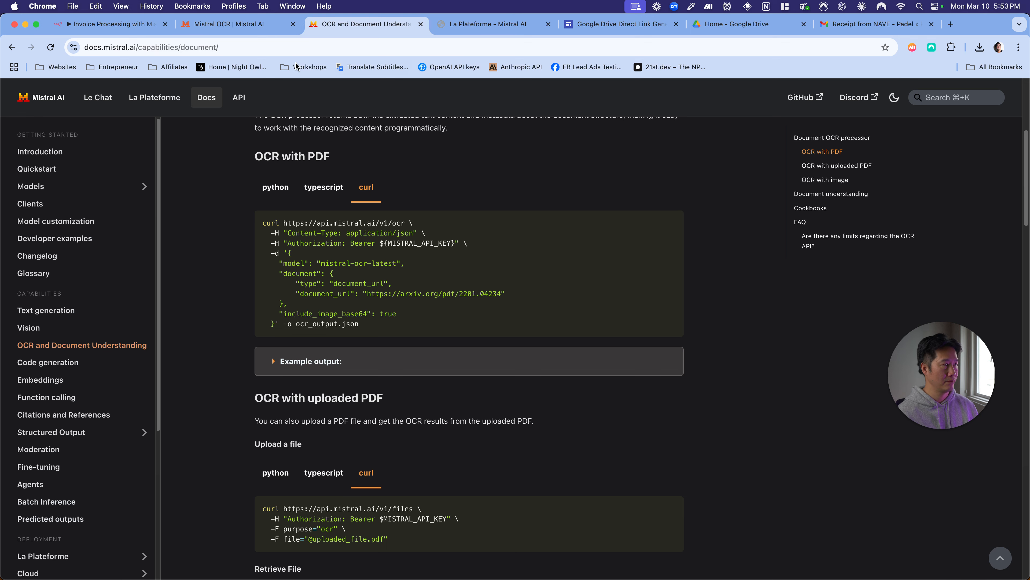
- Add an HTTP Request node to the n8n invoice workflow and paste the copied command for cURL import without importing it
{"action": "left_click", "coordinate": [71, 24]}
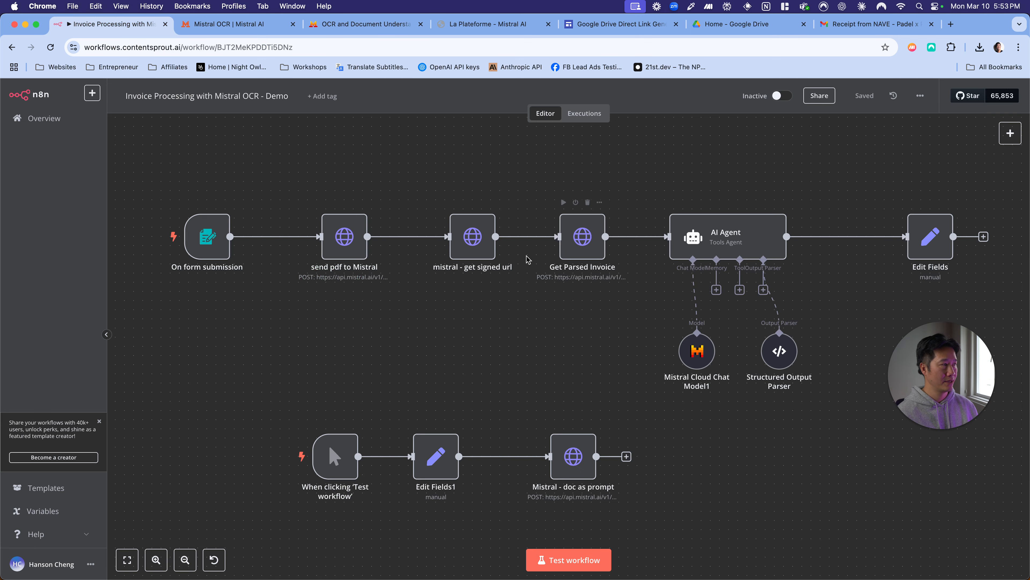
{"action": "left_click", "coordinate": [1010, 133]}
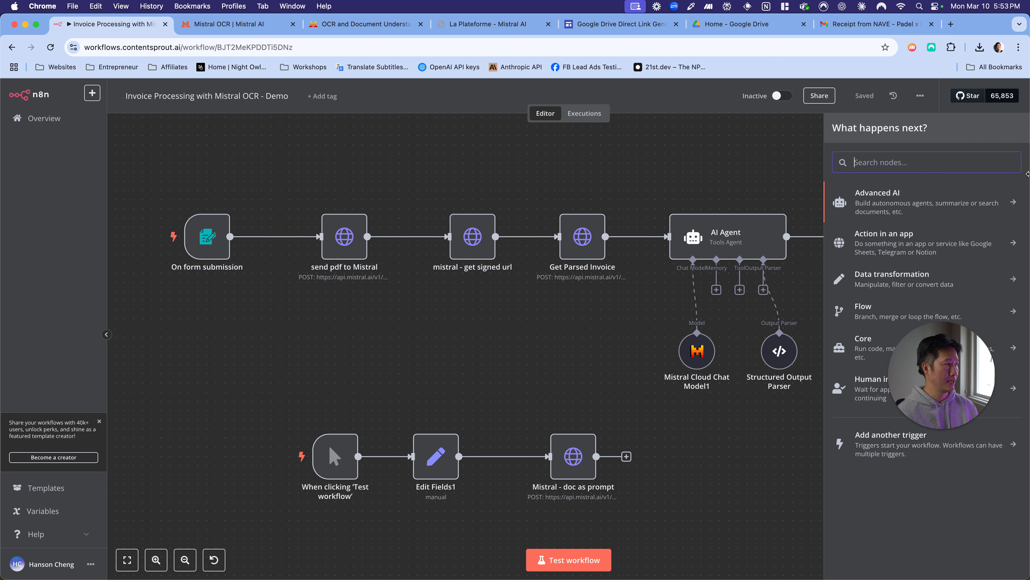
{"action": "type", "text": "http"}
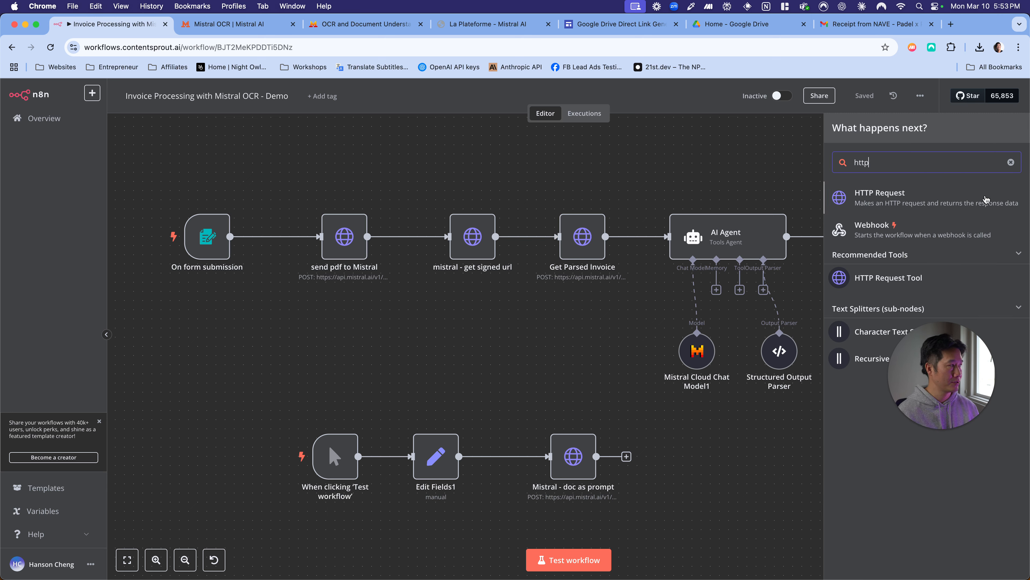
{"action": "left_click", "coordinate": [985, 199]}
{"action": "left_click", "coordinate": [717, 153]}
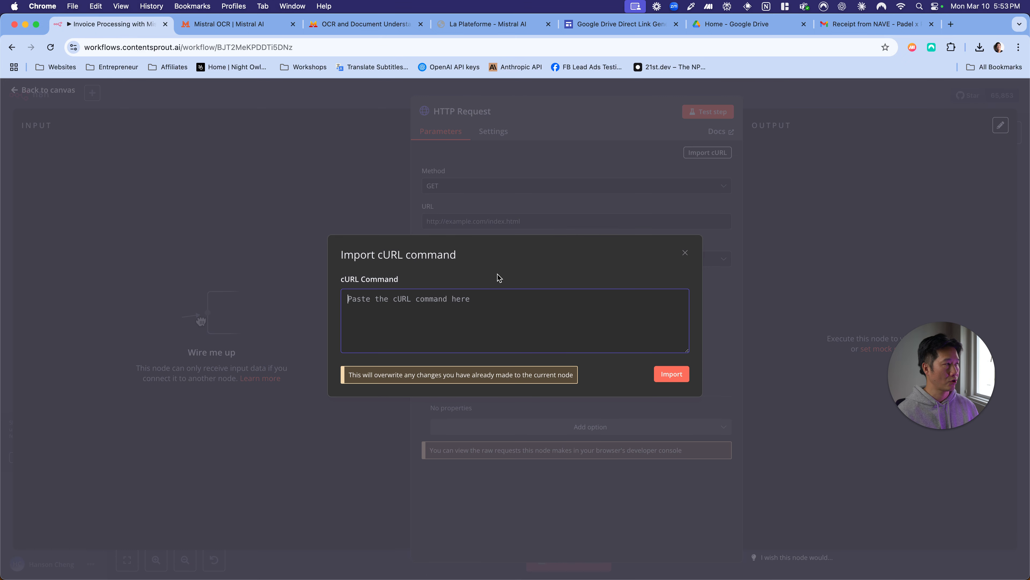
{"action": "left_click", "coordinate": [478, 301]}
{"action": "key", "text": "super+v"}
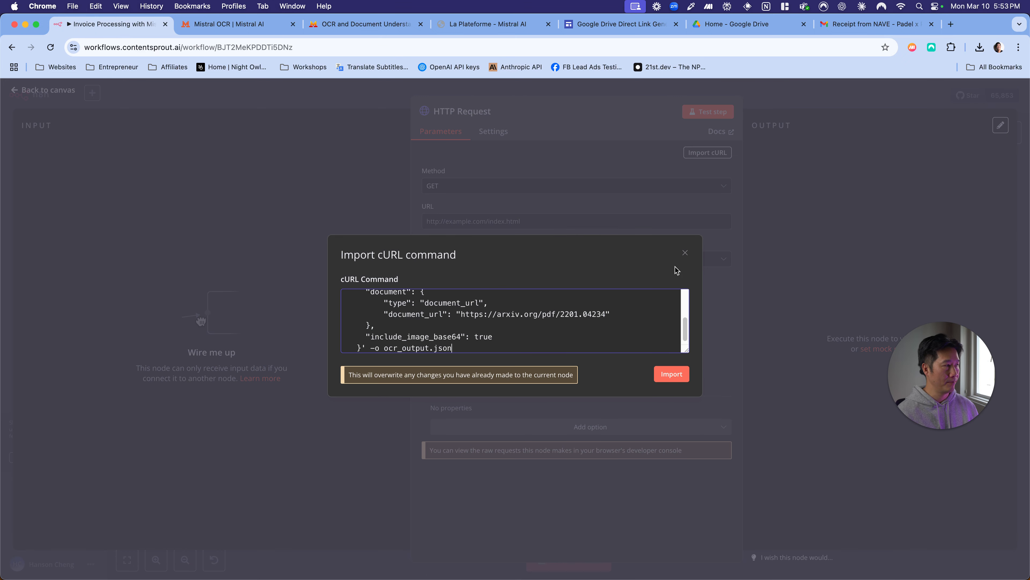
{"action": "left_click", "coordinate": [684, 253]}
{"action": "left_click", "coordinate": [789, 104]}
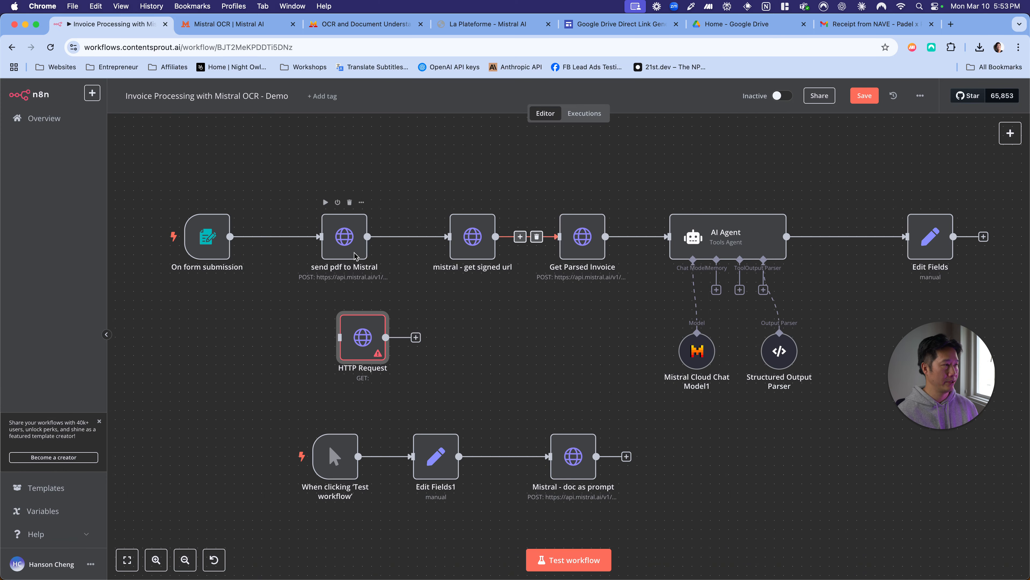
- Delete the unconnected HTTP Request node and dismiss the node search
{"action": "left_click", "coordinate": [416, 337]}
{"action": "left_click", "coordinate": [367, 302]}
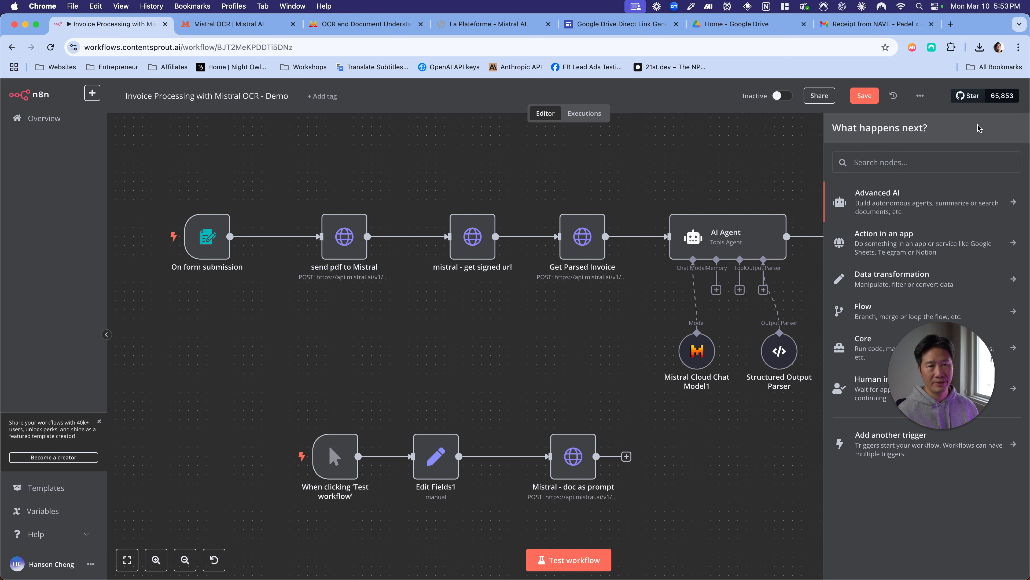
{"action": "left_click", "coordinate": [746, 158]}
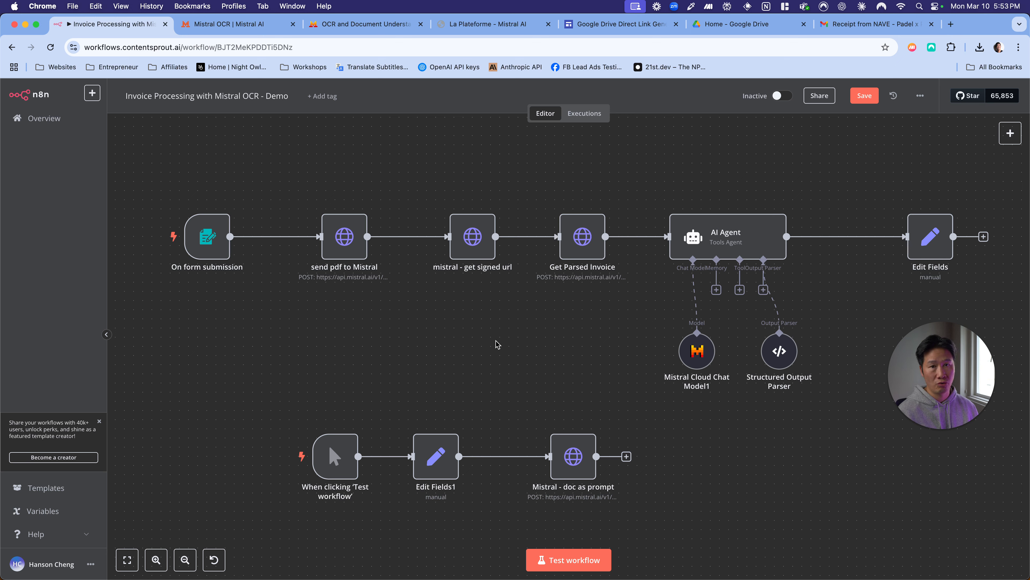
- Review the request, credential and body parameter settings of the send pdf to Mistral node
{"action": "mouse_move", "coordinate": [296, 418]}
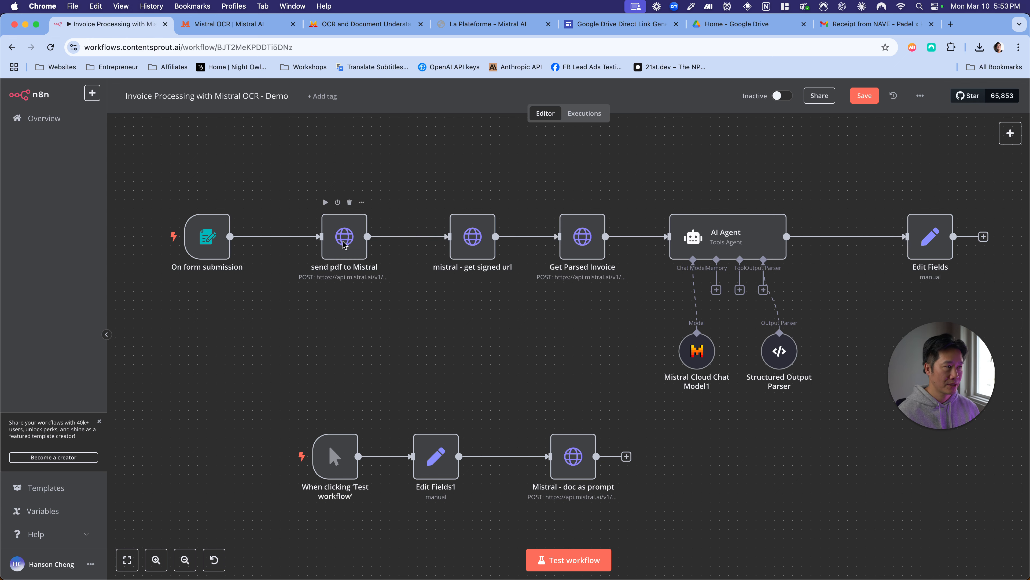
{"action": "double_click", "coordinate": [348, 233]}
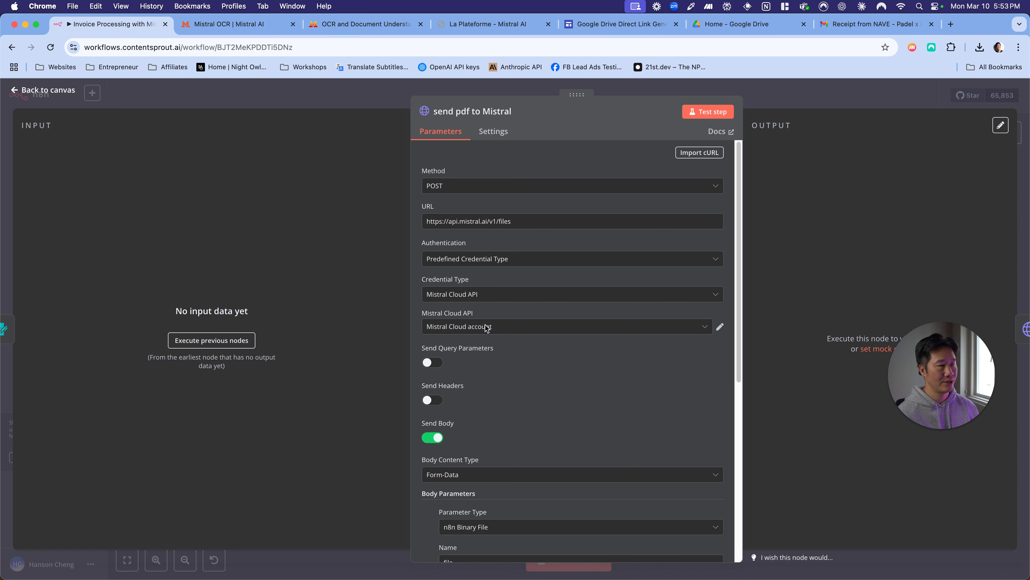
{"action": "scroll", "coordinate": [486, 328], "scroll_direction": "down", "scroll_amount": 10}
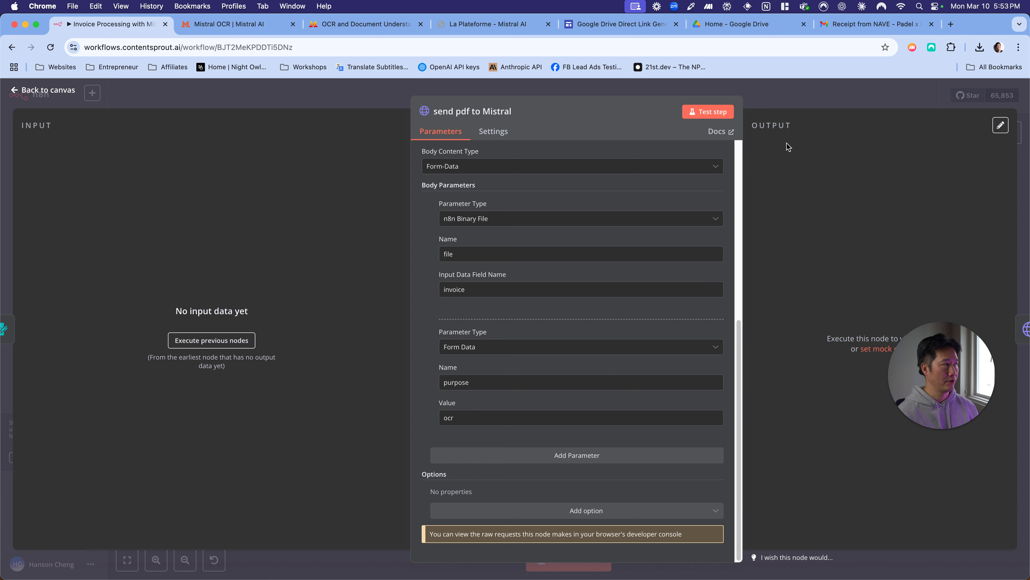
{"action": "left_click", "coordinate": [791, 101]}
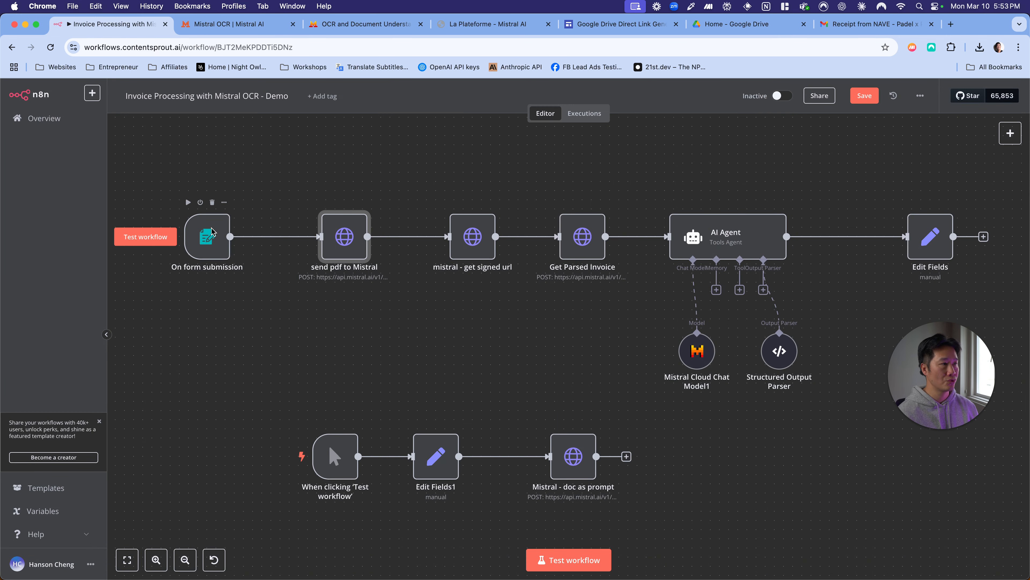
- Test the On form submission trigger by submitting pickleball invoice.pdf through its form, and view the received PDF
{"action": "left_click", "coordinate": [208, 234]}
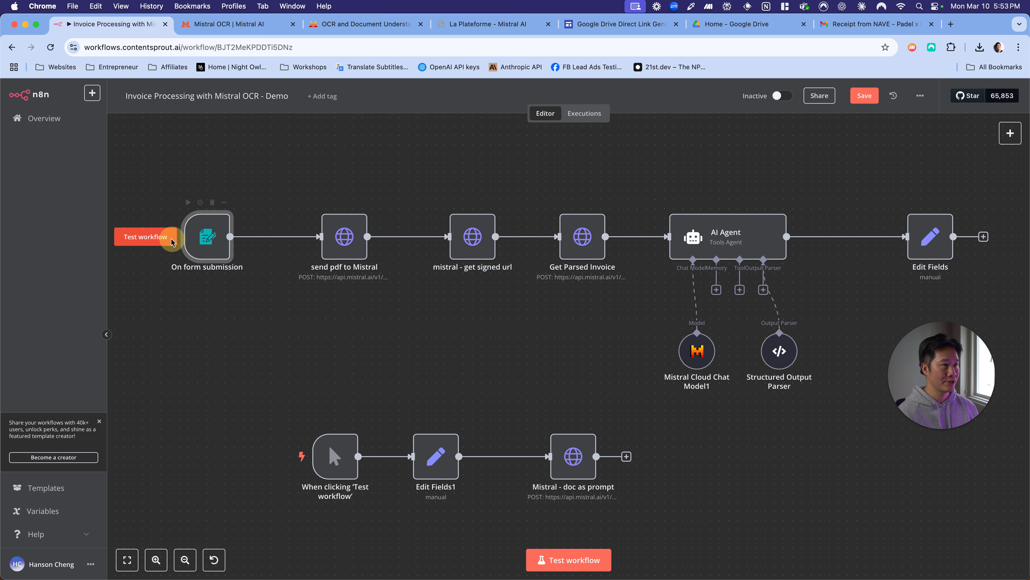
{"action": "double_click", "coordinate": [211, 239]}
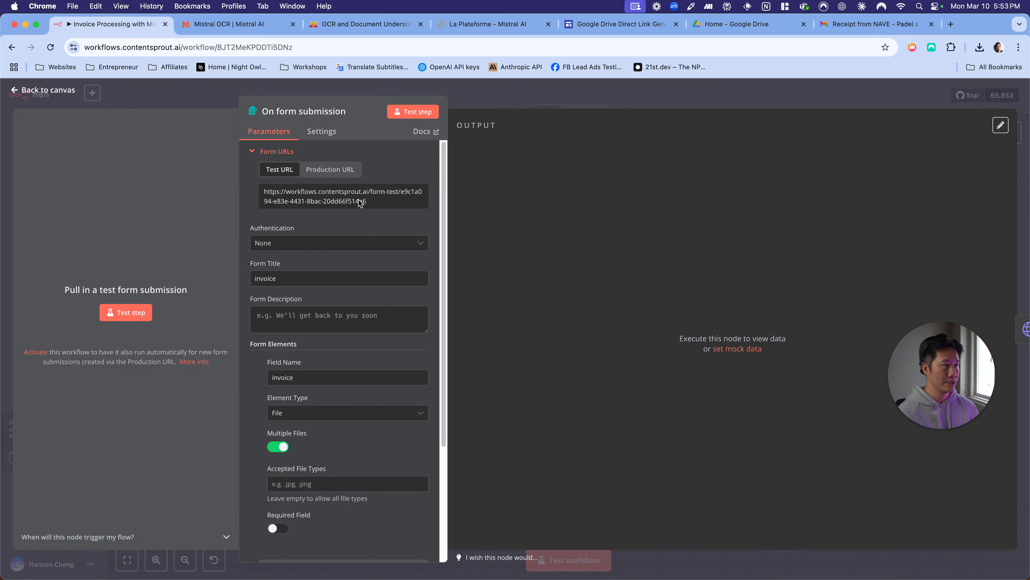
{"action": "left_click", "coordinate": [419, 116]}
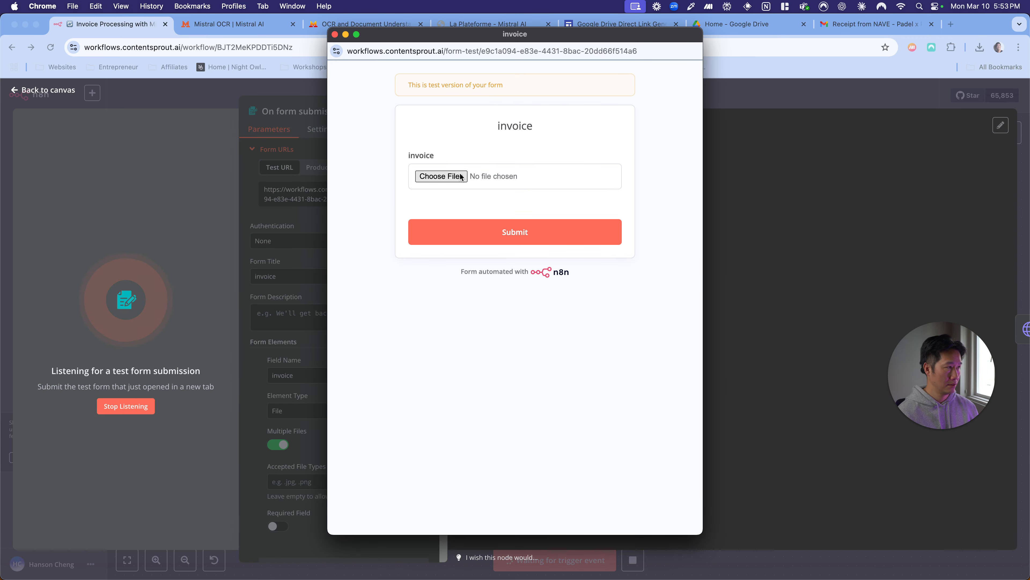
{"action": "left_click", "coordinate": [461, 177]}
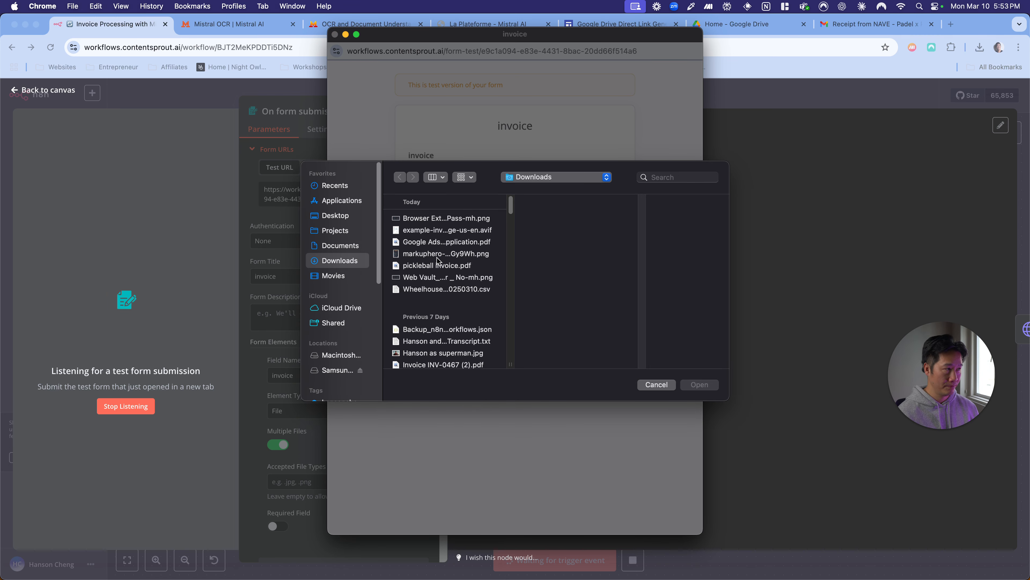
{"action": "left_click", "coordinate": [438, 266]}
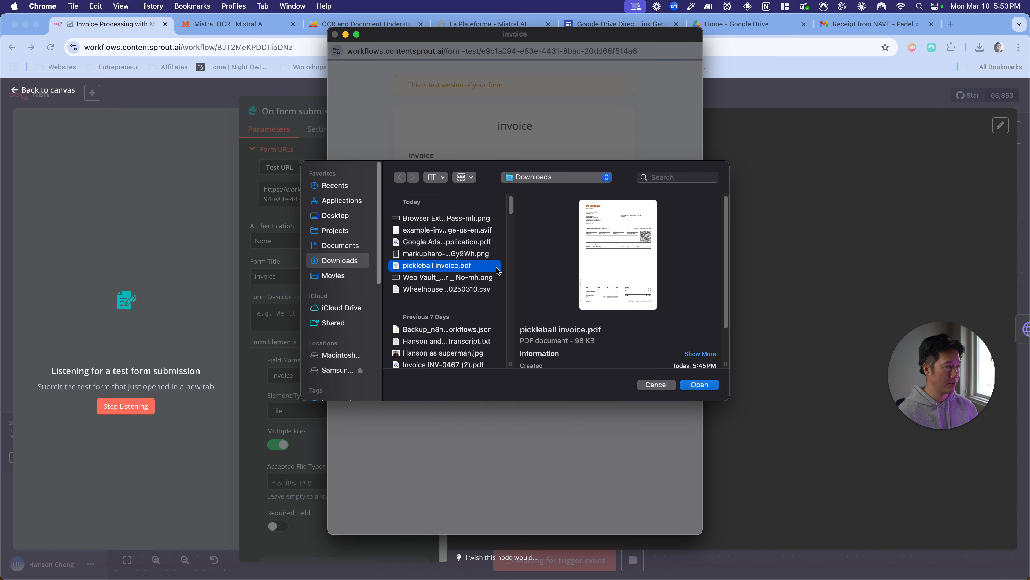
{"action": "left_click", "coordinate": [699, 386]}
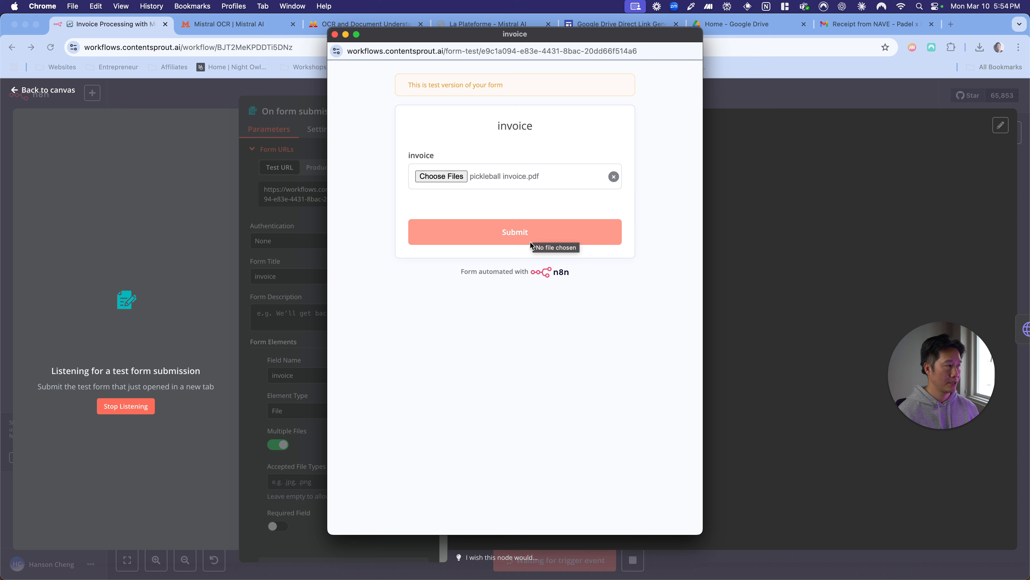
{"action": "left_click", "coordinate": [530, 243]}
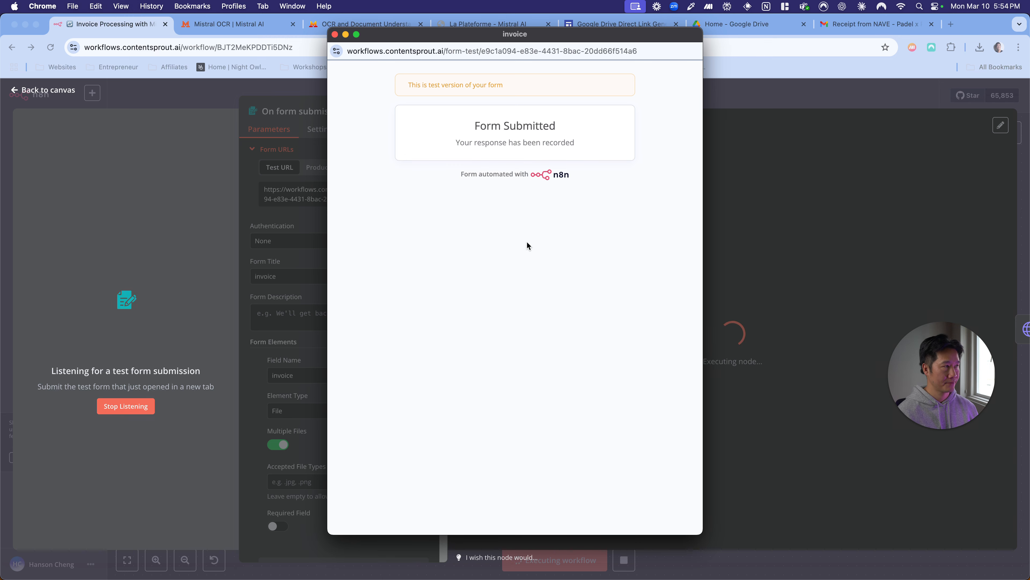
{"action": "left_click", "coordinate": [335, 35]}
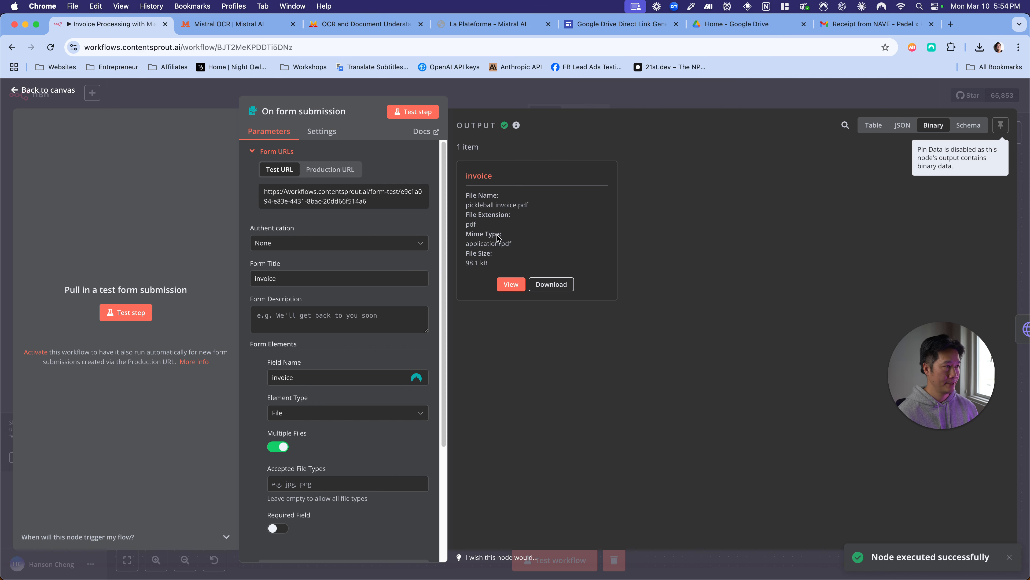
{"action": "left_click", "coordinate": [510, 284]}
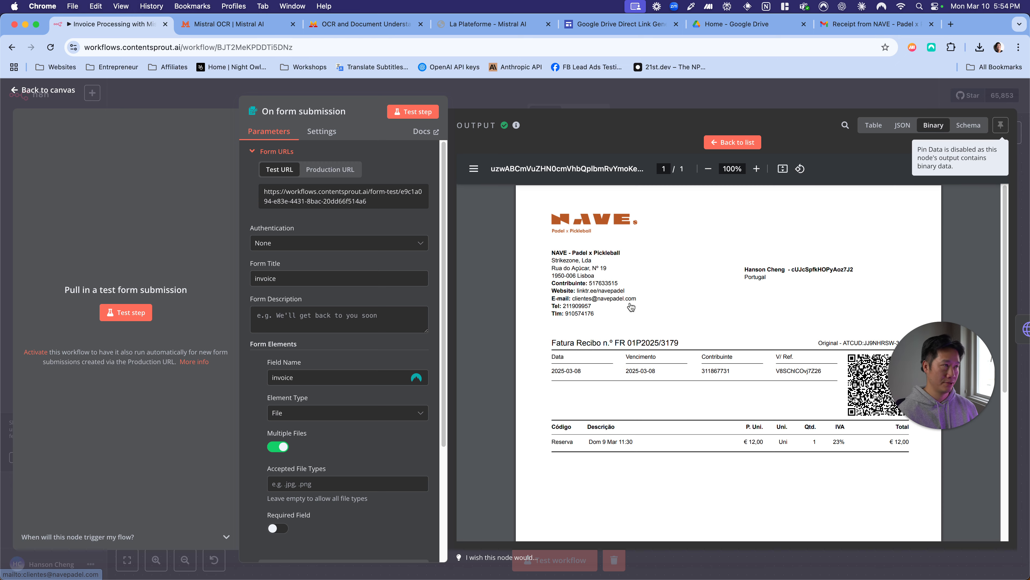
{"action": "left_click", "coordinate": [552, 99]}
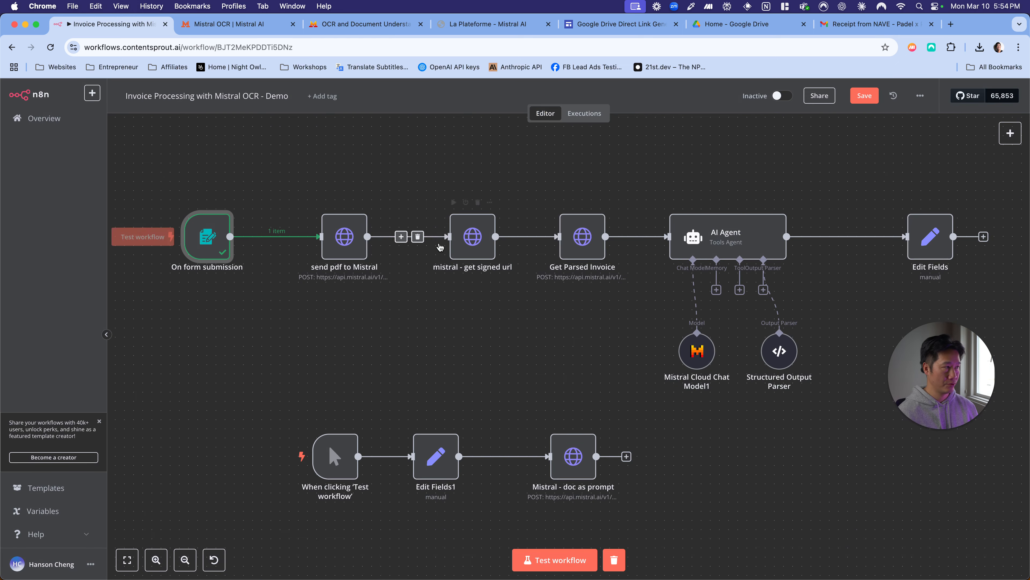
- Test the send pdf to Mistral node with the uploaded invoice, check its output fields, and return to the canvas
{"action": "double_click", "coordinate": [351, 240]}
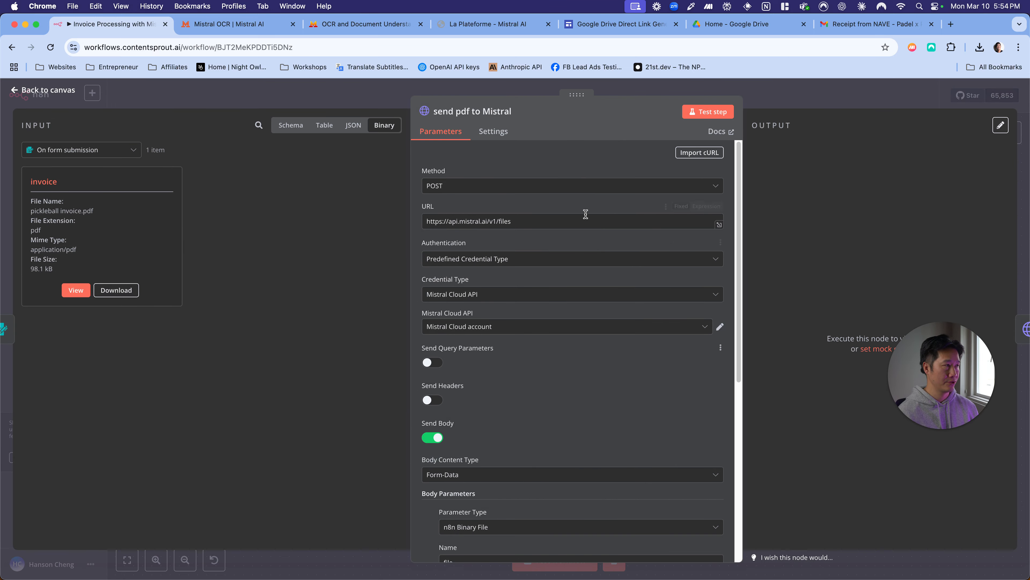
{"action": "scroll", "coordinate": [528, 297], "scroll_direction": "down", "scroll_amount": 8}
{"action": "scroll", "coordinate": [503, 357], "scroll_direction": "up", "scroll_amount": 8}
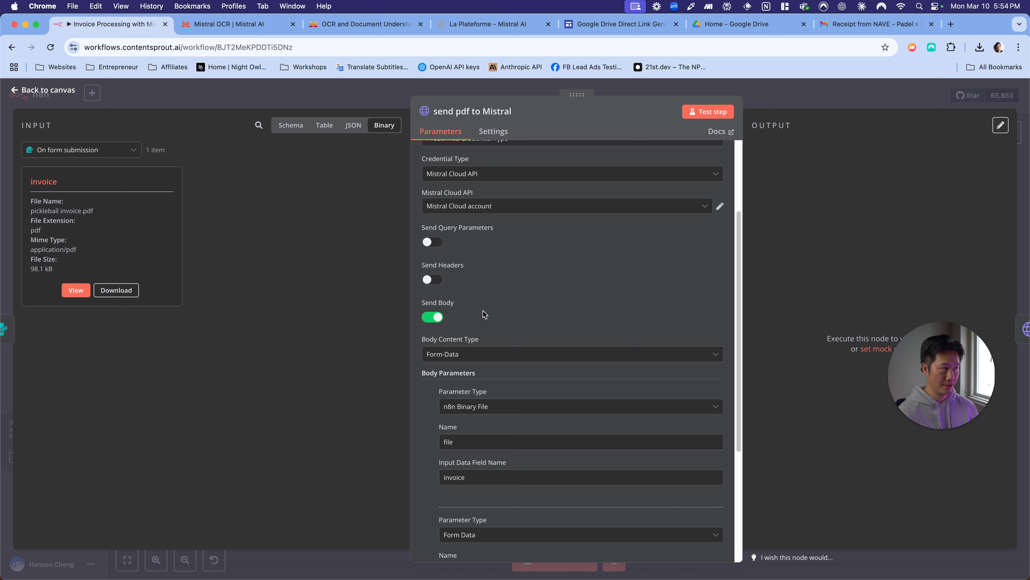
{"action": "left_click", "coordinate": [694, 112]}
{"action": "left_click_drag", "start_coordinate": [931, 385], "coordinate": [118, 452]}
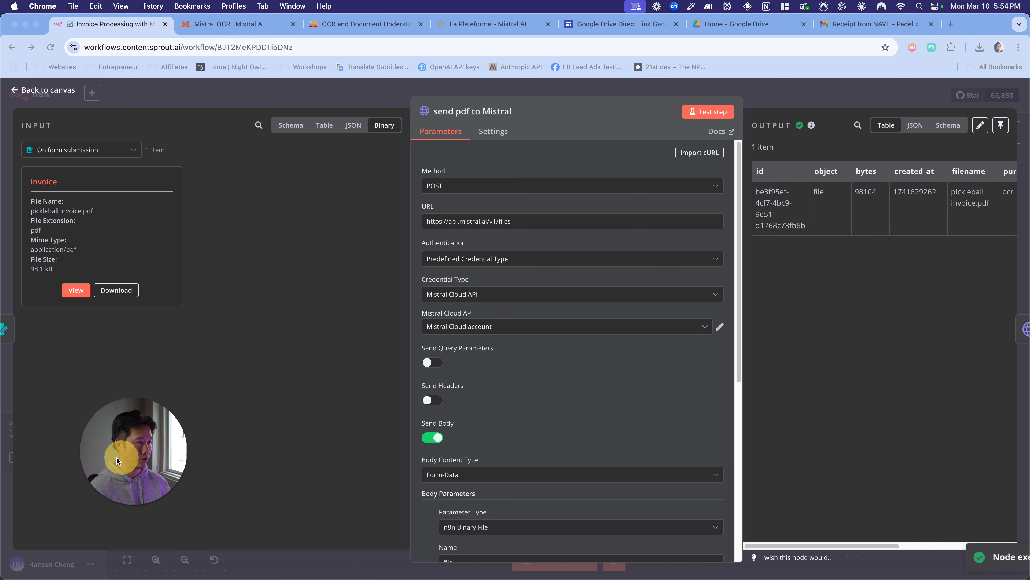
{"action": "scroll", "coordinate": [853, 226], "scroll_direction": "right", "scroll_amount": 2}
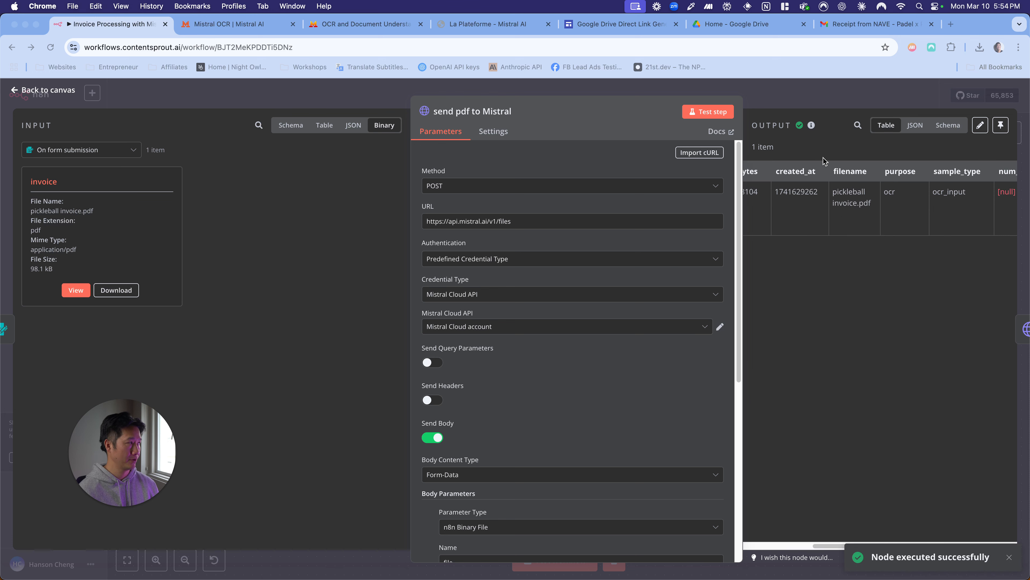
{"action": "left_click", "coordinate": [822, 99]}
{"action": "left_click", "coordinate": [784, 102]}
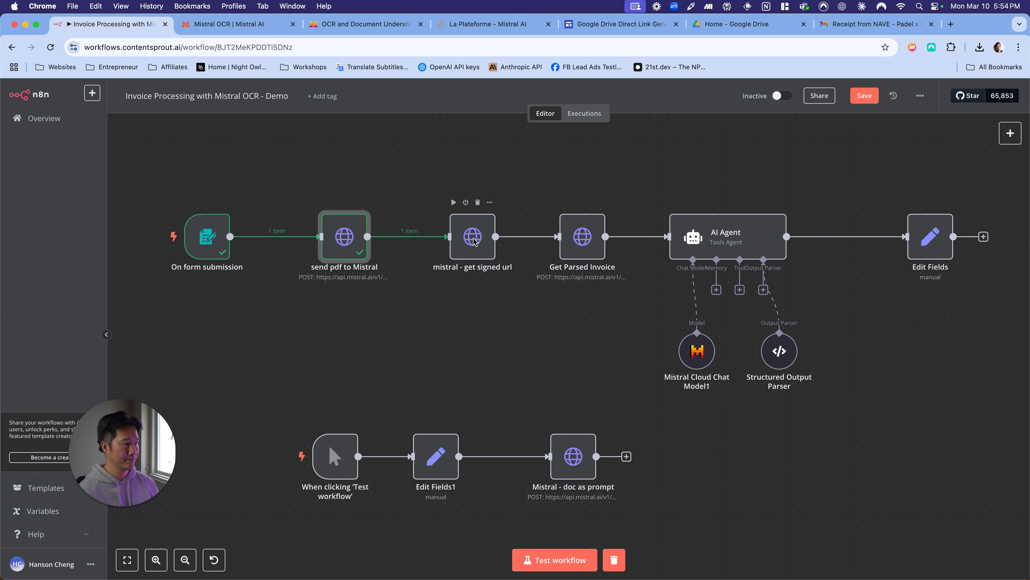
- Move the mistral - get signed url node slightly closer to the send pdf to Mistral node
{"action": "left_click_drag", "start_coordinate": [476, 238], "coordinate": [473, 242]}
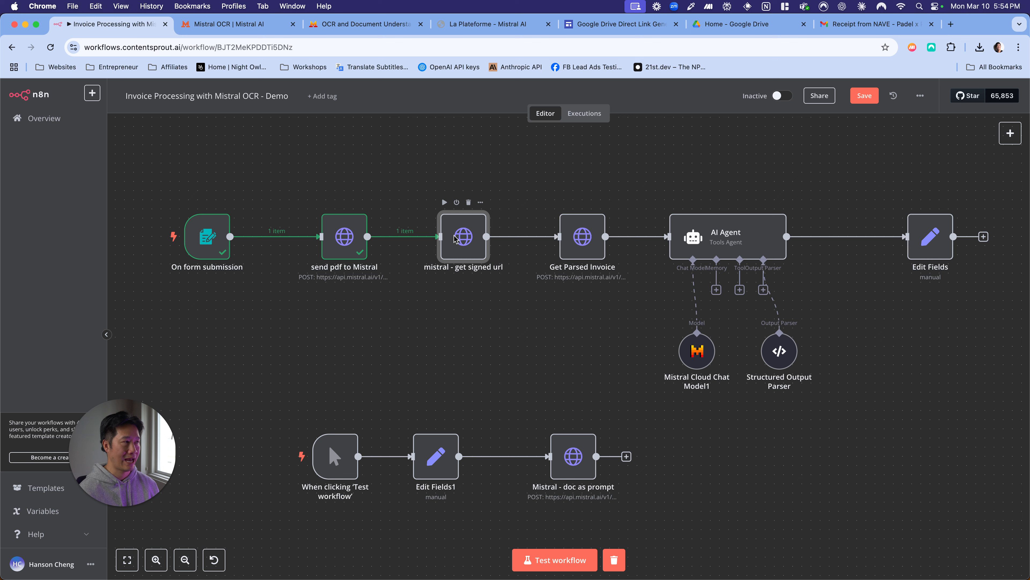
- Test the mistral - get signed url node and open it to view its URL output
{"action": "left_click", "coordinate": [465, 229]}
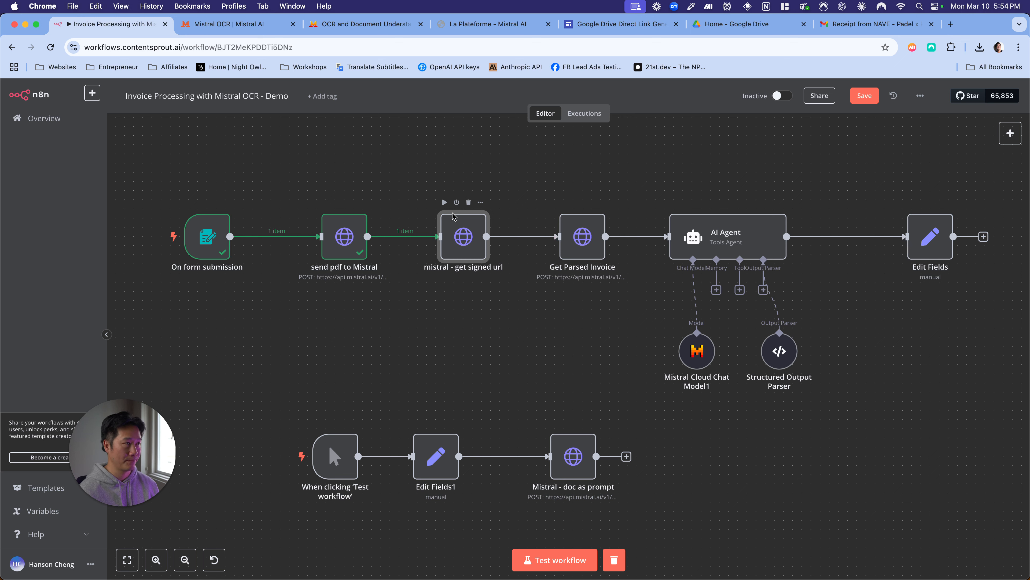
{"action": "left_click", "coordinate": [445, 204]}
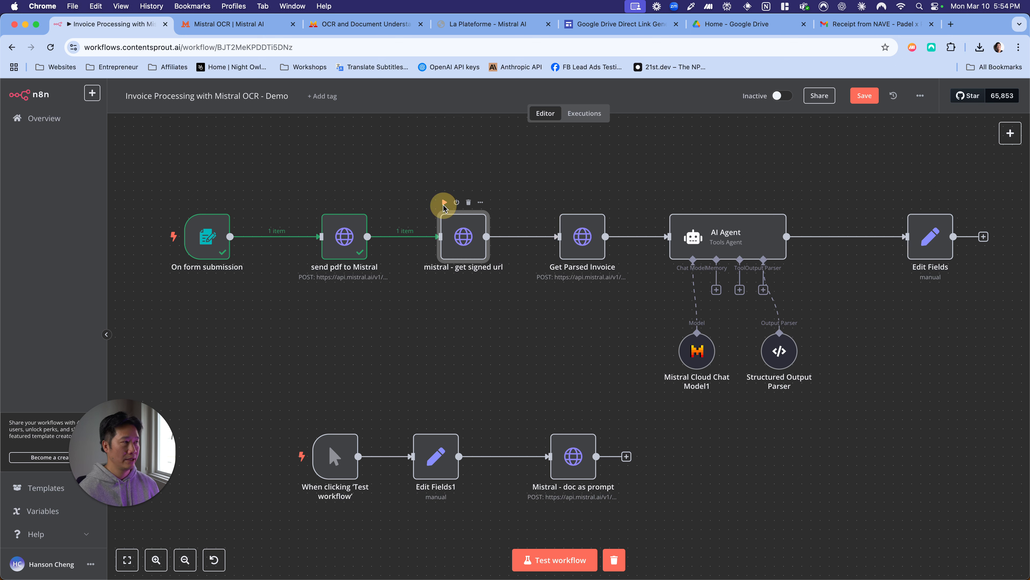
{"action": "double_click", "coordinate": [451, 226]}
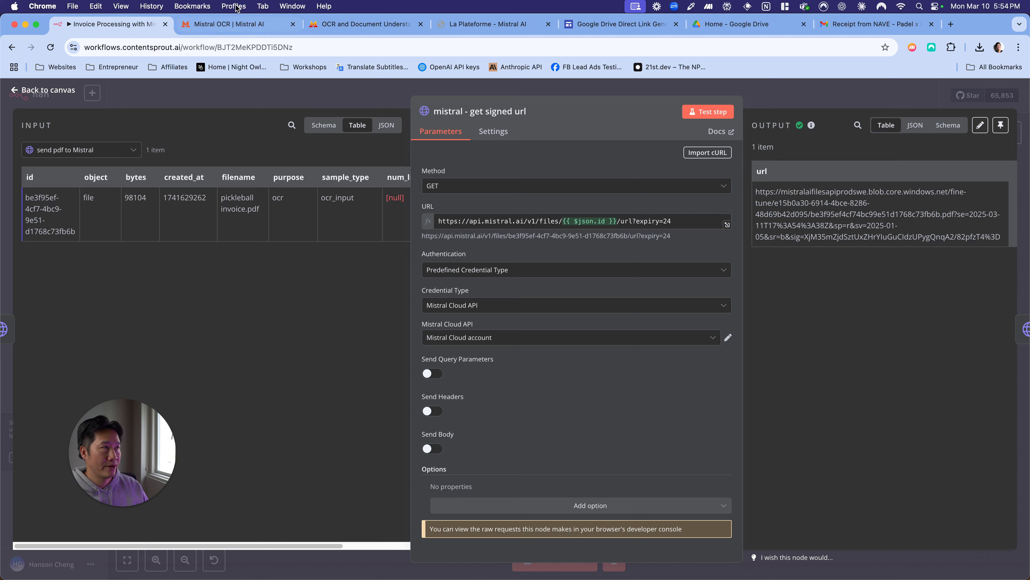
- Check the Get signed URL and Get OCR results curl examples in the Mistral docs, and return to the workflow canvas
{"action": "left_click", "coordinate": [352, 24]}
{"action": "scroll", "coordinate": [355, 257], "scroll_direction": "down", "scroll_amount": 5}
{"action": "scroll", "coordinate": [355, 257], "scroll_direction": "up", "scroll_amount": 10}
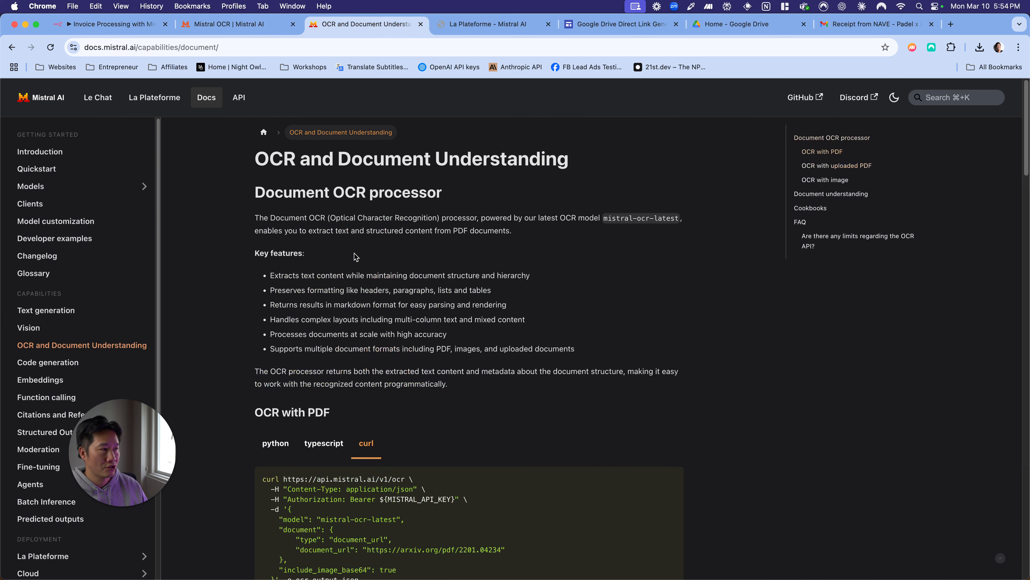
{"action": "scroll", "coordinate": [323, 297], "scroll_direction": "down", "scroll_amount": 6}
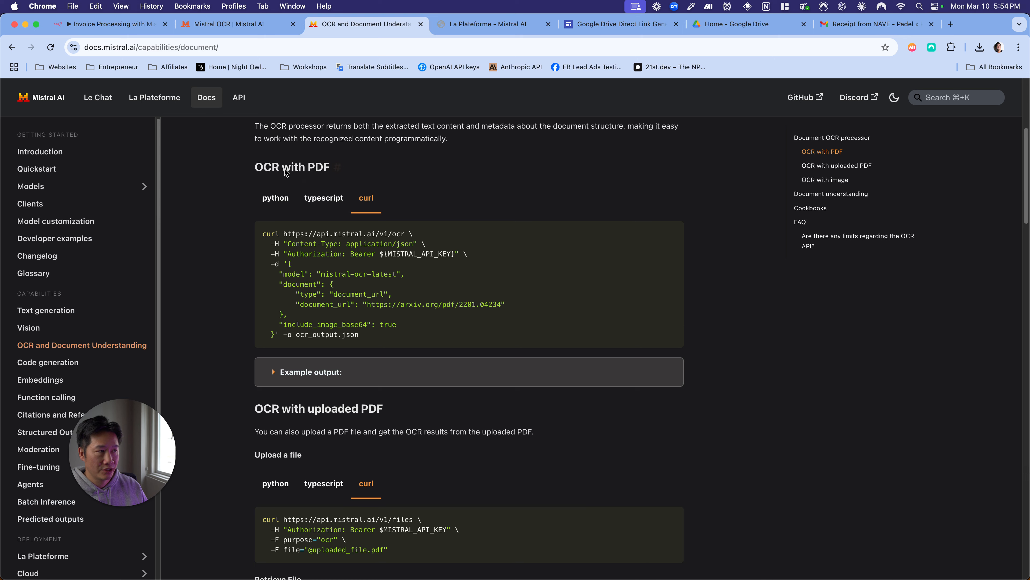
{"action": "scroll", "coordinate": [375, 268], "scroll_direction": "down", "scroll_amount": 10}
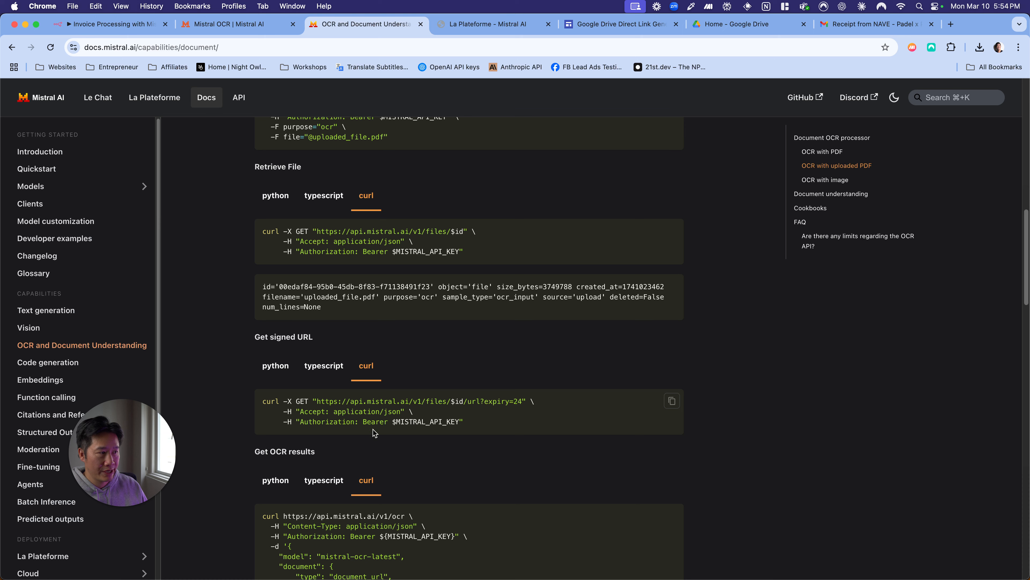
{"action": "scroll", "coordinate": [442, 425], "scroll_direction": "down", "scroll_amount": 6}
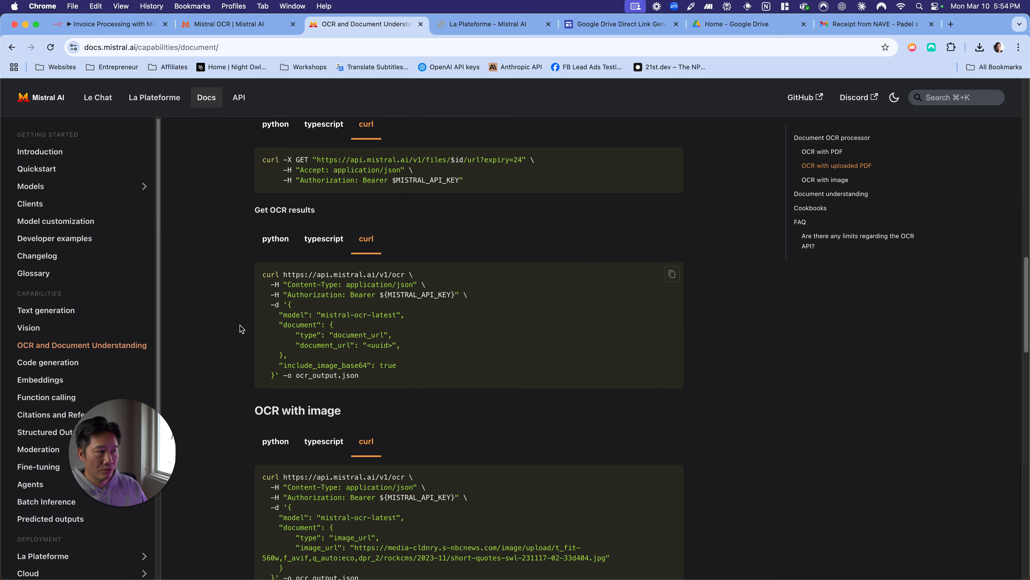
{"action": "left_click", "coordinate": [113, 24]}
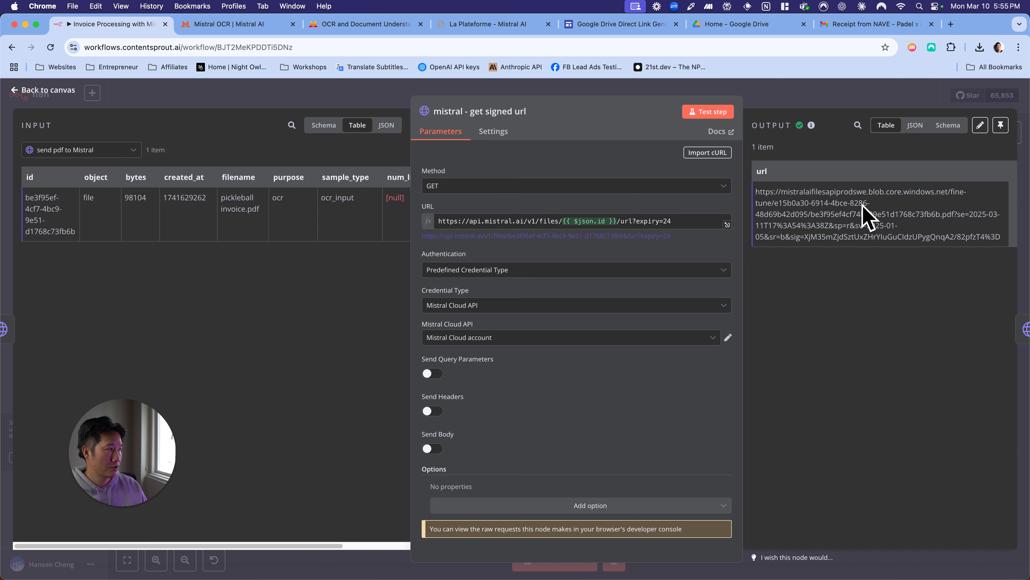
{"action": "left_click", "coordinate": [834, 100]}
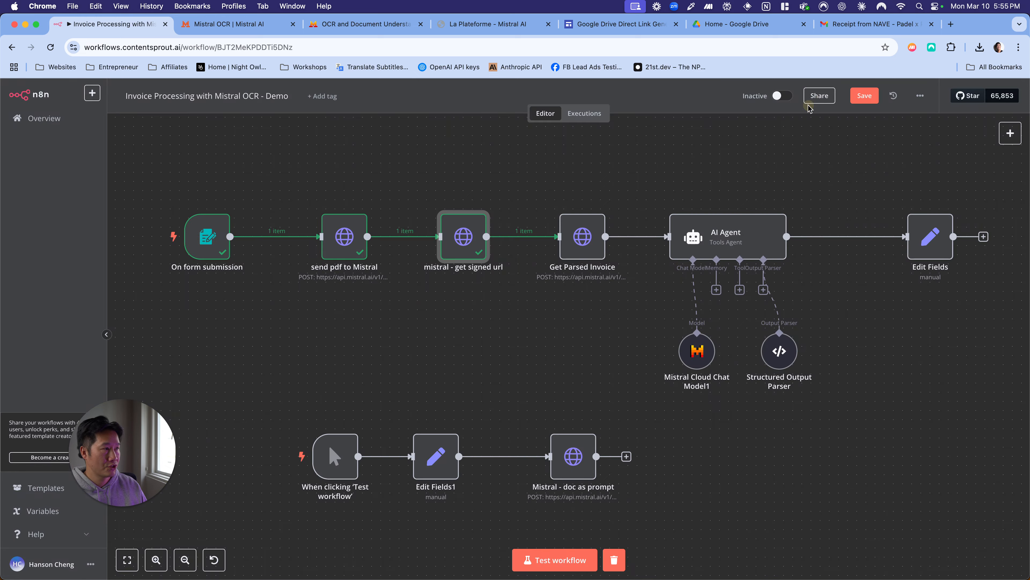
- Test the Get Parsed Invoice node, look through the parsed markdown in its output, and return to the canvas
{"action": "left_click", "coordinate": [577, 242]}
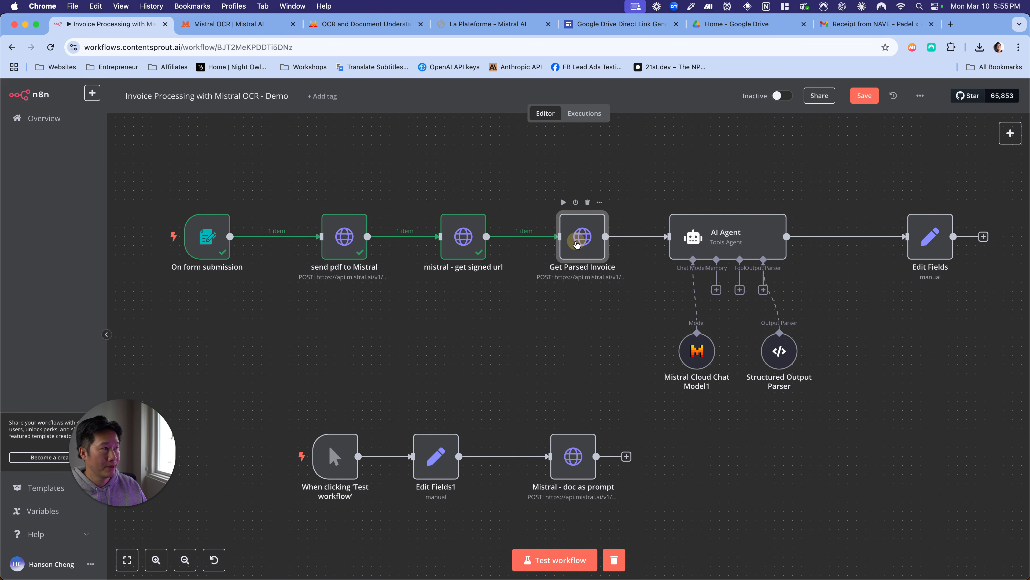
{"action": "left_click", "coordinate": [564, 202]}
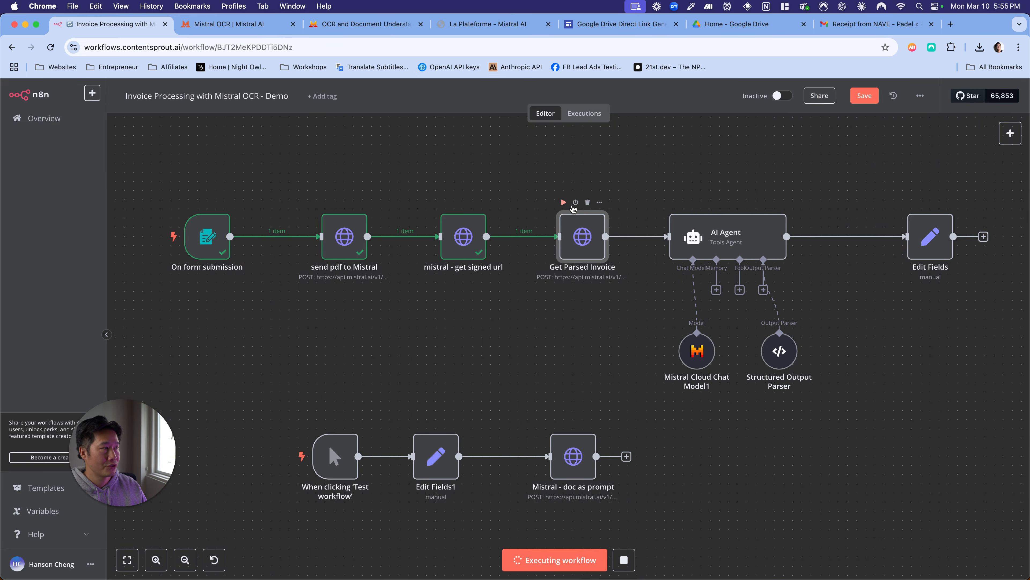
{"action": "double_click", "coordinate": [582, 242]}
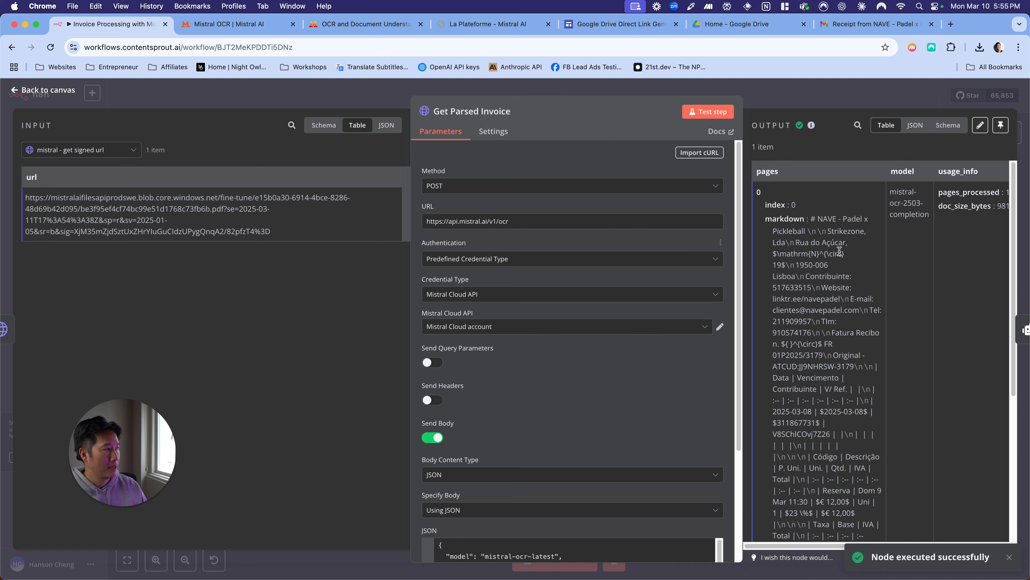
{"action": "scroll", "coordinate": [834, 257], "scroll_direction": "down", "scroll_amount": 5}
{"action": "scroll", "coordinate": [812, 216], "scroll_direction": "up", "scroll_amount": 2}
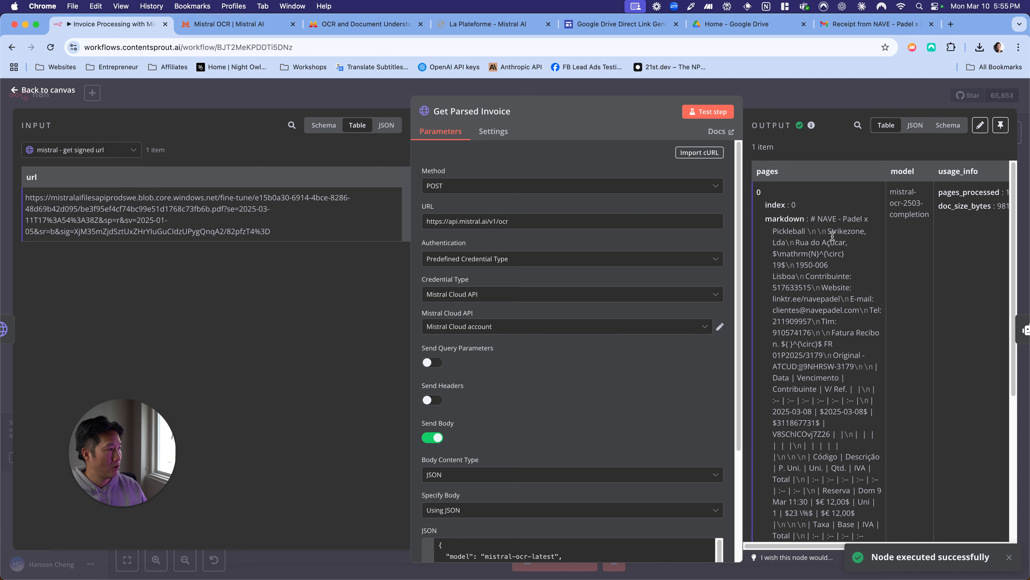
{"action": "scroll", "coordinate": [840, 326], "scroll_direction": "down", "scroll_amount": 3}
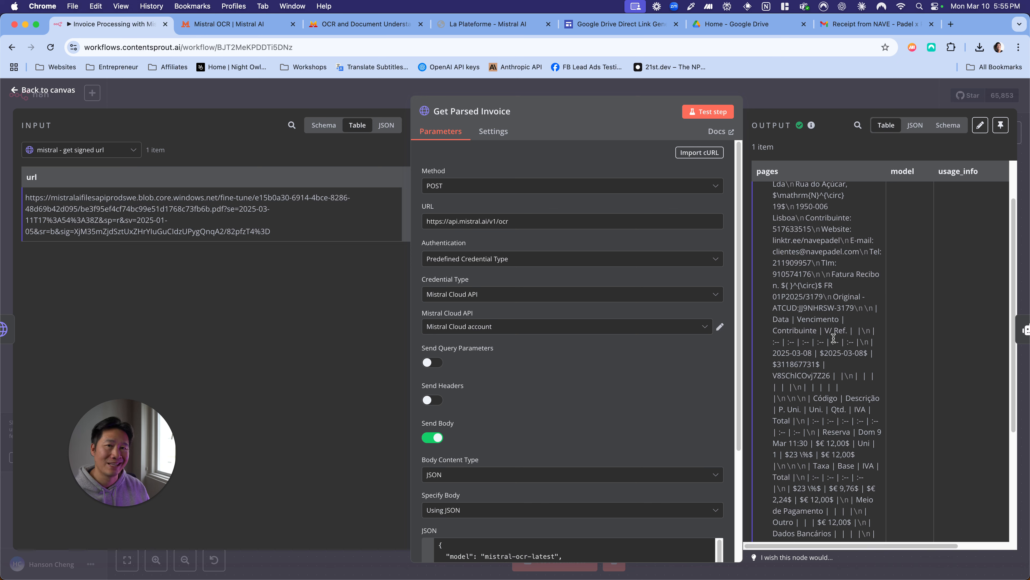
{"action": "scroll", "coordinate": [828, 329], "scroll_direction": "down", "scroll_amount": 8}
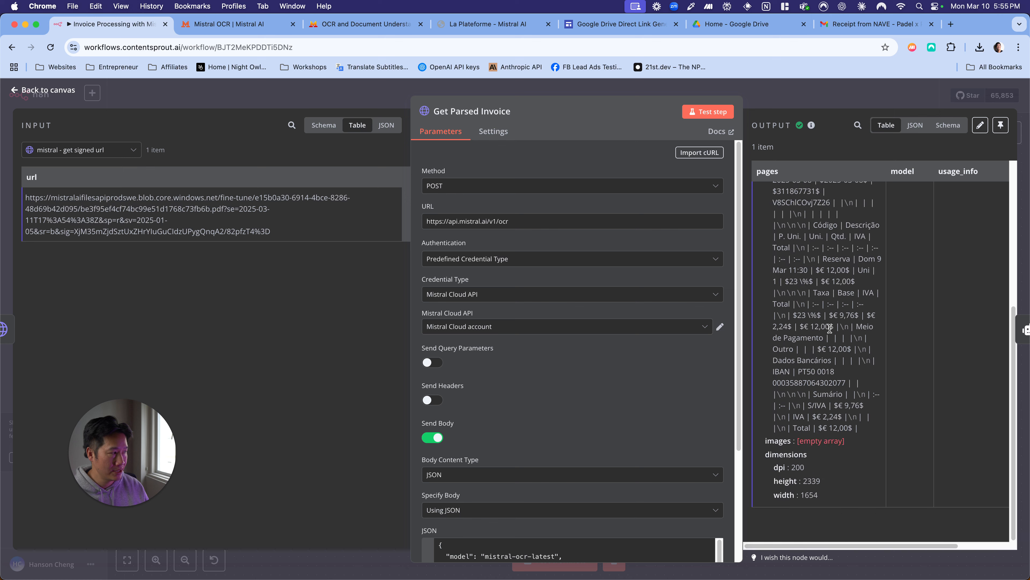
{"action": "scroll", "coordinate": [829, 328], "scroll_direction": "up", "scroll_amount": 10}
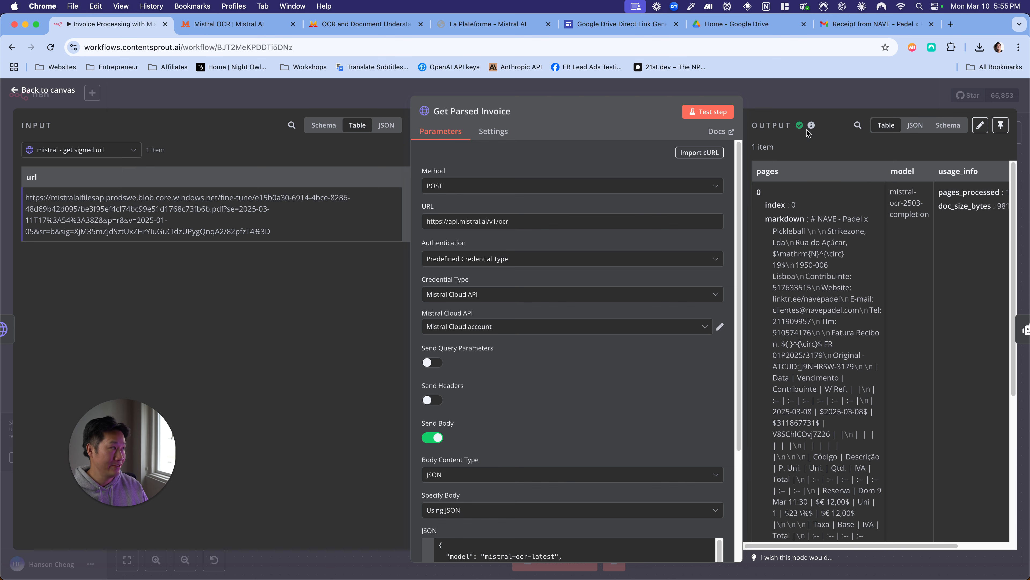
{"action": "left_click", "coordinate": [816, 87]}
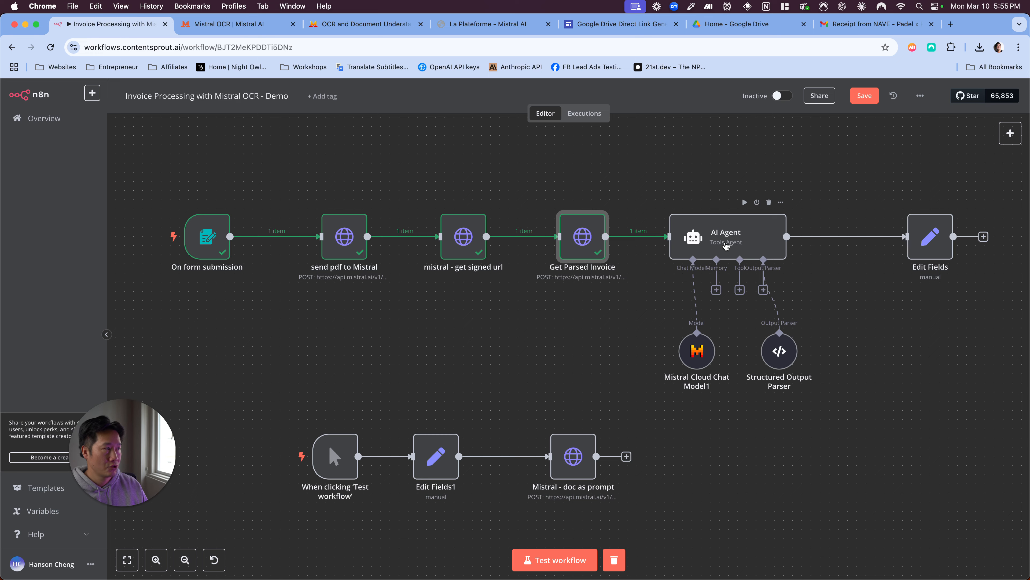
- Review the AI Agent's user prompt and its resolved invoice markdown in the expanded expression editor, and return to the canvas
{"action": "double_click", "coordinate": [726, 243]}
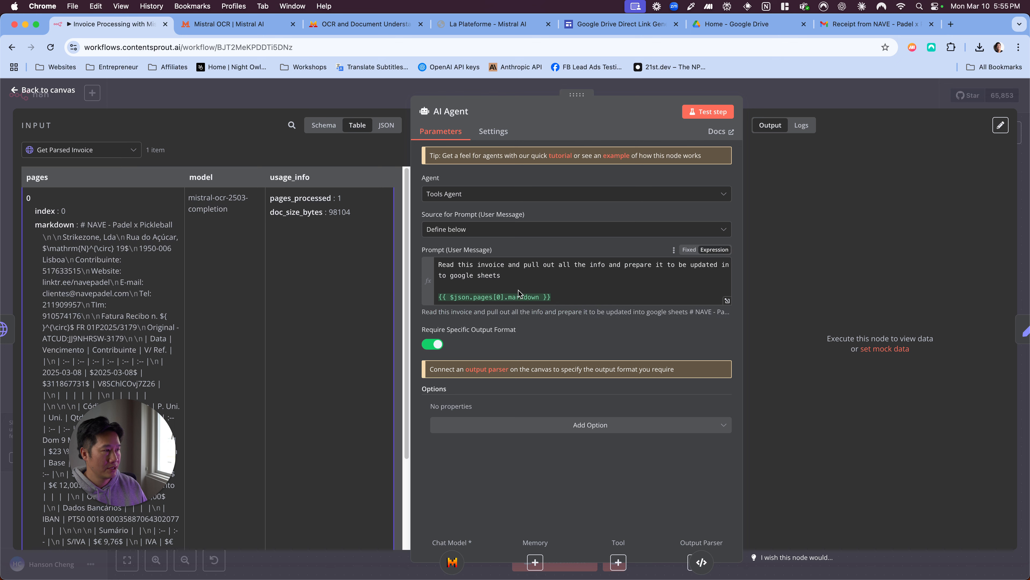
{"action": "left_click", "coordinate": [727, 300]}
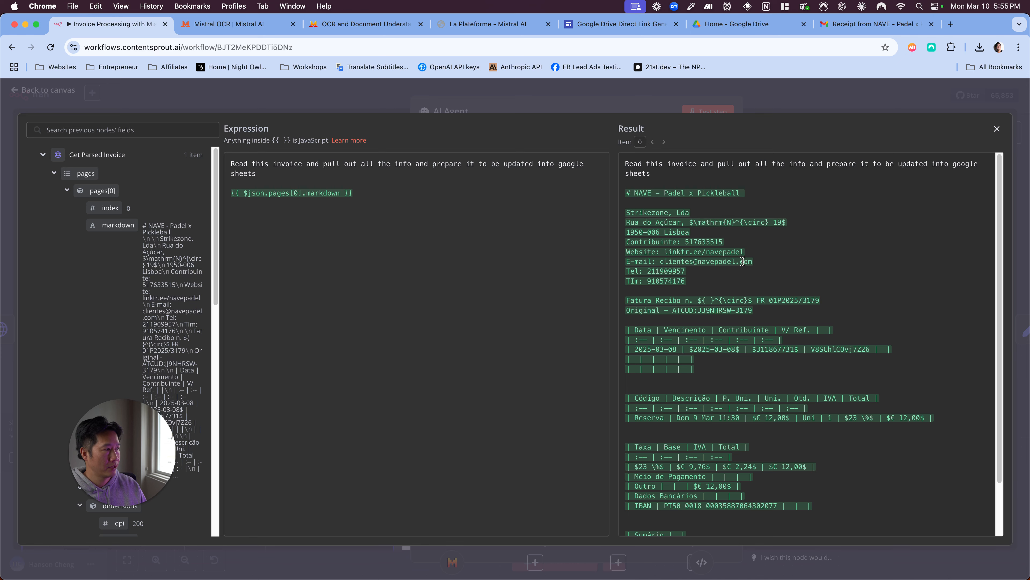
{"action": "scroll", "coordinate": [732, 437], "scroll_direction": "down", "scroll_amount": 3}
{"action": "scroll", "coordinate": [734, 438], "scroll_direction": "up", "scroll_amount": 3}
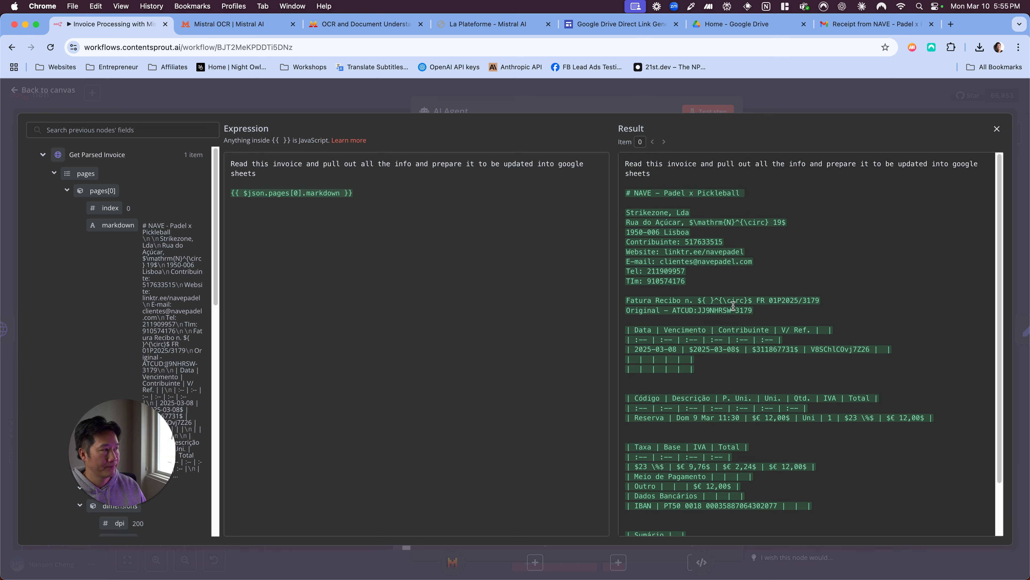
{"action": "left_click", "coordinate": [699, 97]}
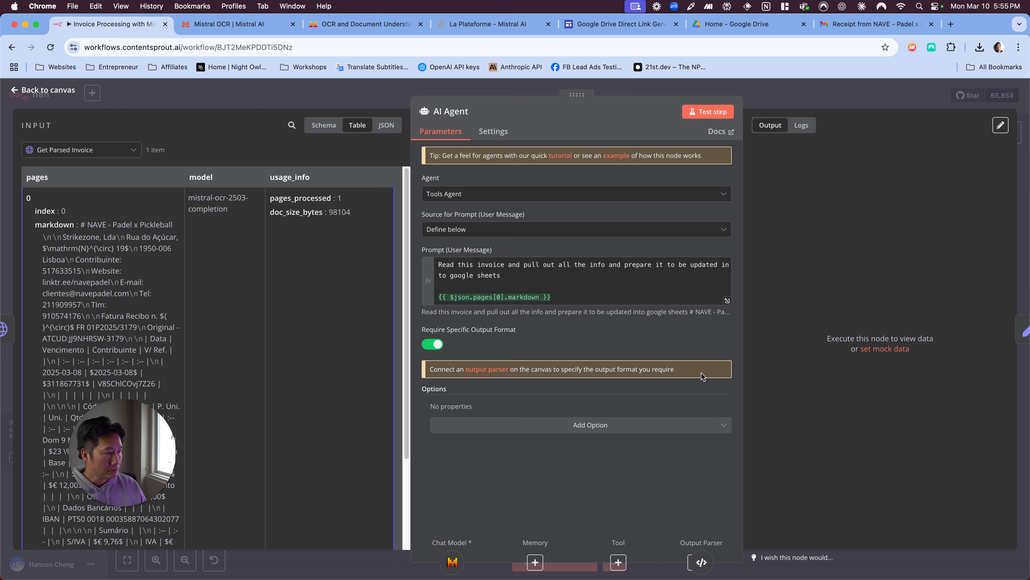
{"action": "left_click", "coordinate": [820, 103]}
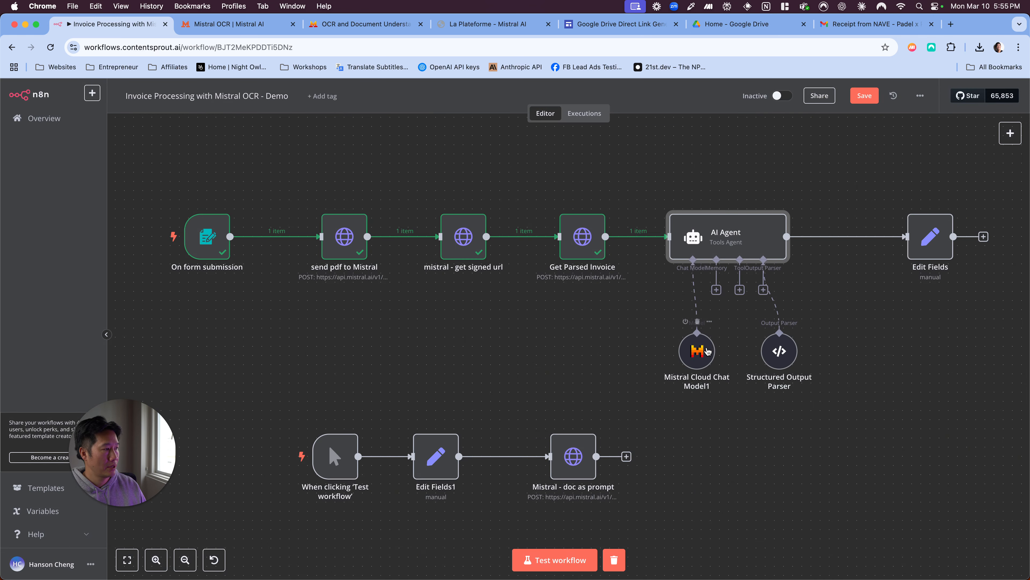
- Review the Structured Output Parser's JSON example and the model setting of the Mistral Cloud Chat Model1 node
{"action": "double_click", "coordinate": [779, 351]}
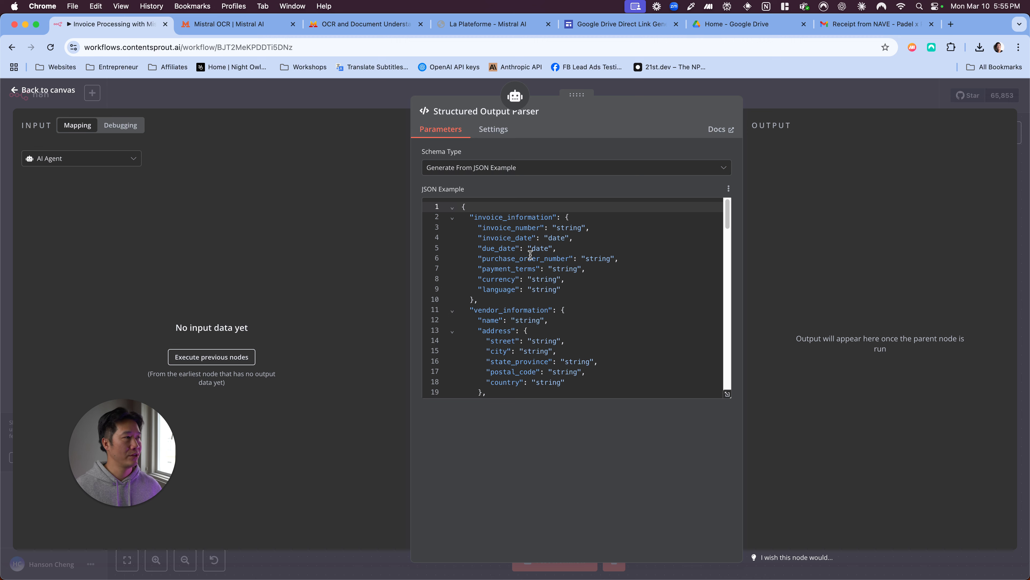
{"action": "scroll", "coordinate": [531, 255], "scroll_direction": "down", "scroll_amount": 15}
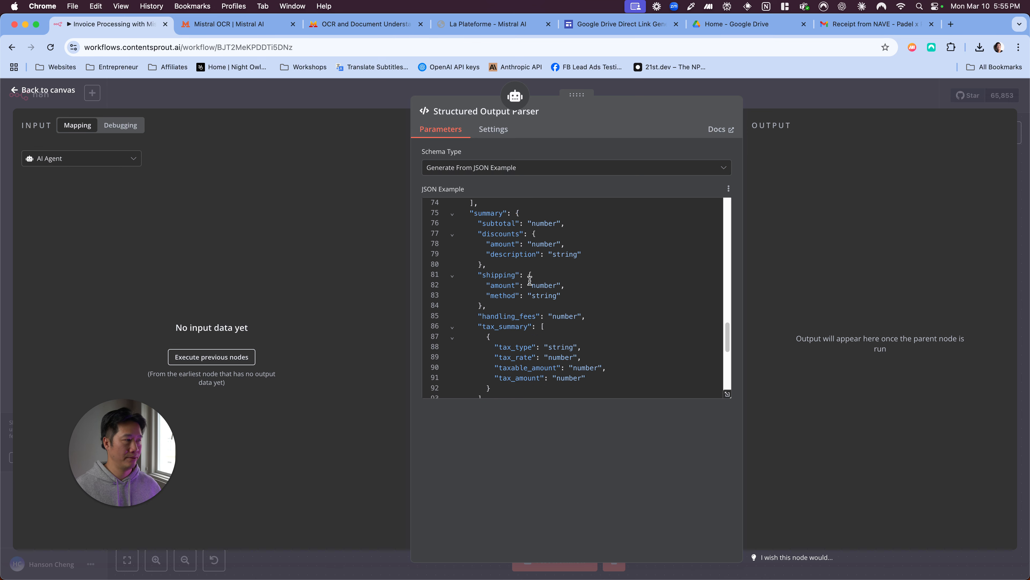
{"action": "scroll", "coordinate": [530, 280], "scroll_direction": "down", "scroll_amount": 5}
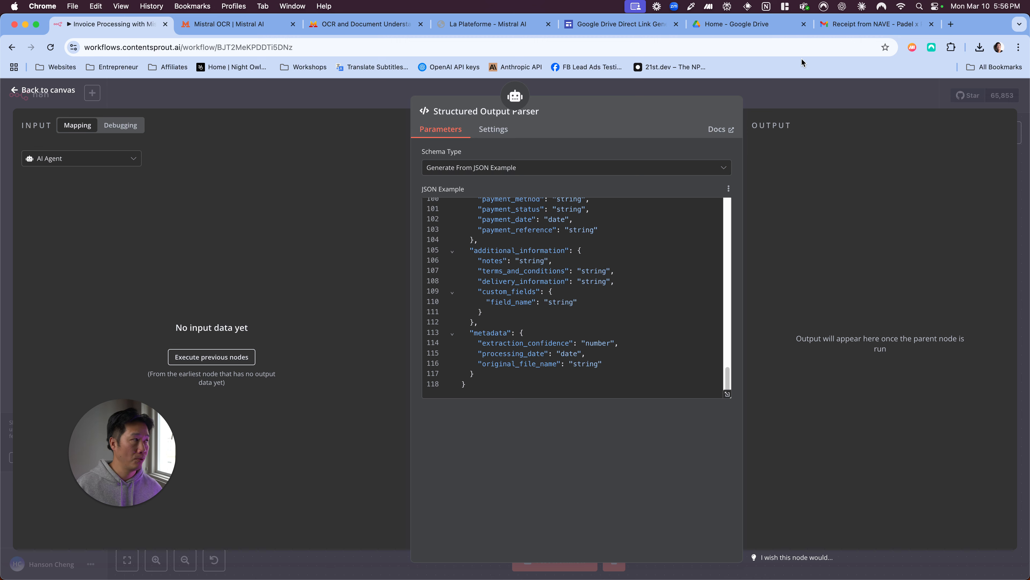
{"action": "left_click", "coordinate": [794, 87]}
{"action": "double_click", "coordinate": [673, 362]}
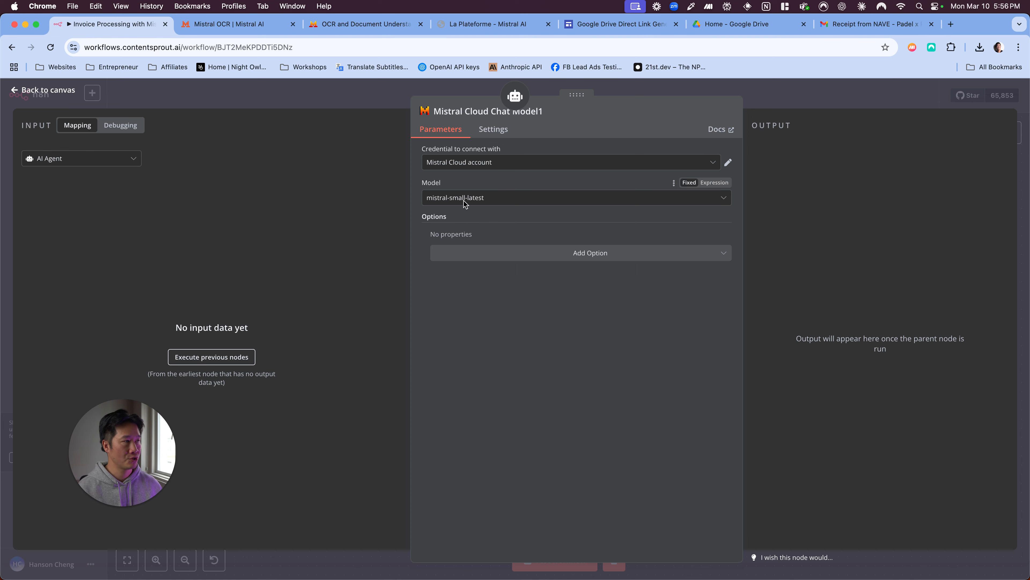
{"action": "left_click", "coordinate": [836, 104]}
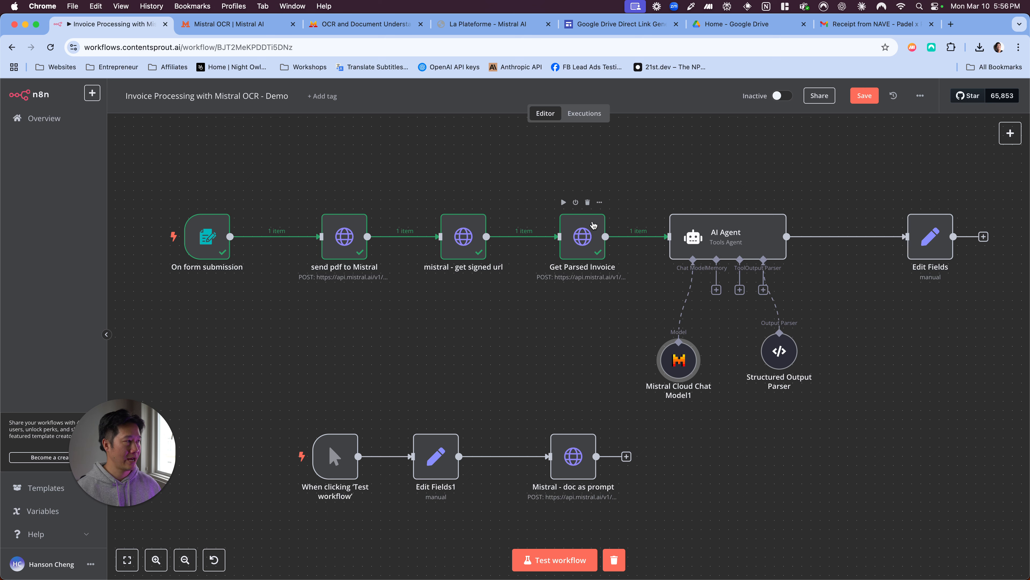
- Test the AI Agent node, and run the Edit Fields node on its structured output
{"action": "left_click", "coordinate": [744, 203]}
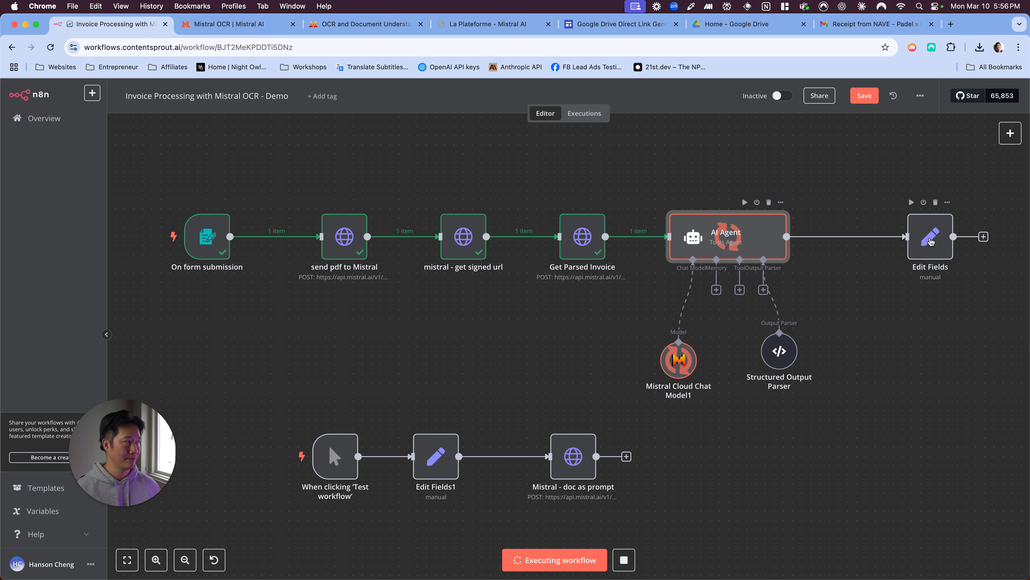
{"action": "scroll", "coordinate": [921, 242], "scroll_direction": "right", "scroll_amount": 3}
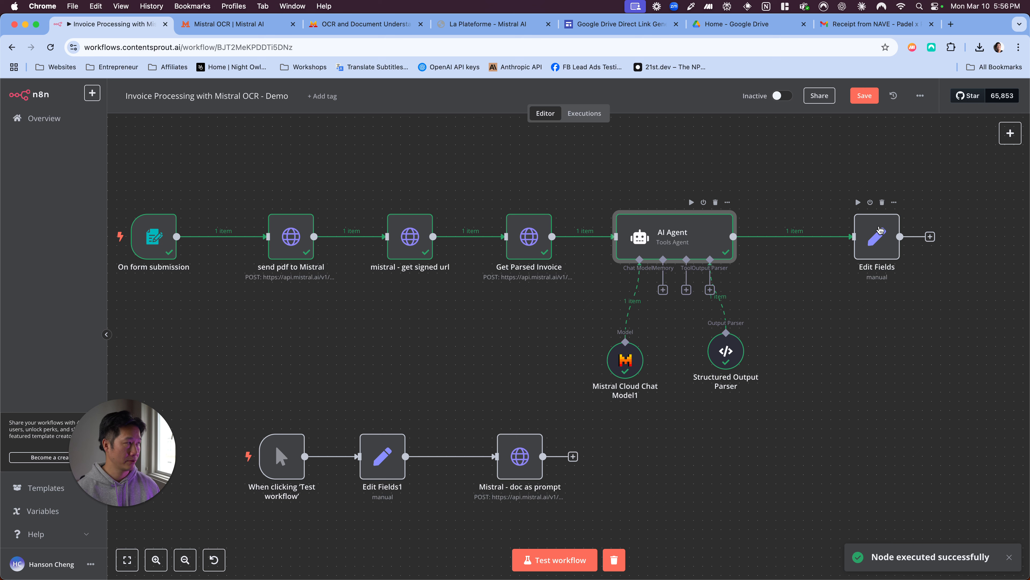
{"action": "left_click", "coordinate": [881, 231]}
{"action": "double_click", "coordinate": [856, 233]}
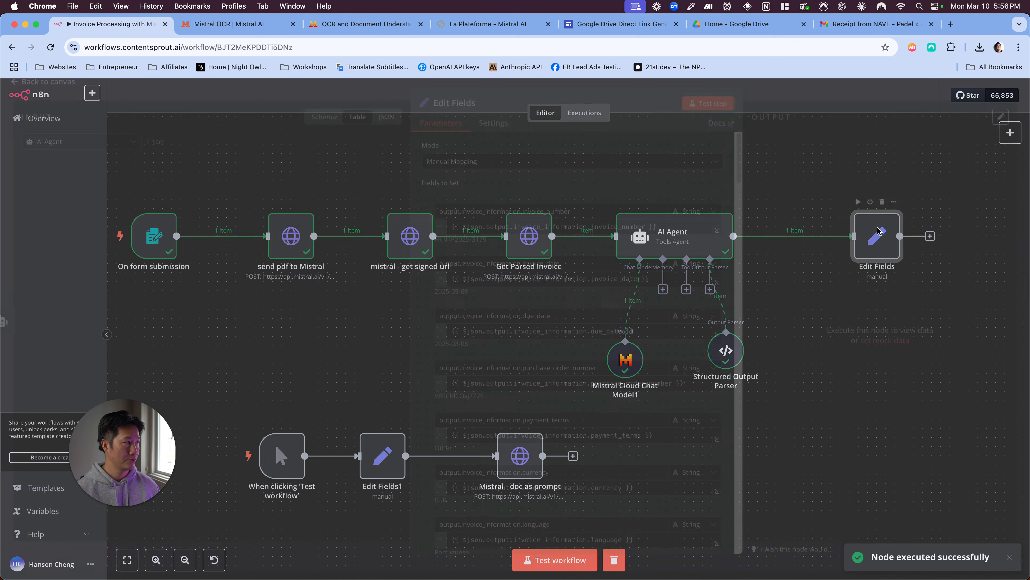
{"action": "scroll", "coordinate": [627, 312], "scroll_direction": "down", "scroll_amount": 10}
{"action": "scroll", "coordinate": [627, 312], "scroll_direction": "up", "scroll_amount": 10}
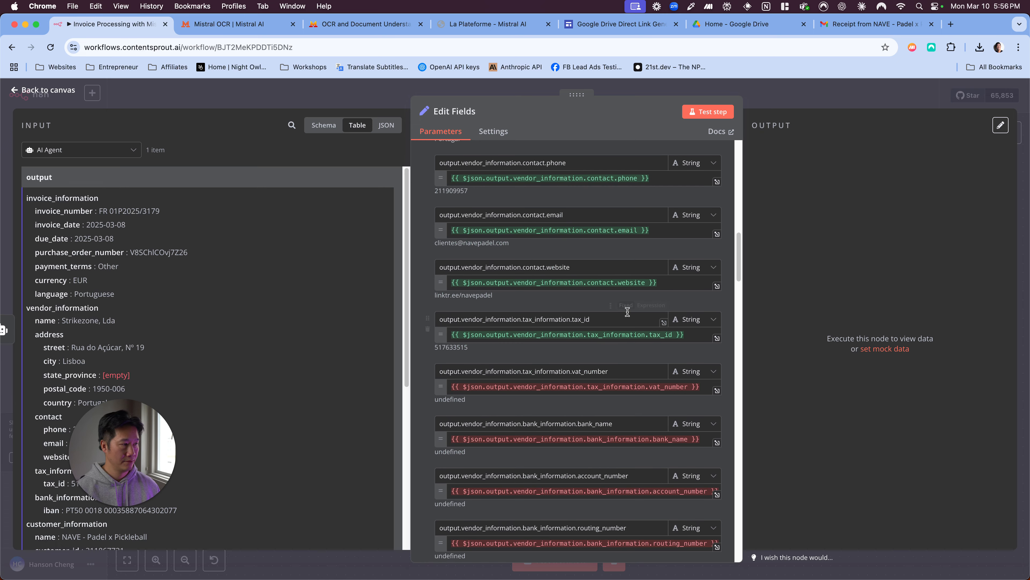
{"action": "left_click", "coordinate": [708, 115]}
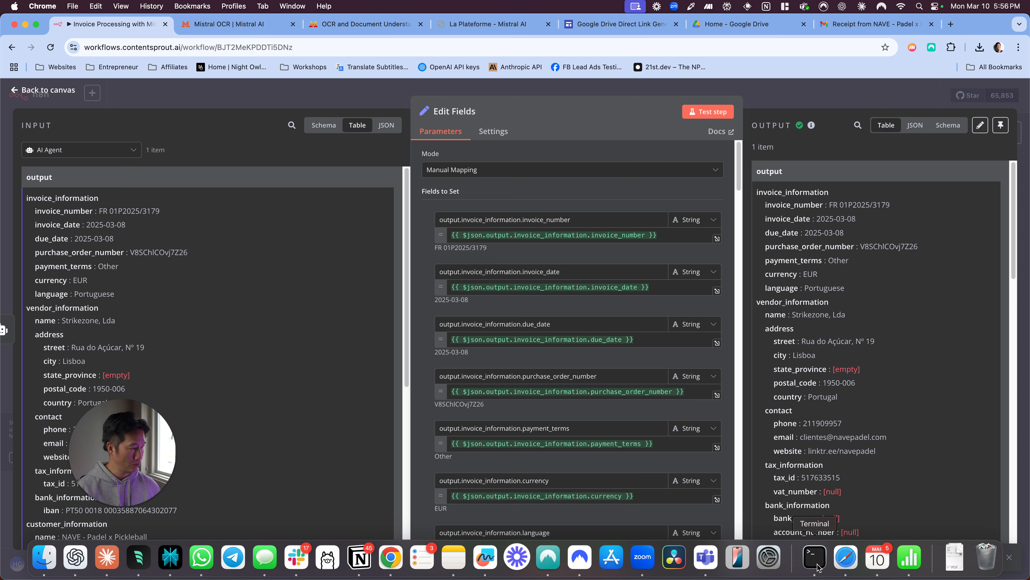
- Open pickleball invoice.pdf from the downloads in Preview and place its window beside the Edit Fields output for comparison
{"action": "left_click", "coordinate": [954, 556]}
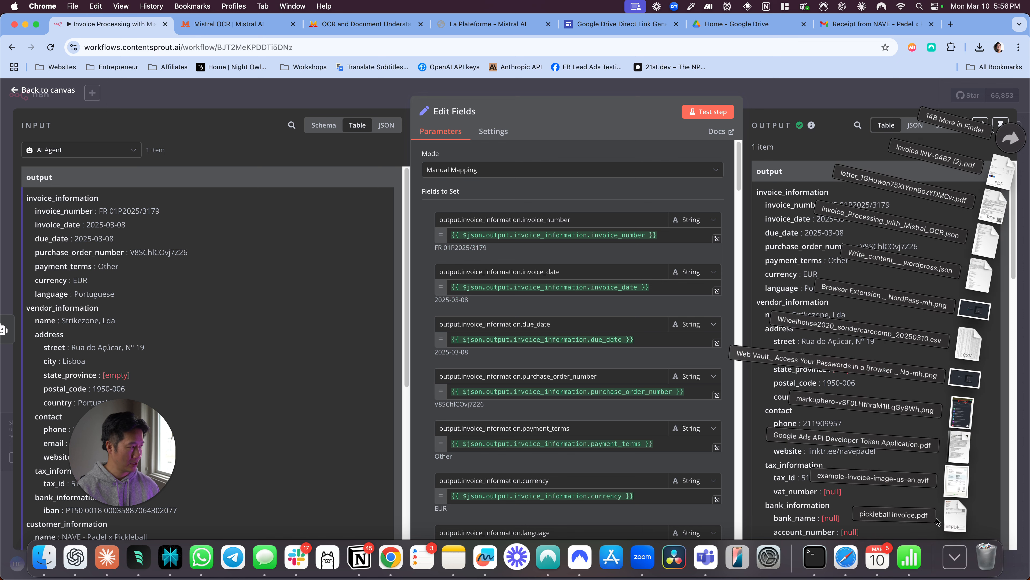
{"action": "left_click", "coordinate": [949, 519]}
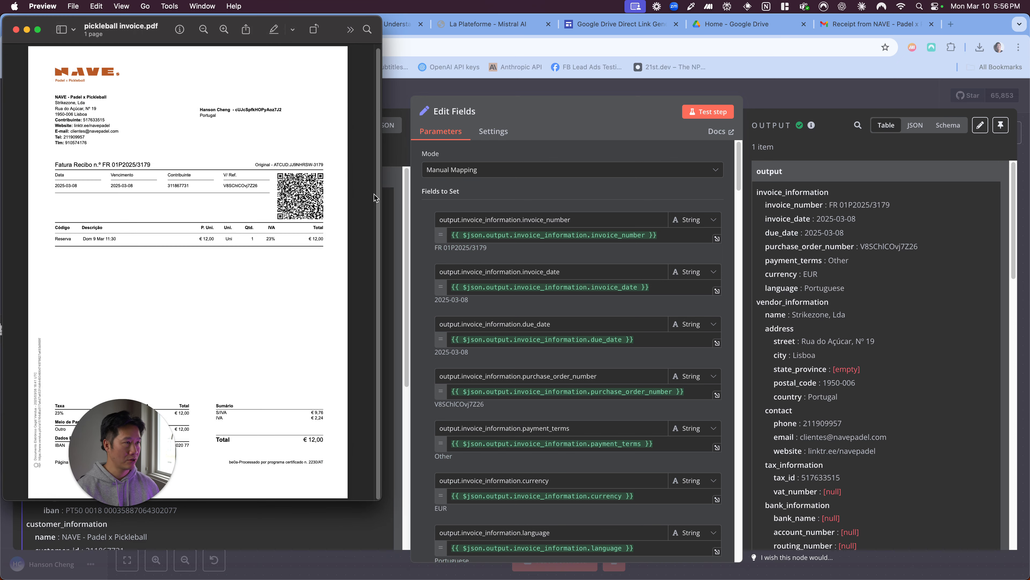
{"action": "left_click_drag", "start_coordinate": [153, 34], "coordinate": [504, 75]}
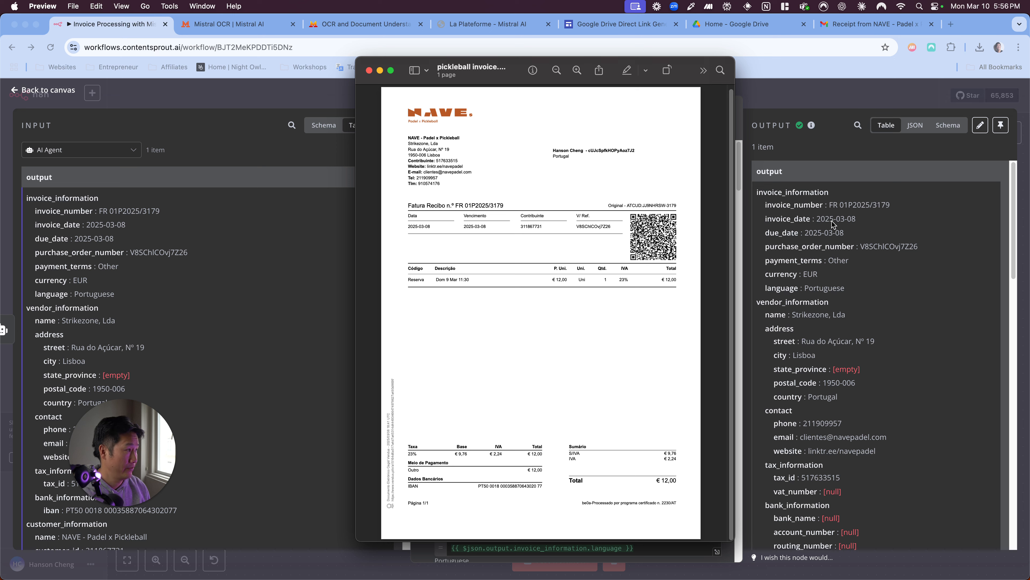
- Compare the invoice number, dates and reference in the PDF with the invoice_information fields of the Edit Fields output
{"action": "triple_click", "coordinate": [493, 205]}
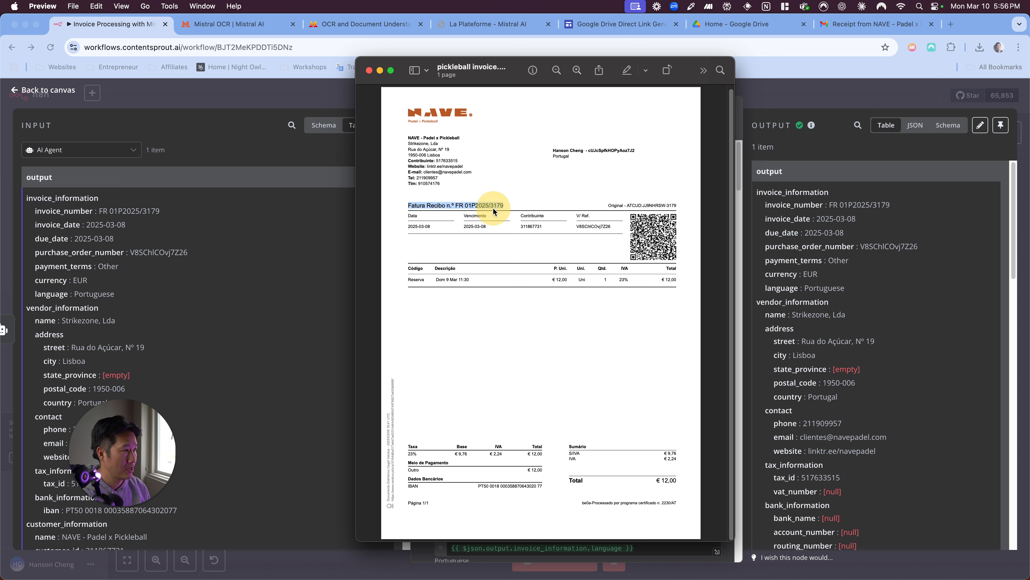
{"action": "left_click_drag", "start_coordinate": [422, 229], "coordinate": [420, 228]}
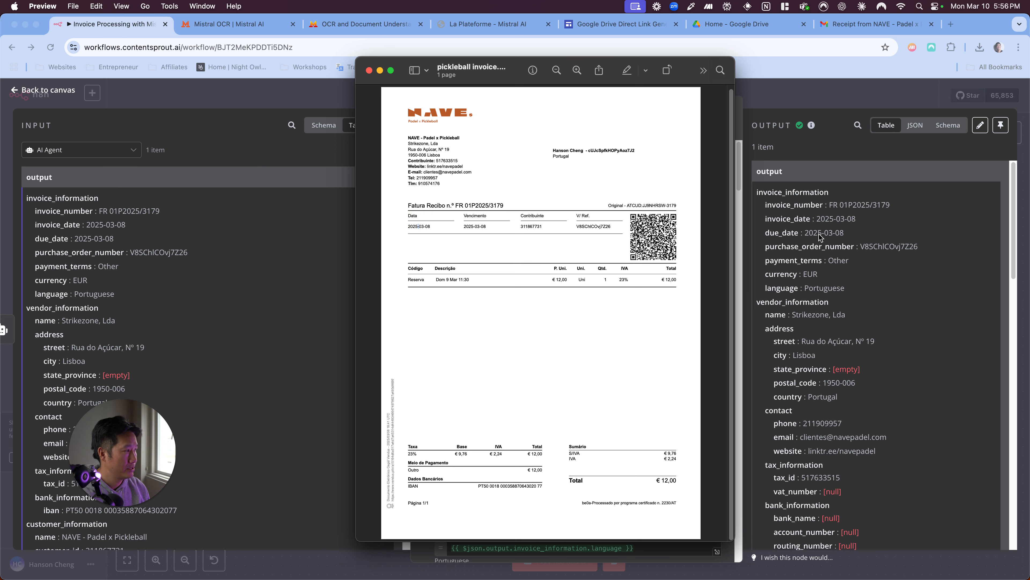
{"action": "left_click", "coordinate": [541, 227]}
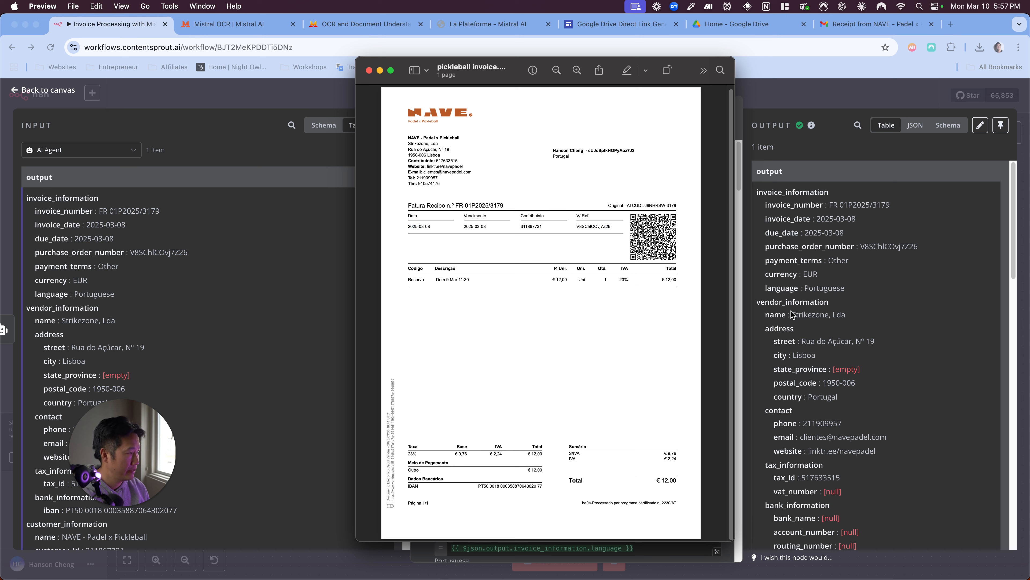
{"action": "scroll", "coordinate": [846, 368], "scroll_direction": "down", "scroll_amount": 8}
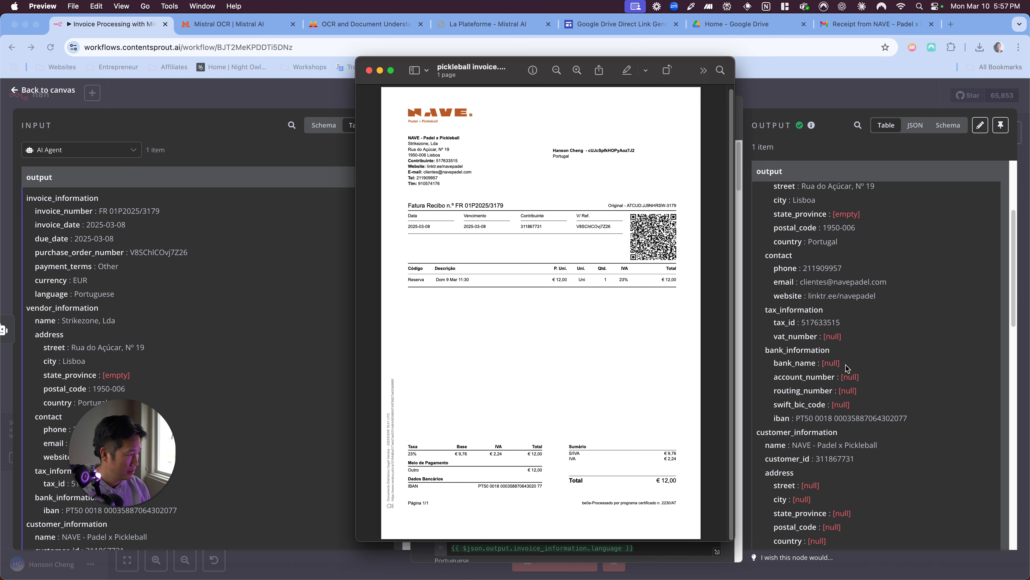
- Check the name and customer_id under customer_information in the output, and bring the invoice PDF back to the front
{"action": "triple_click", "coordinate": [838, 445]}
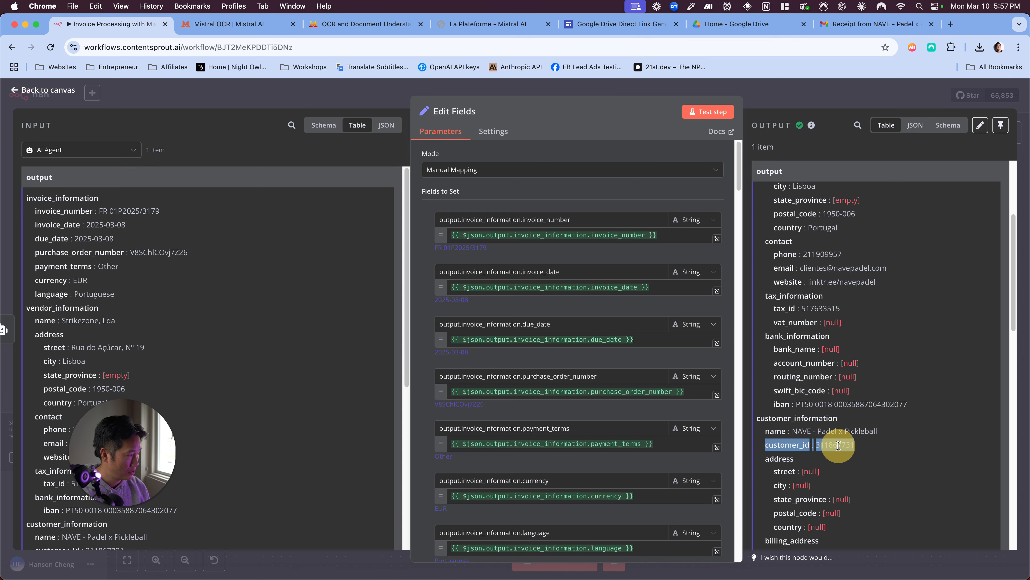
{"action": "left_click", "coordinate": [837, 422]}
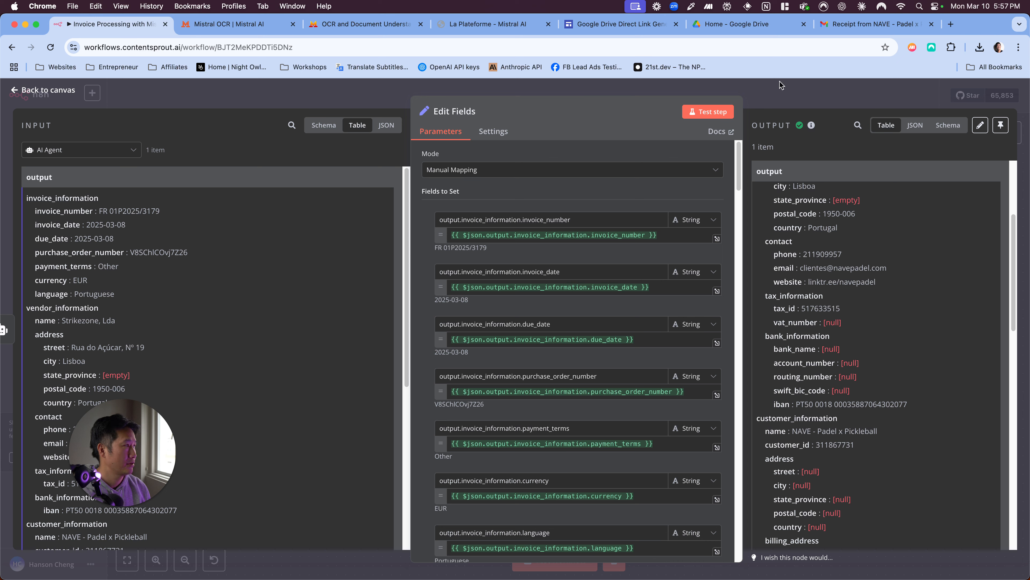
{"action": "mouse_move", "coordinate": [688, 574]}
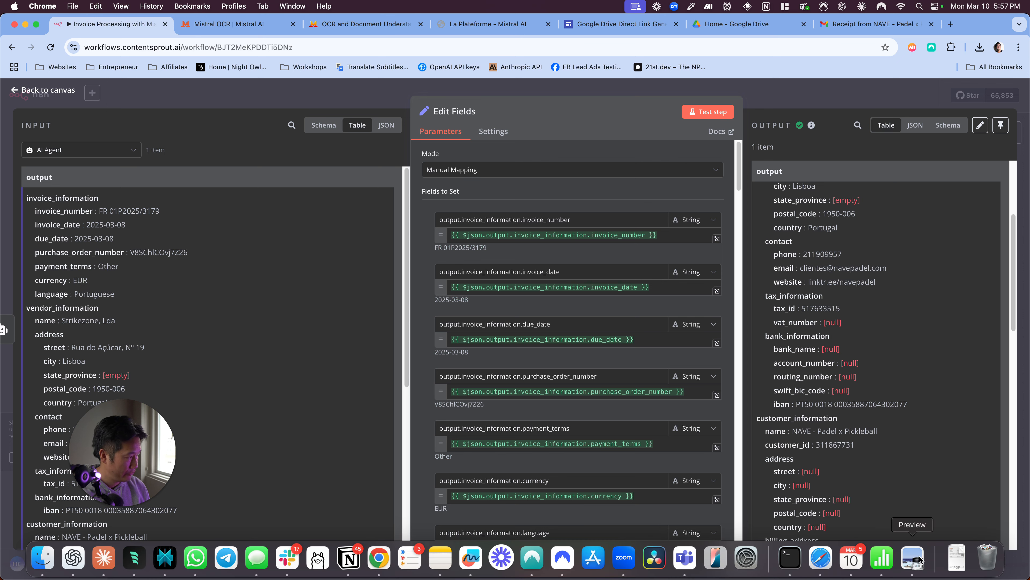
{"action": "left_click", "coordinate": [957, 559]}
{"action": "left_click", "coordinate": [953, 518]}
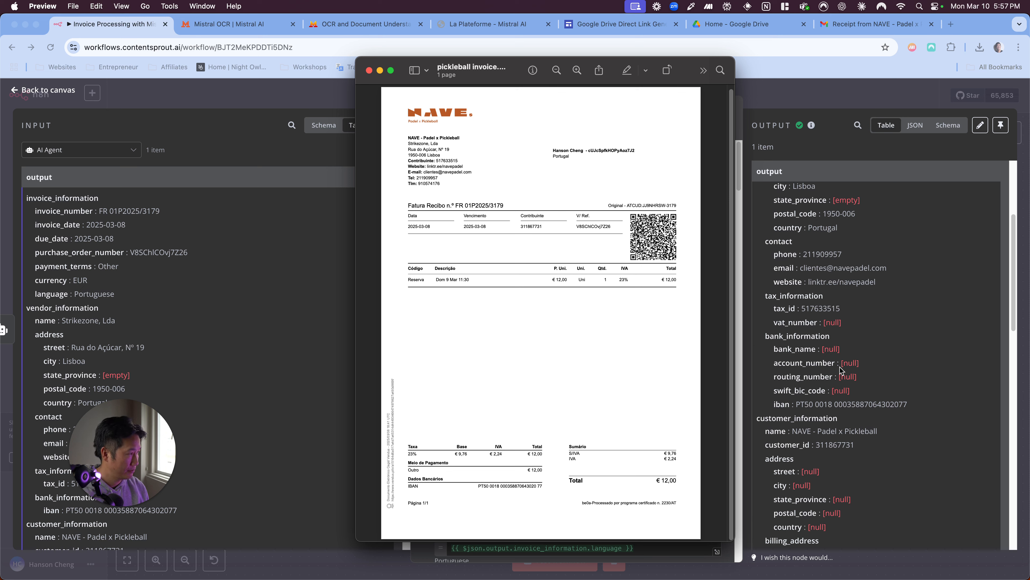
- Compare the vendor, bank and customer sections of the Edit Fields output with the details on the invoice PDF
{"action": "scroll", "coordinate": [841, 428], "scroll_direction": "down", "scroll_amount": 10}
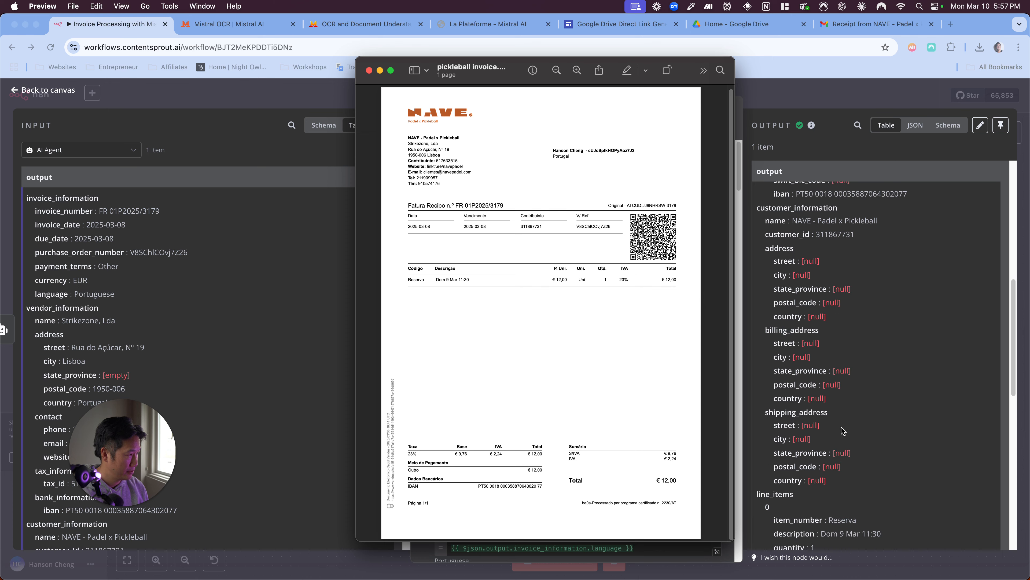
{"action": "scroll", "coordinate": [843, 427], "scroll_direction": "up", "scroll_amount": 15}
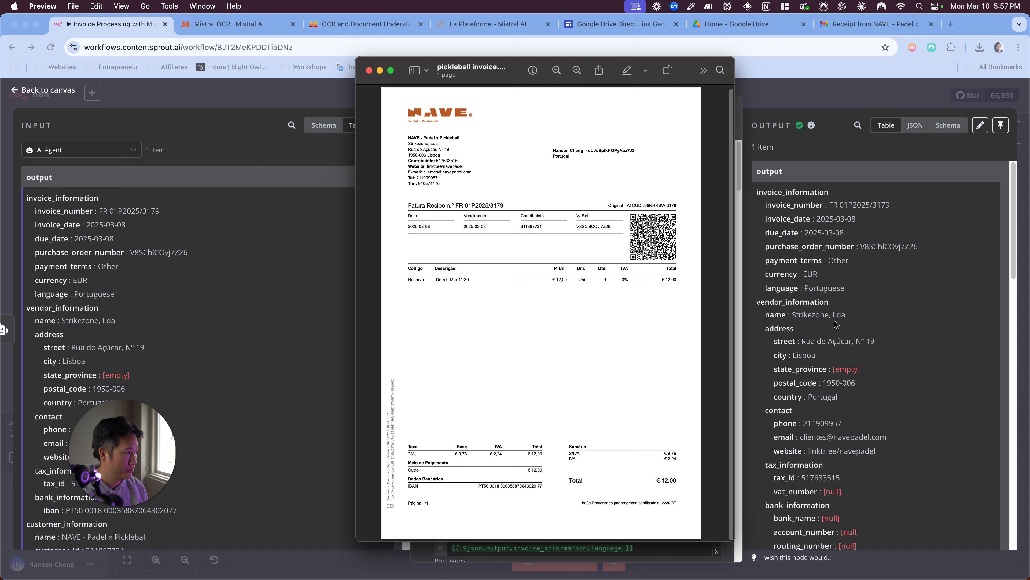
{"action": "scroll", "coordinate": [837, 357], "scroll_direction": "down", "scroll_amount": 3}
{"action": "scroll", "coordinate": [836, 388], "scroll_direction": "down", "scroll_amount": 10}
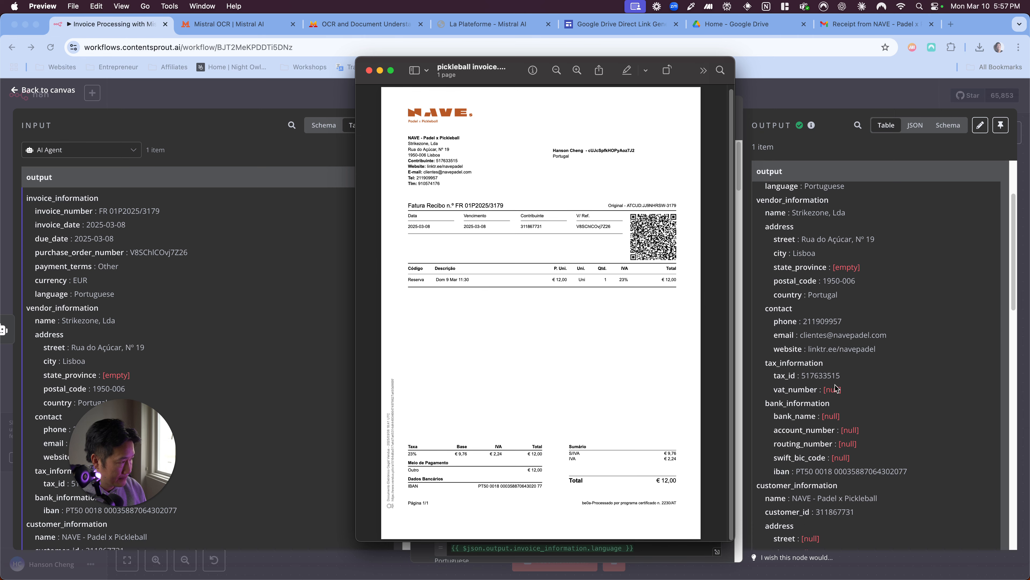
- Compare the output's line_items, summary and payment_information with the item row and totals on the invoice PDF
{"action": "scroll", "coordinate": [835, 389], "scroll_direction": "down", "scroll_amount": 5}
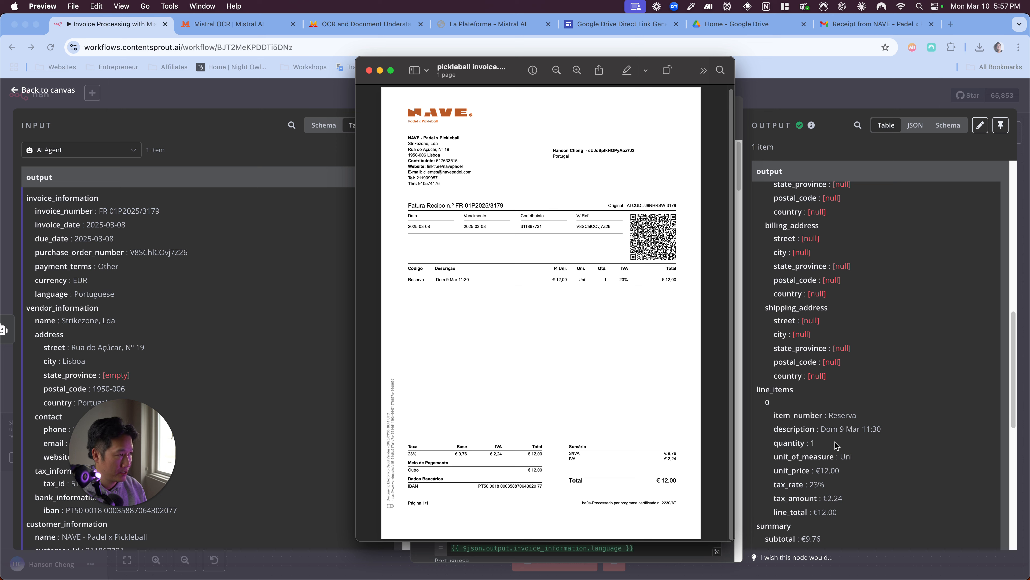
{"action": "scroll", "coordinate": [819, 452], "scroll_direction": "down", "scroll_amount": 1}
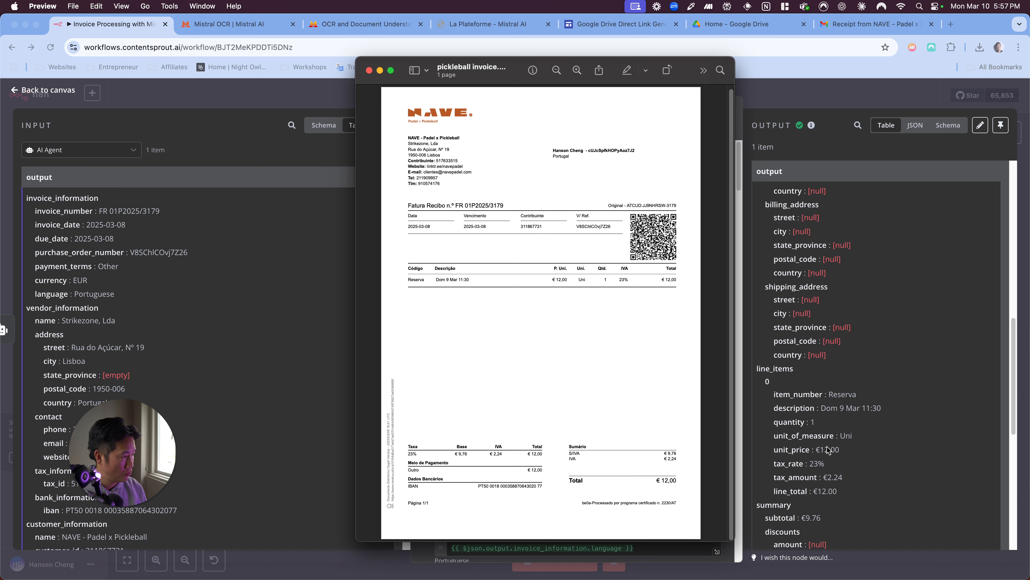
{"action": "scroll", "coordinate": [828, 449], "scroll_direction": "down", "scroll_amount": 1}
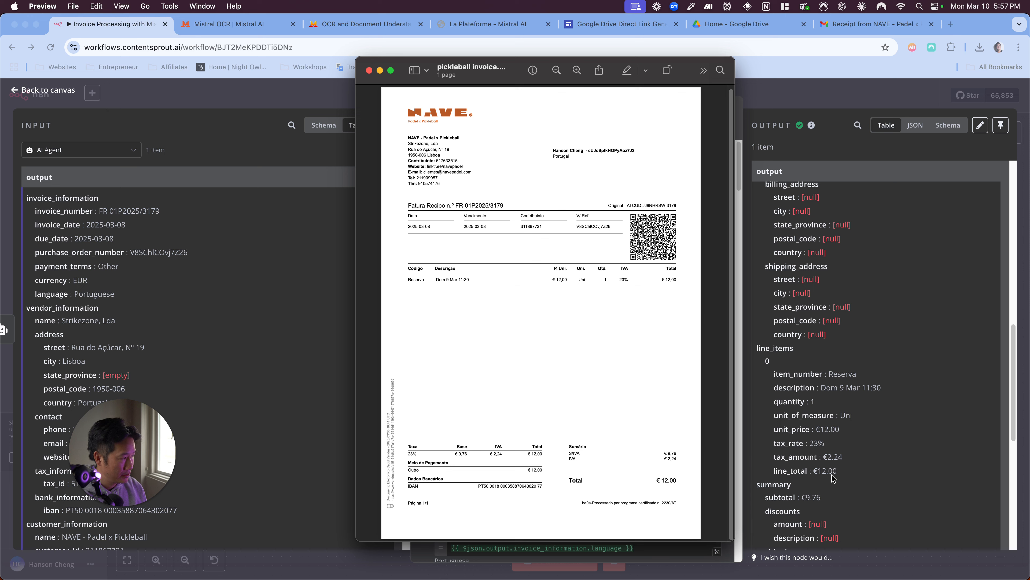
{"action": "scroll", "coordinate": [832, 476], "scroll_direction": "down", "scroll_amount": 8}
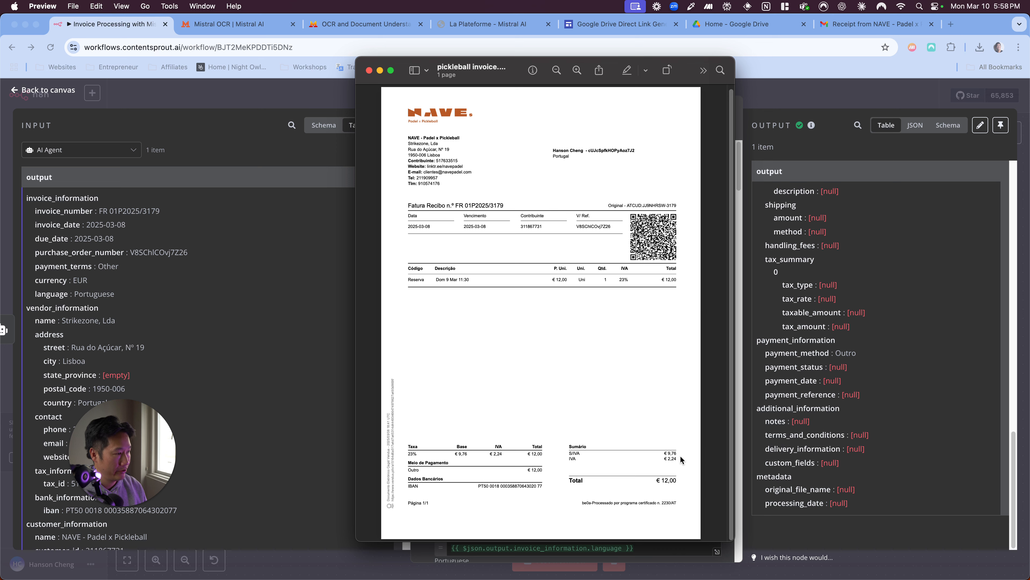
- Check the IBAN line of the PDF against the output, and close both the PDF and the Edit Fields node
{"action": "triple_click", "coordinate": [508, 487]}
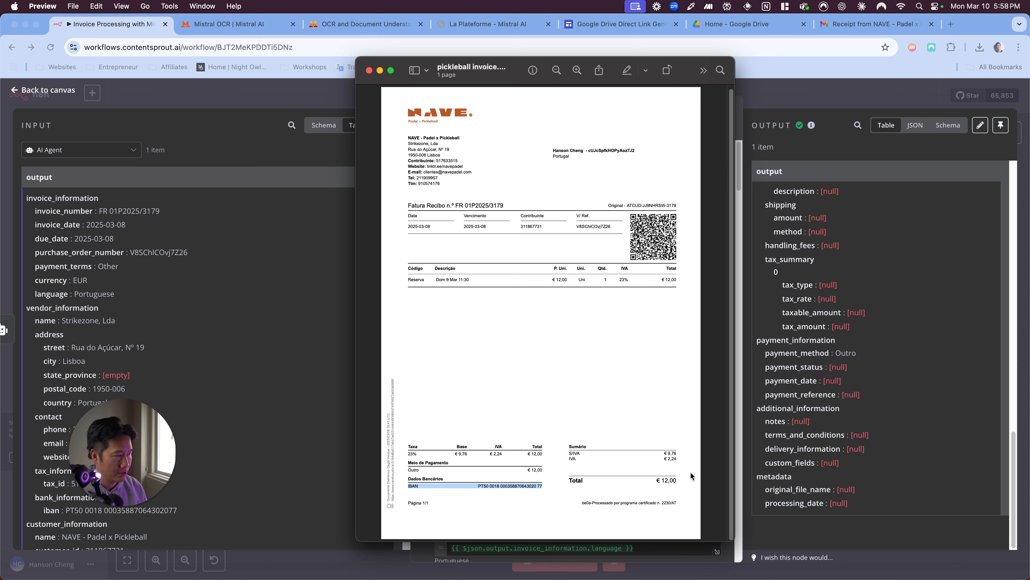
{"action": "scroll", "coordinate": [800, 436], "scroll_direction": "up", "scroll_amount": 10}
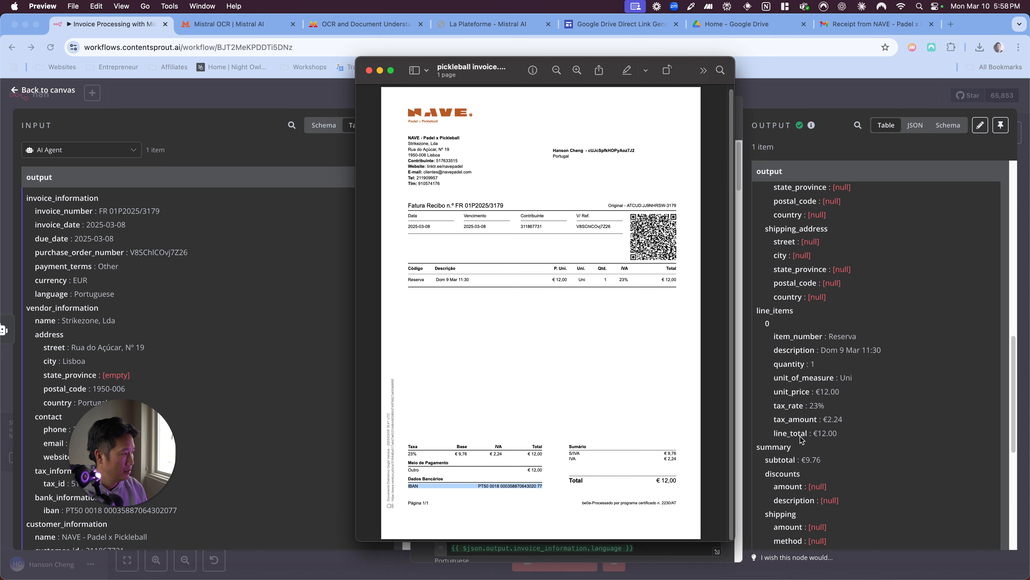
{"action": "scroll", "coordinate": [800, 437], "scroll_direction": "up", "scroll_amount": 5}
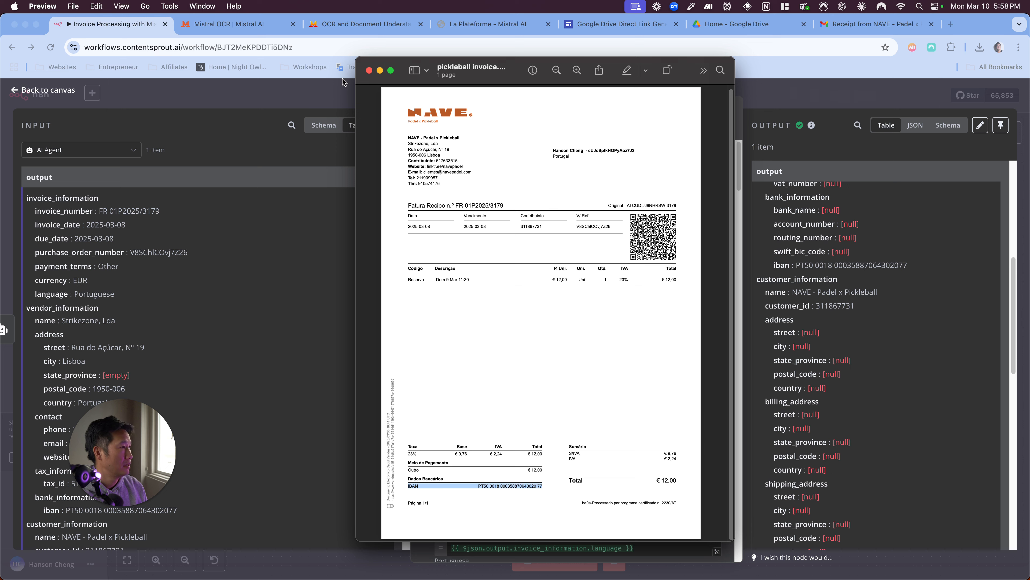
{"action": "left_click", "coordinate": [369, 71]}
{"action": "left_click", "coordinate": [784, 100]}
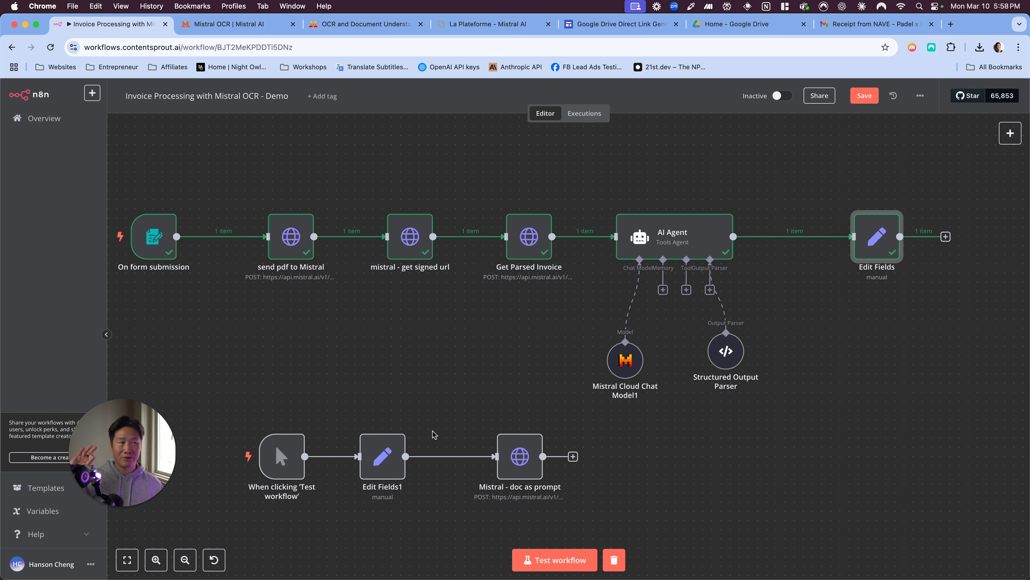
- Review the JSON request body of the Mistral - doc as prompt node in the expanded expression editor, and return to the canvas
{"action": "double_click", "coordinate": [506, 453]}
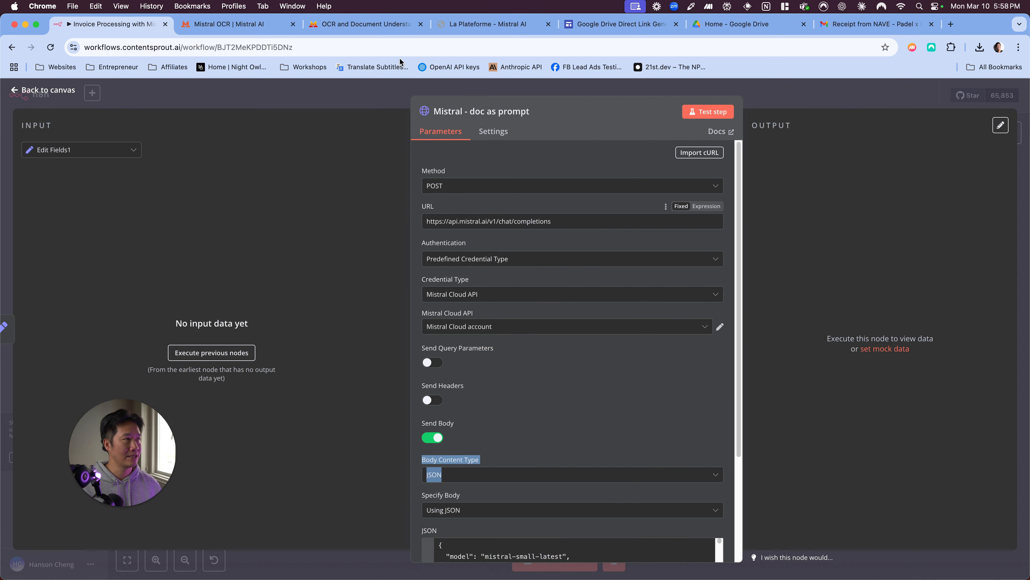
{"action": "scroll", "coordinate": [521, 357], "scroll_direction": "down", "scroll_amount": 3}
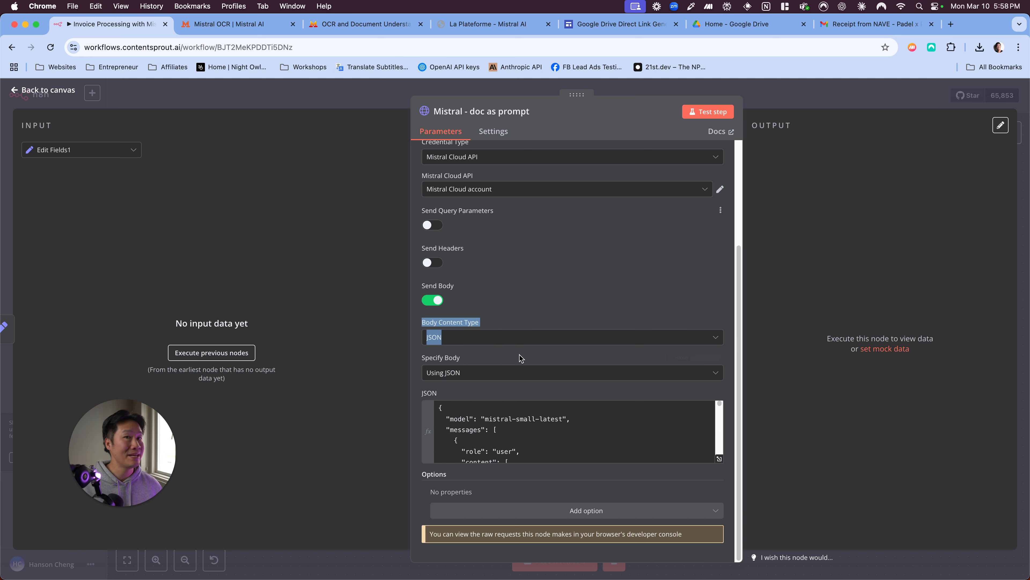
{"action": "scroll", "coordinate": [542, 428], "scroll_direction": "down", "scroll_amount": 5}
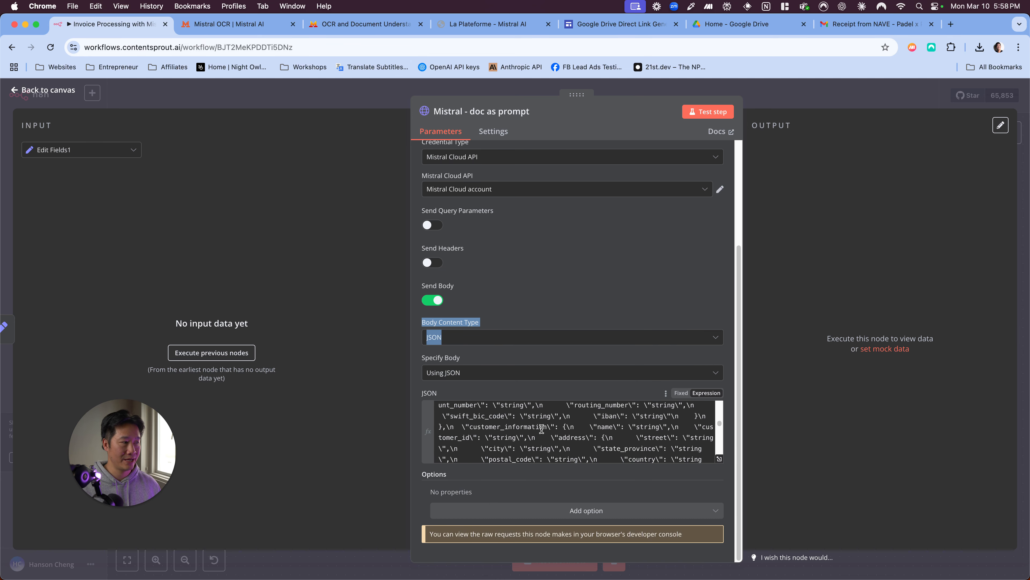
{"action": "left_click", "coordinate": [719, 459]}
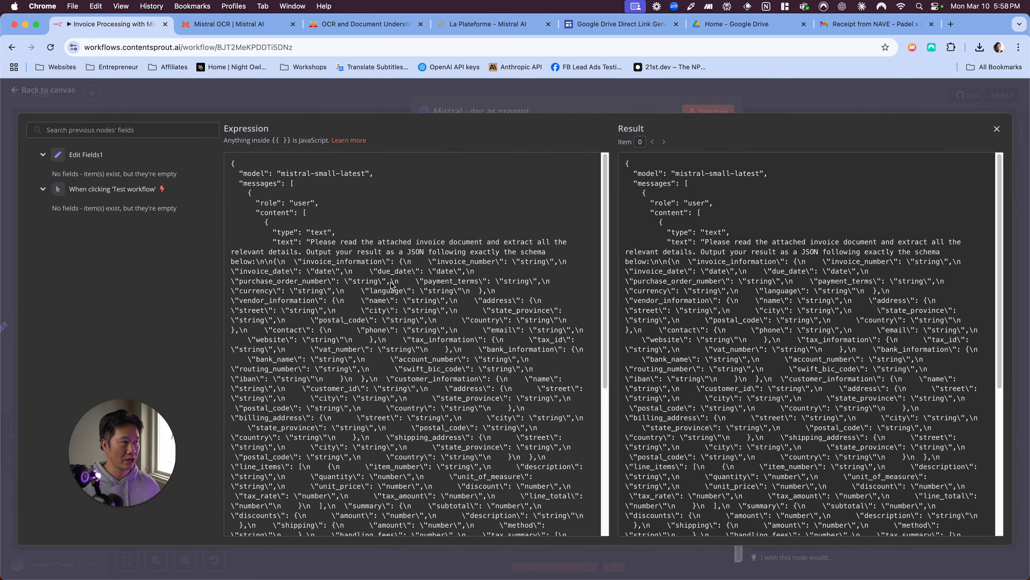
{"action": "scroll", "coordinate": [392, 285], "scroll_direction": "down", "scroll_amount": 10}
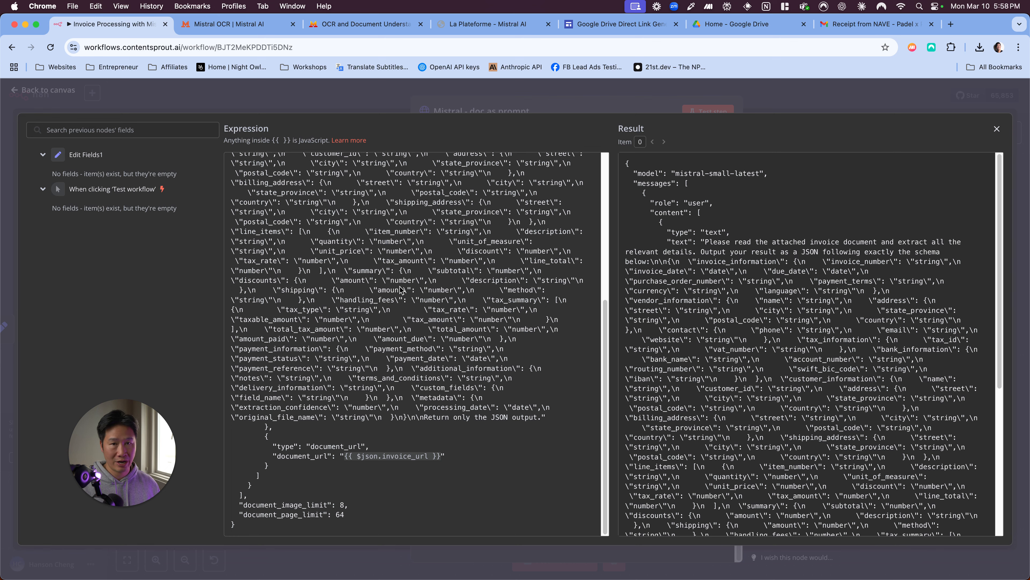
{"action": "scroll", "coordinate": [400, 289], "scroll_direction": "up", "scroll_amount": 10}
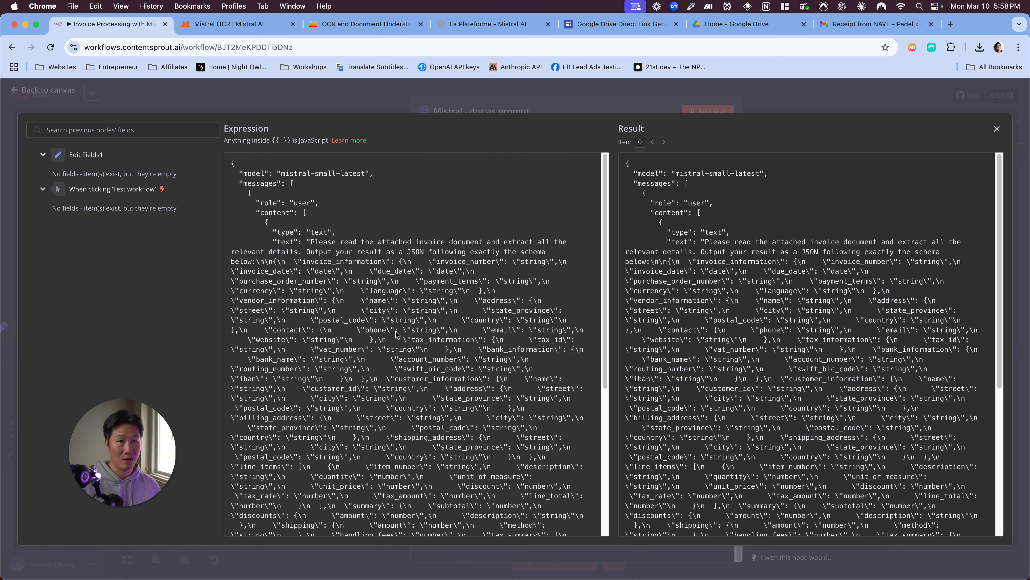
{"action": "scroll", "coordinate": [397, 334], "scroll_direction": "down", "scroll_amount": 10}
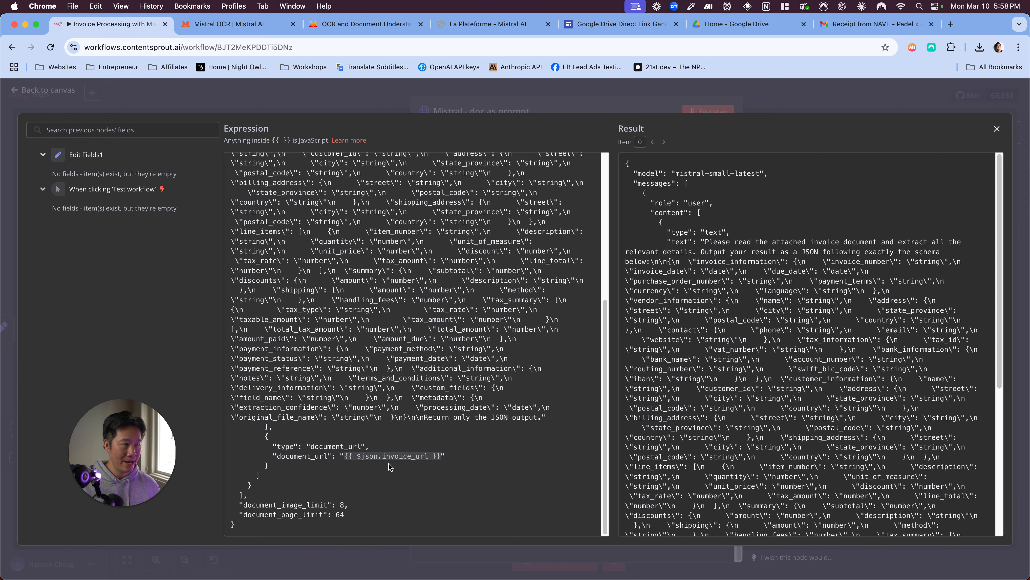
{"action": "left_click", "coordinate": [370, 99]}
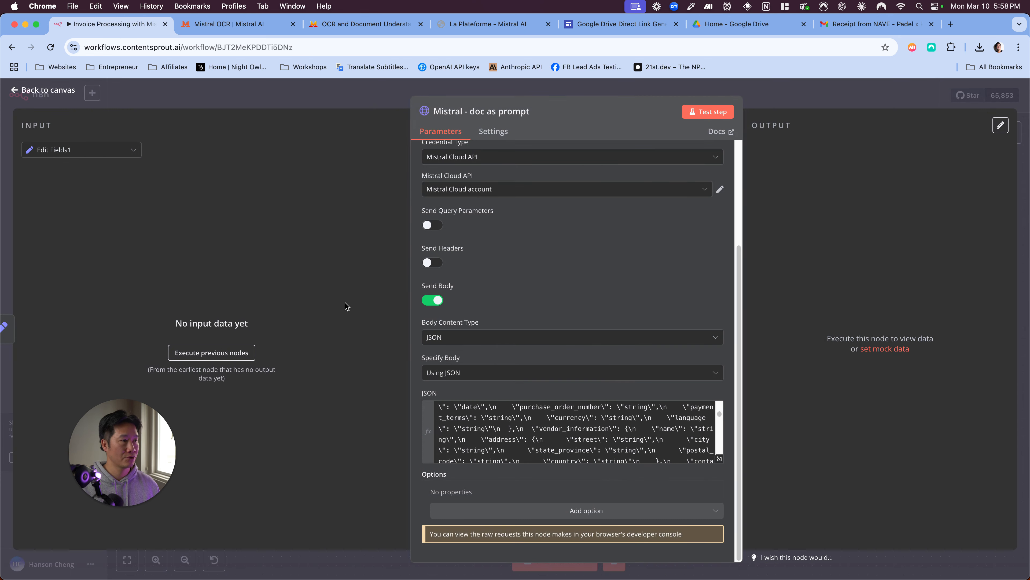
{"action": "left_click", "coordinate": [306, 96]}
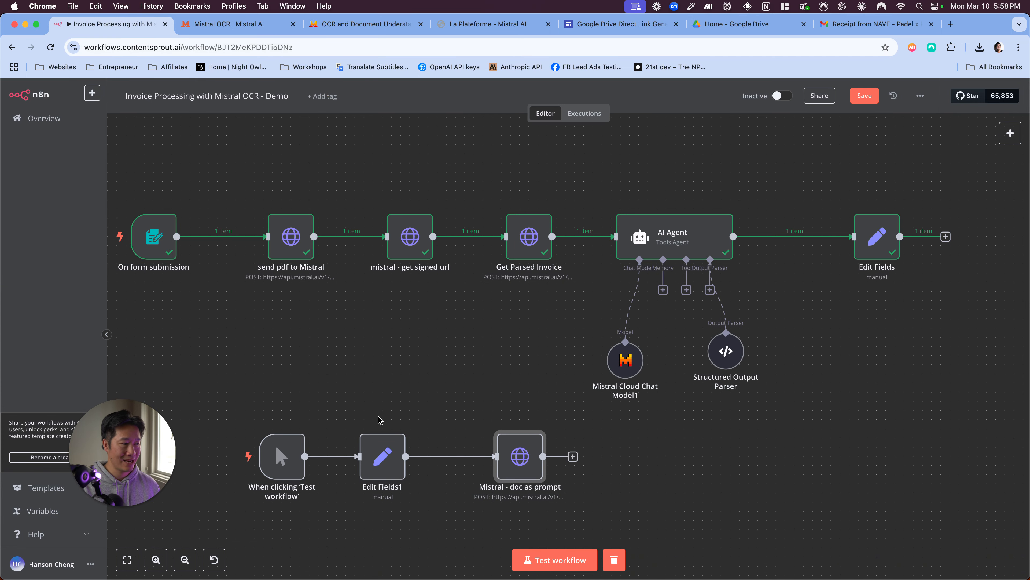
- Inspect the invoice_url field in the Edit Fields1 node, and preview the Invoice.pdf attachment of the NAVE receipt in Gmail
{"action": "double_click", "coordinate": [385, 448]}
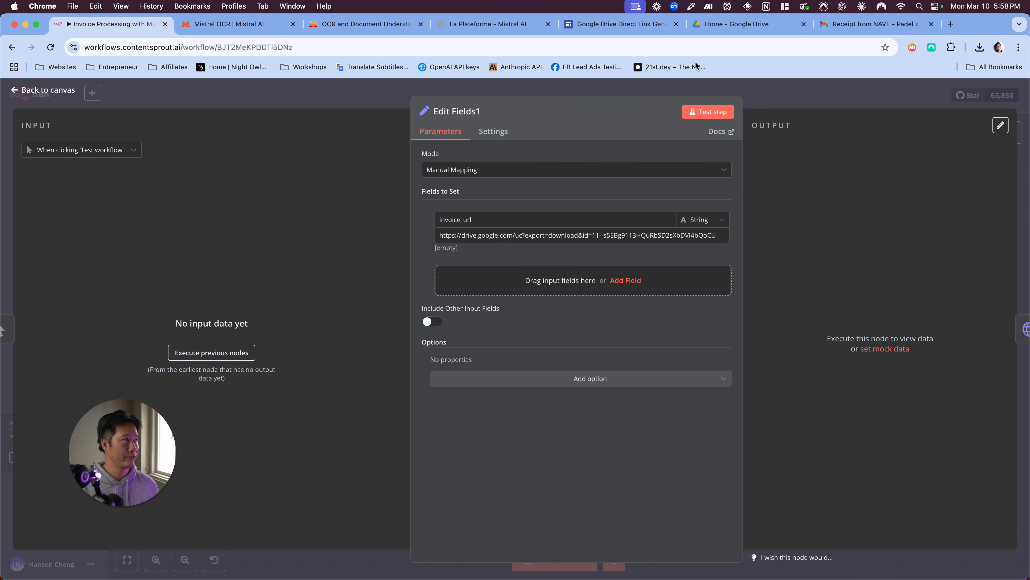
{"action": "left_click", "coordinate": [851, 24]}
{"action": "left_click", "coordinate": [239, 346]}
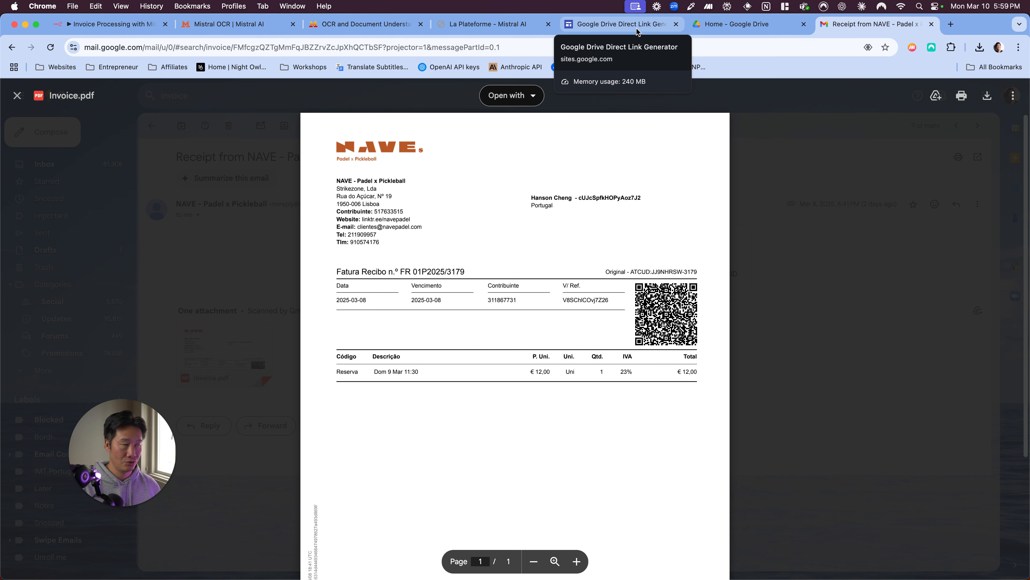
- Switch to the Google Drive Direct Link Generator and examine the full output link, selecting the whole direct download URL
{"action": "left_click", "coordinate": [620, 23]}
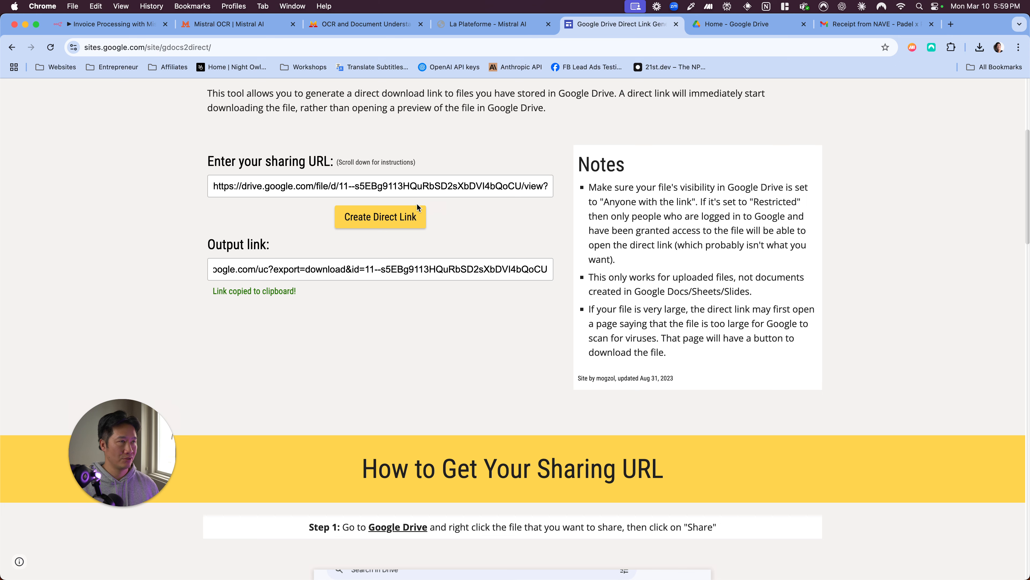
{"action": "scroll", "coordinate": [406, 209], "scroll_direction": "up", "scroll_amount": 5}
{"action": "scroll", "coordinate": [290, 246], "scroll_direction": "down", "scroll_amount": 5}
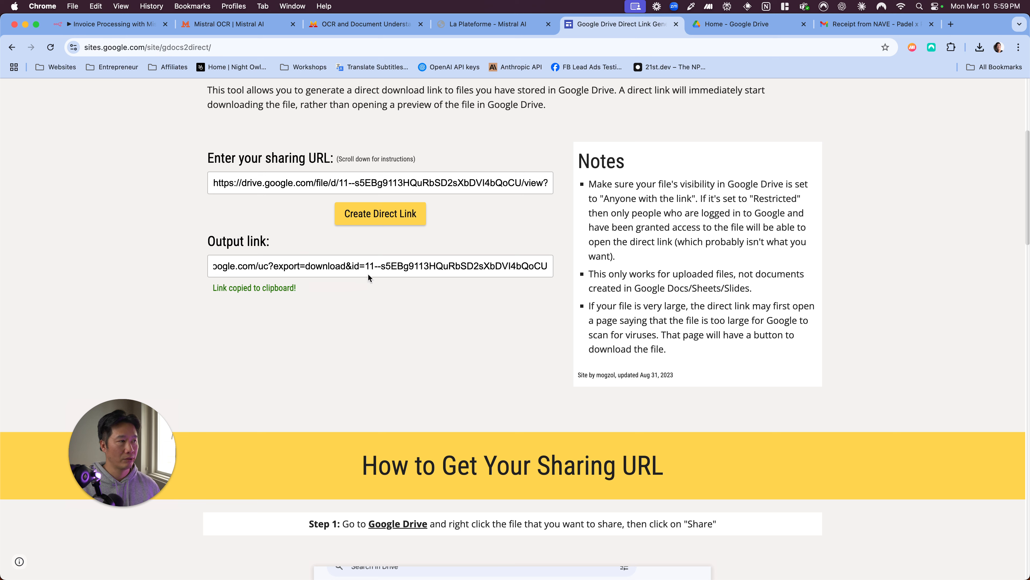
{"action": "left_click", "coordinate": [380, 270]}
{"action": "left_click", "coordinate": [320, 273]}
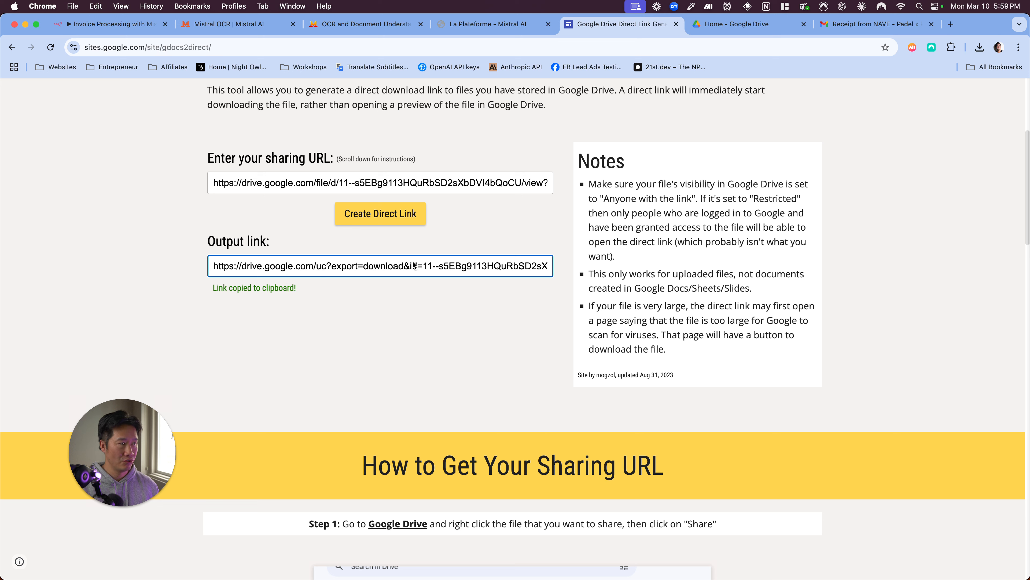
{"action": "left_click", "coordinate": [425, 269]}
{"action": "left_click", "coordinate": [424, 269]}
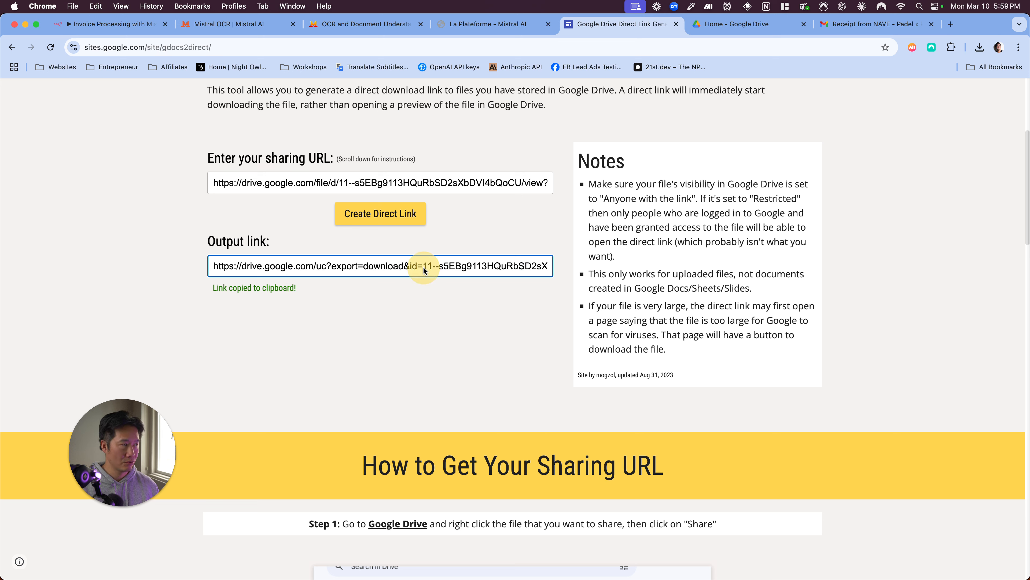
{"action": "left_click", "coordinate": [422, 267]}
{"action": "scroll", "coordinate": [490, 266], "scroll_direction": "right", "scroll_amount": 3}
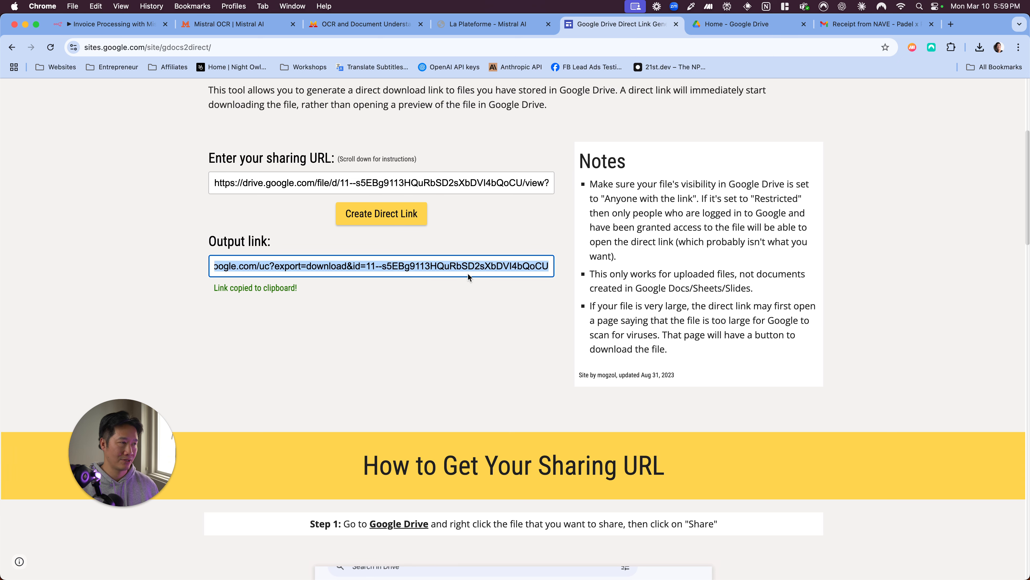
- Return to the n8n workflow and run the Edit Fields1 node, followed by the Mistral - doc as prompt node
{"action": "scroll", "coordinate": [345, 270], "scroll_direction": "left", "scroll_amount": 3}
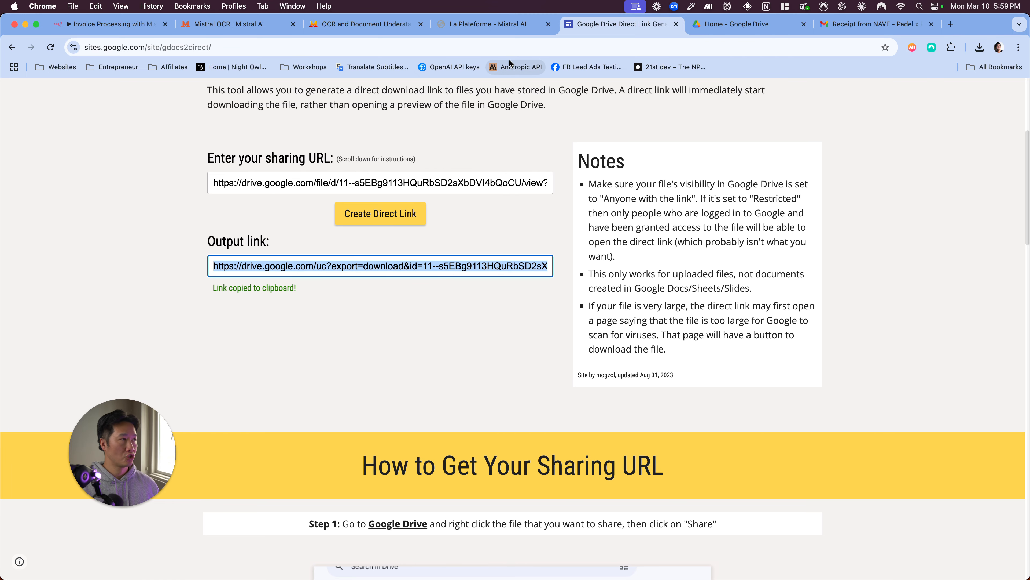
{"action": "left_click", "coordinate": [132, 30]}
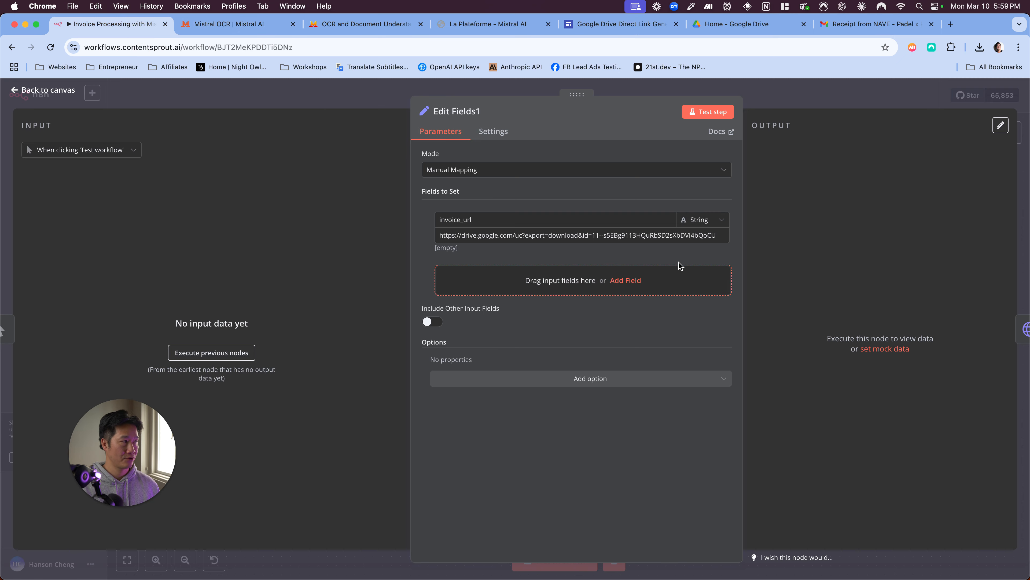
{"action": "left_click", "coordinate": [301, 98]}
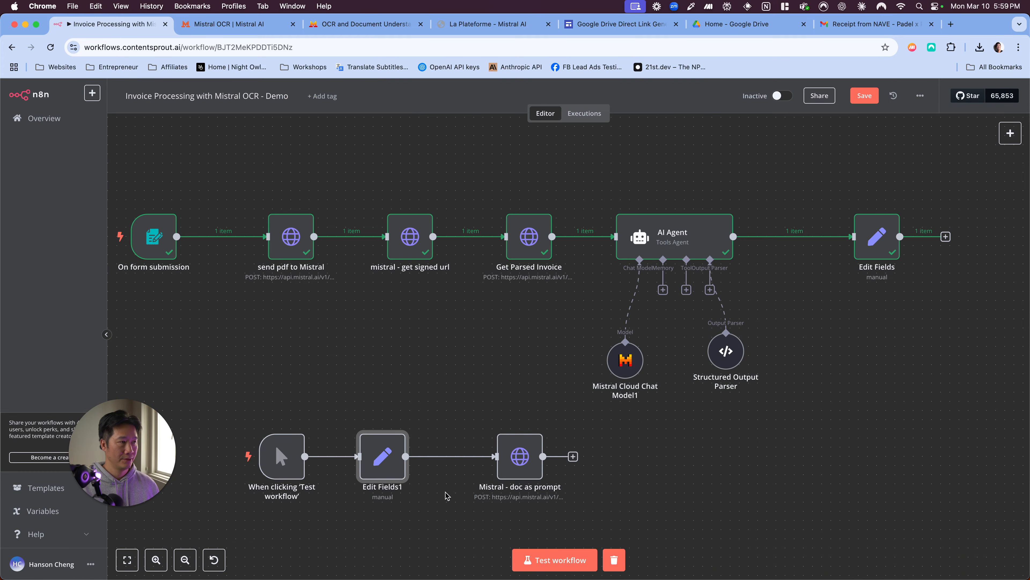
{"action": "double_click", "coordinate": [383, 469]}
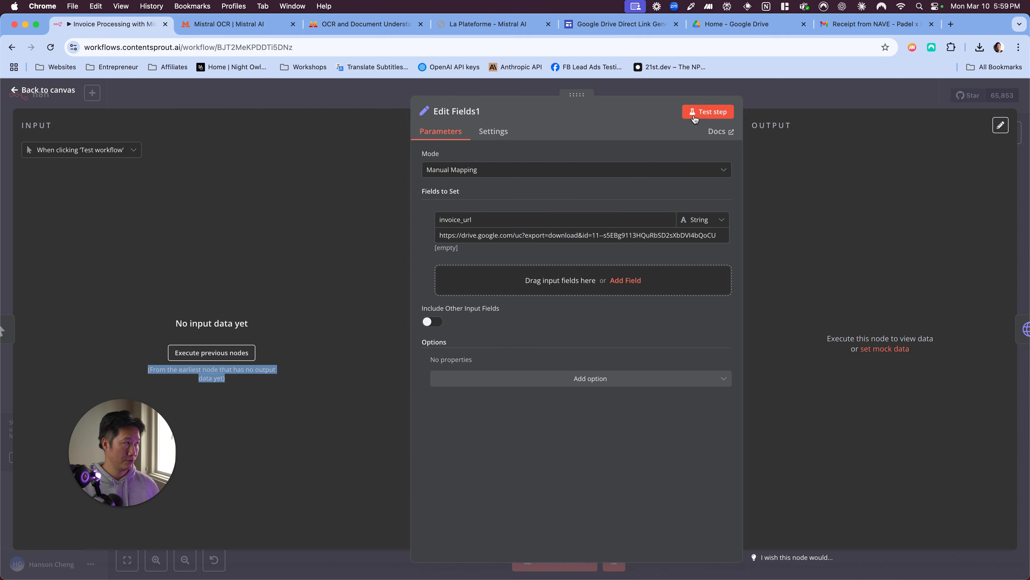
{"action": "left_click", "coordinate": [704, 112]}
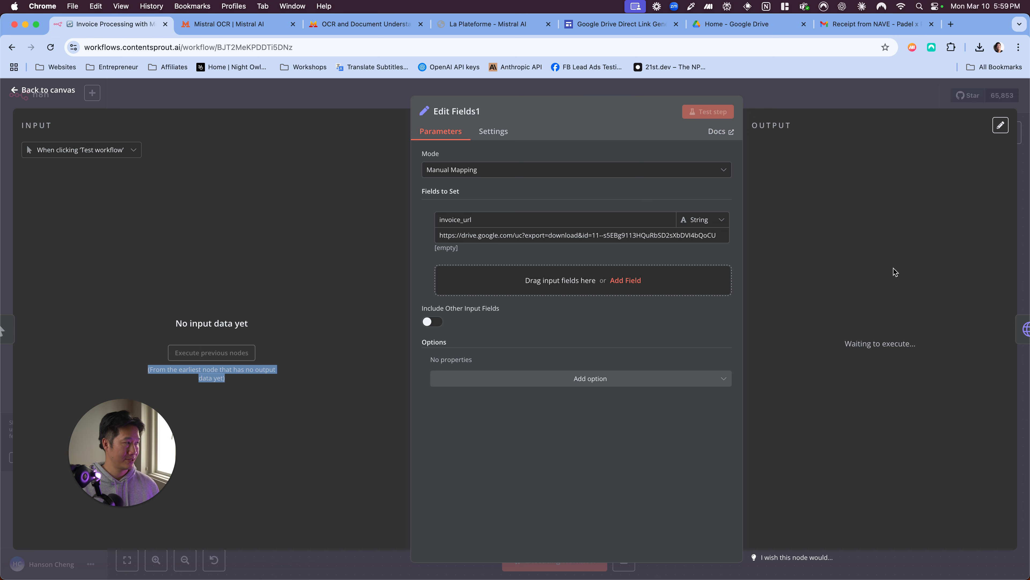
{"action": "left_click", "coordinate": [820, 91]}
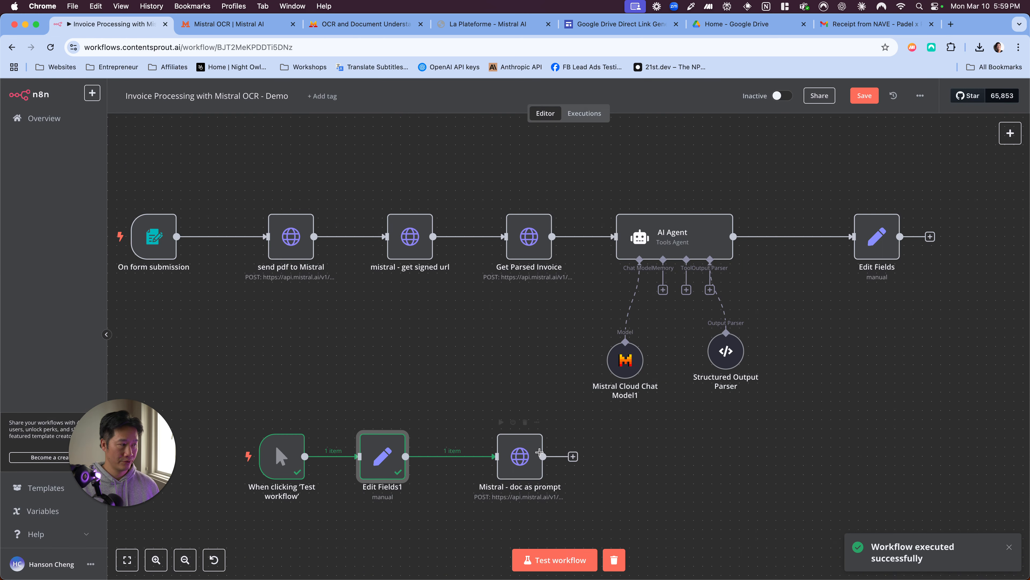
{"action": "left_click", "coordinate": [525, 454]}
{"action": "left_click", "coordinate": [501, 423]}
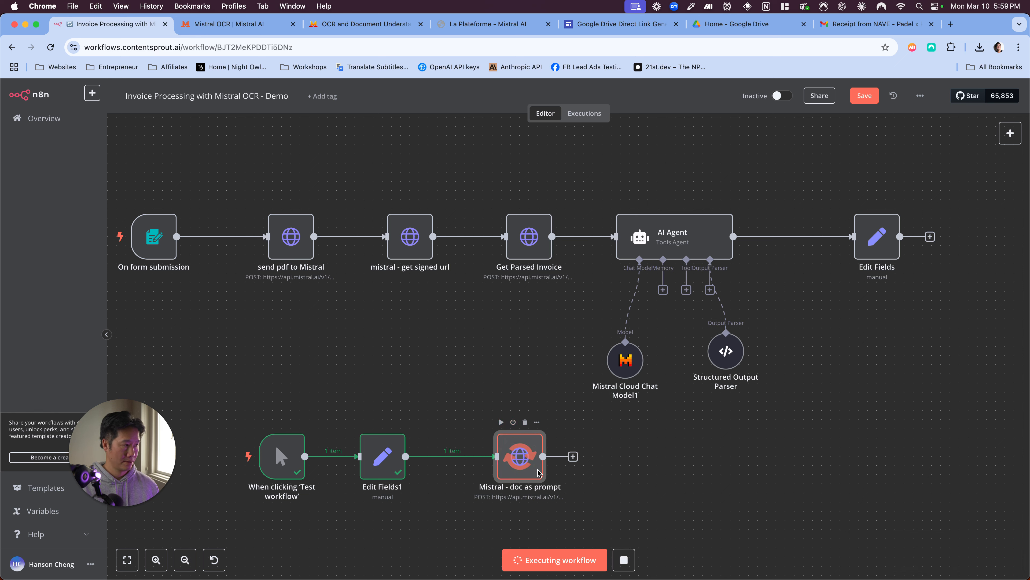
- Examine the Mistral - doc as prompt output in a widened output pane, reading the extracted invoice content in the choices column
{"action": "double_click", "coordinate": [526, 466]}
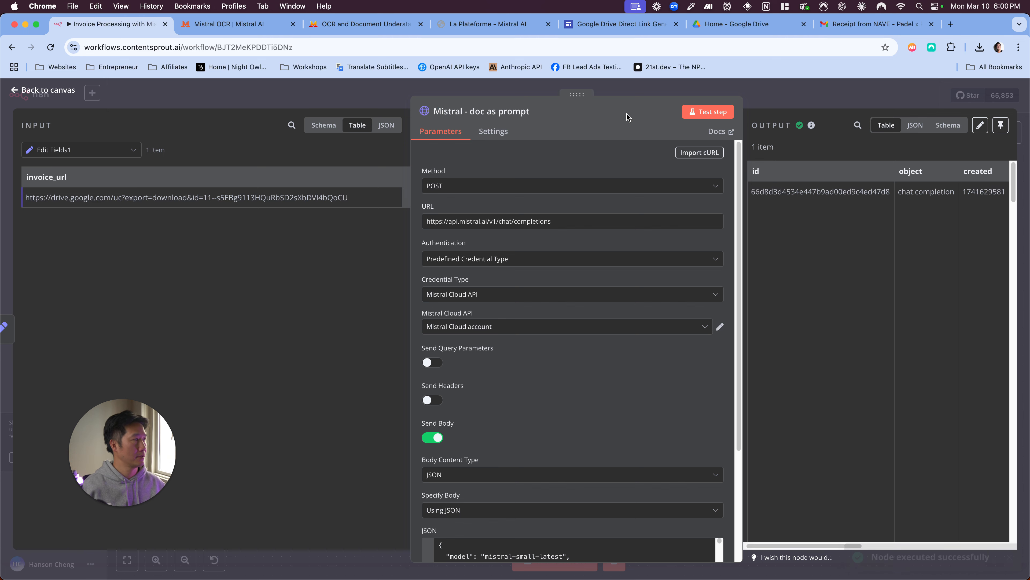
{"action": "left_click_drag", "start_coordinate": [571, 95], "coordinate": [258, 96]}
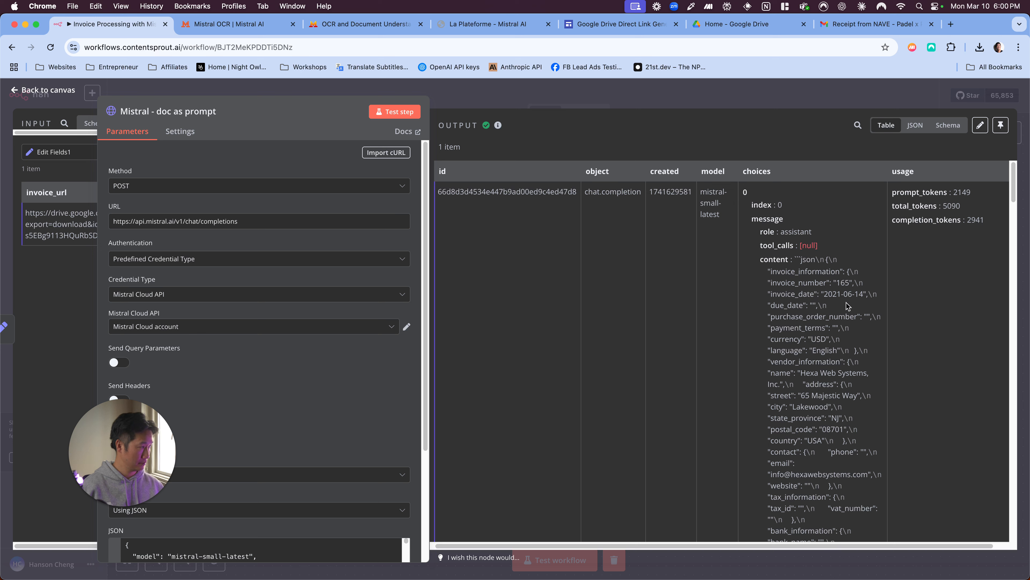
{"action": "scroll", "coordinate": [849, 307], "scroll_direction": "down", "scroll_amount": 1}
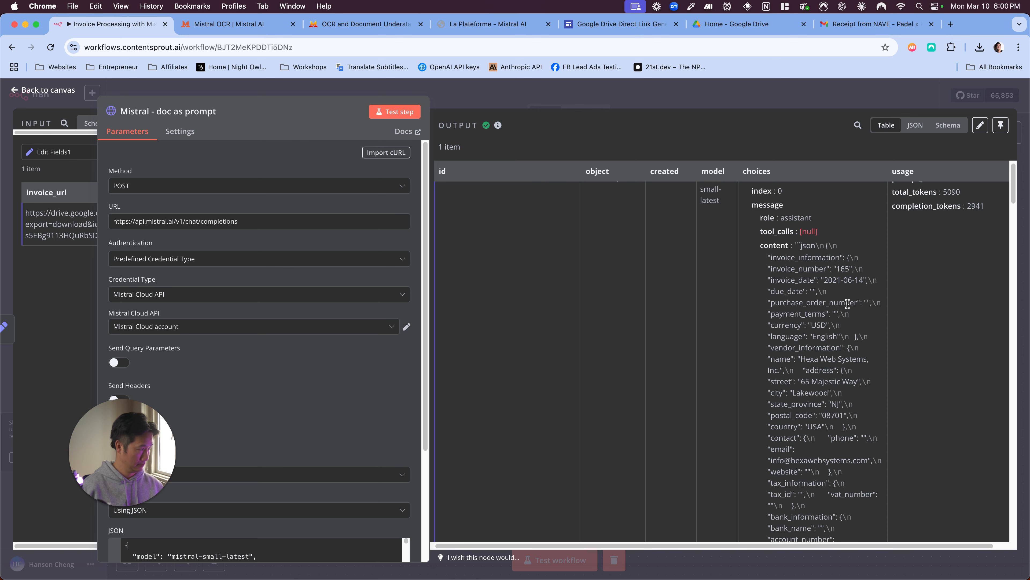
{"action": "scroll", "coordinate": [848, 304], "scroll_direction": "up", "scroll_amount": 1}
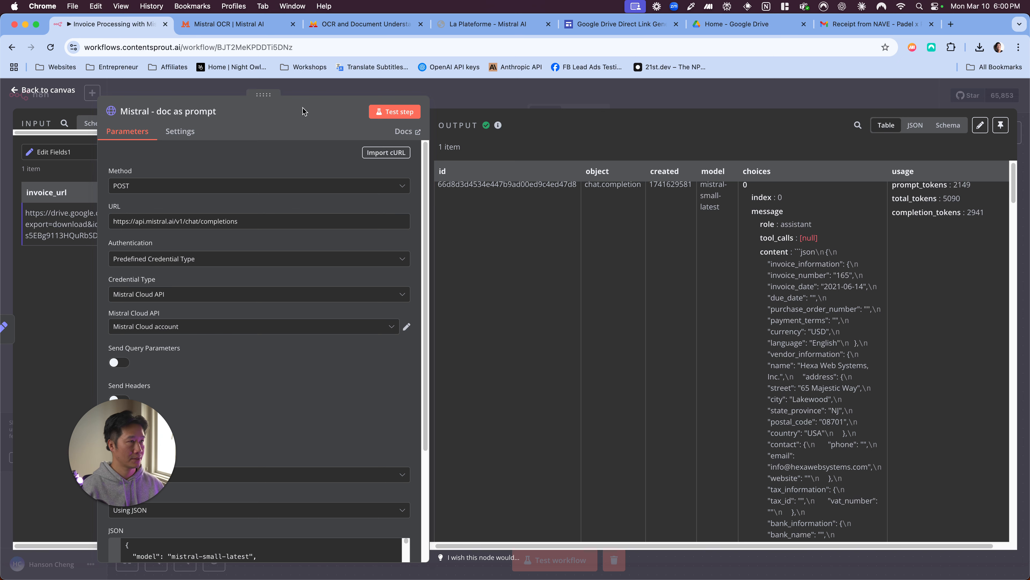
{"action": "left_click_drag", "start_coordinate": [247, 94], "coordinate": [424, 89]}
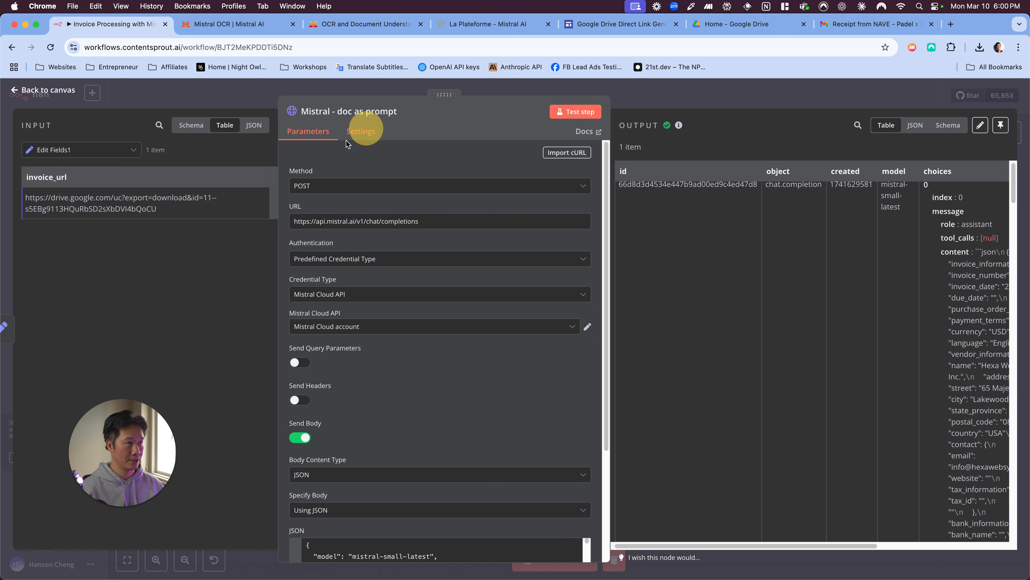
- Switch to Google Drive and copy the sharing link of pickleball invoice.pdf
{"action": "left_click", "coordinate": [629, 28]}
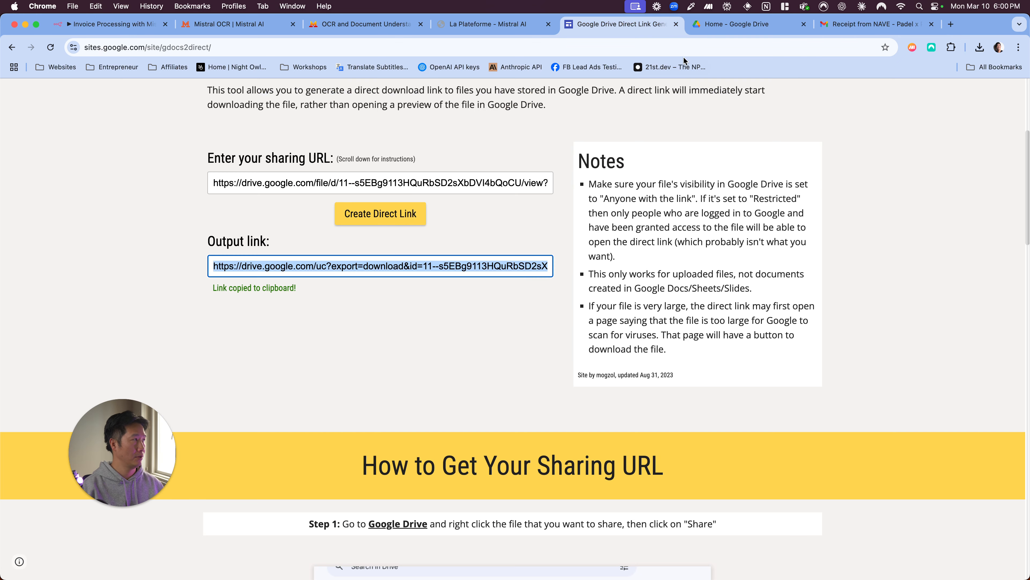
{"action": "left_click", "coordinate": [731, 28]}
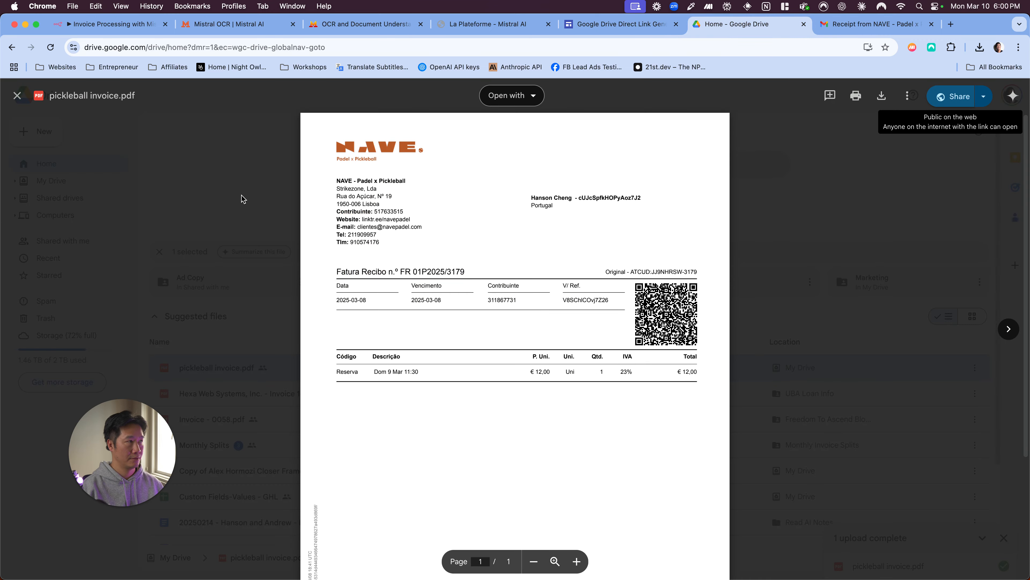
{"action": "left_click", "coordinate": [954, 96]}
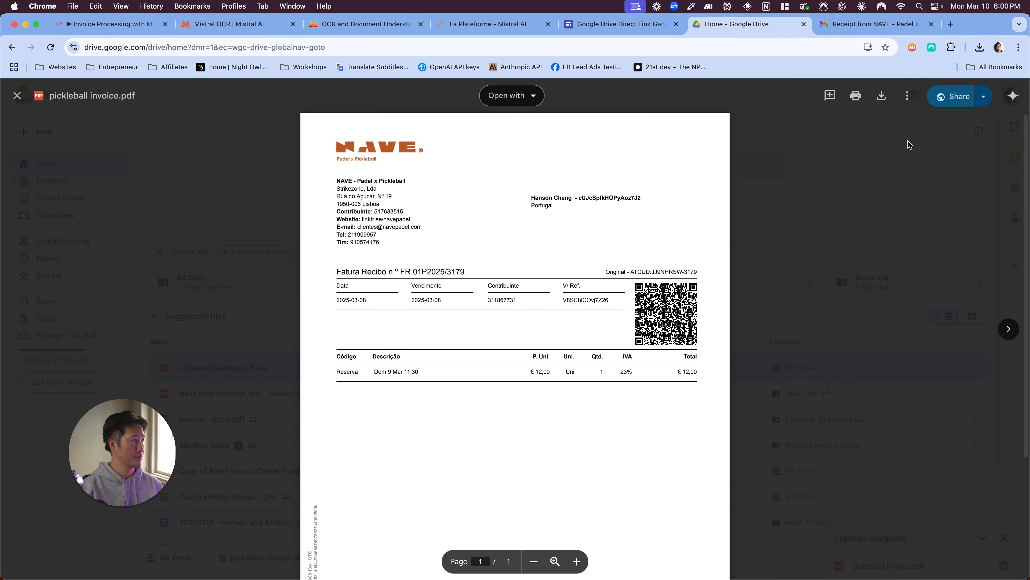
{"action": "left_click", "coordinate": [429, 418]}
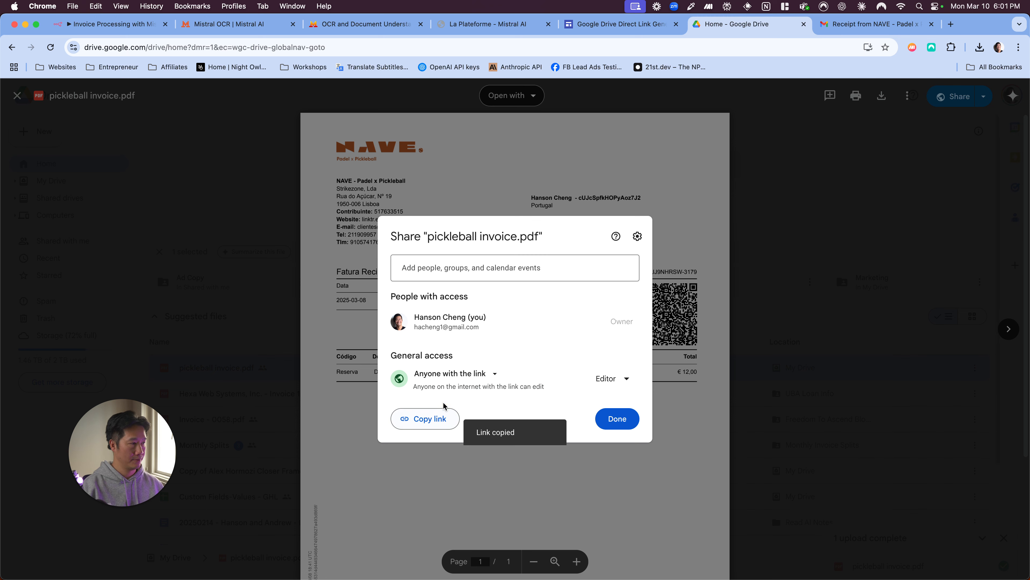
- Convert the copied sharing link of pickleball invoice.pdf into a direct download link in the Google Drive Direct Link Generator
{"action": "left_click", "coordinate": [608, 25]}
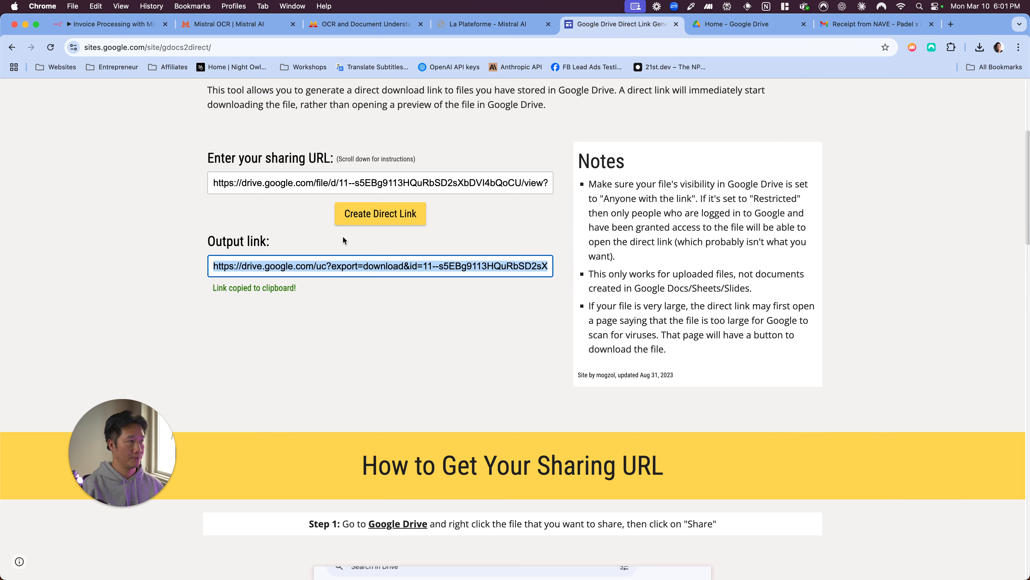
{"action": "triple_click", "coordinate": [347, 188]}
{"action": "key", "text": "super+v"}
{"action": "left_click", "coordinate": [375, 214]}
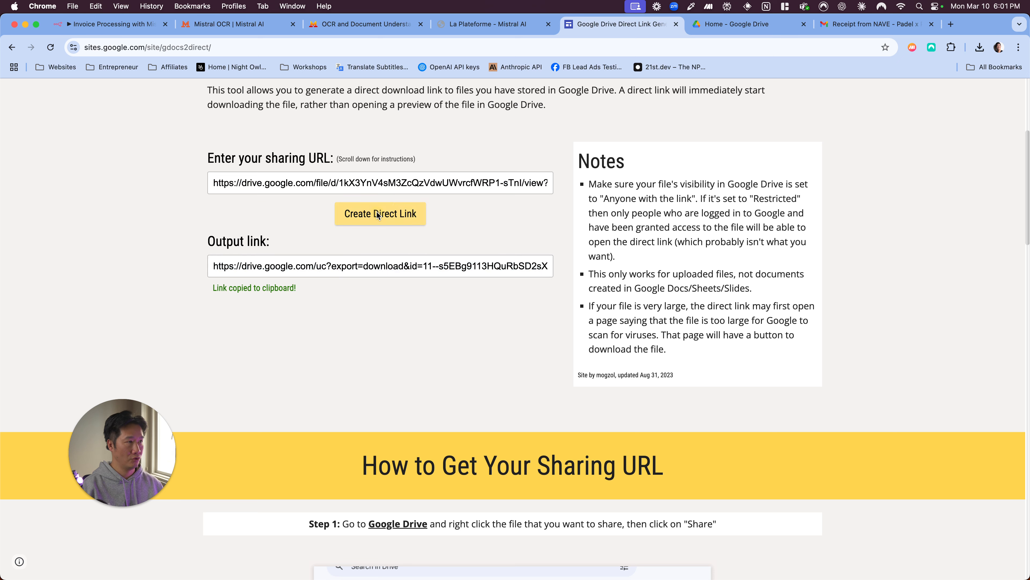
{"action": "left_click", "coordinate": [356, 269]}
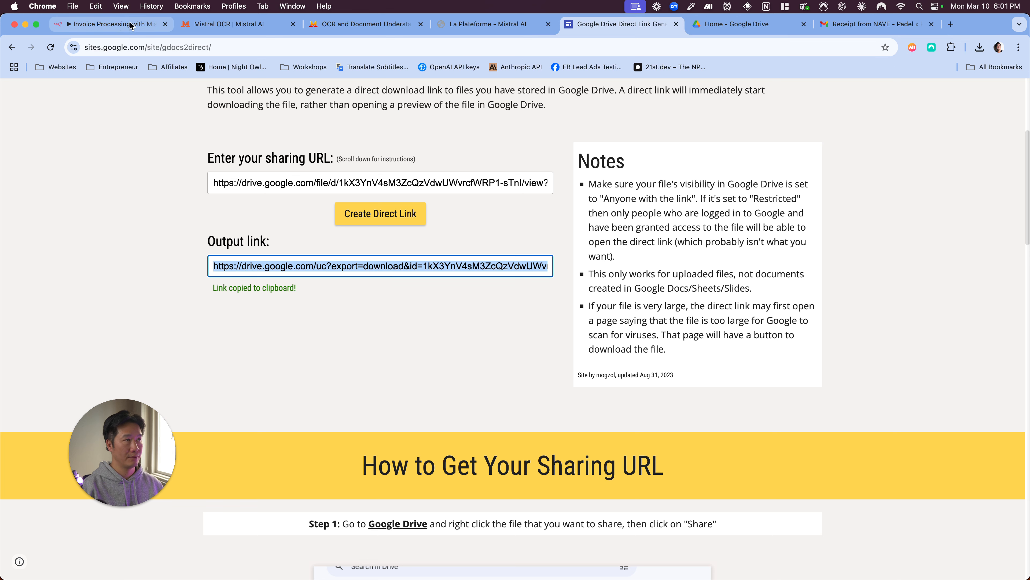
- Back in n8n, replace the invoice_url value in Edit Fields1 with the new direct download link and test the node
{"action": "left_click", "coordinate": [115, 25]}
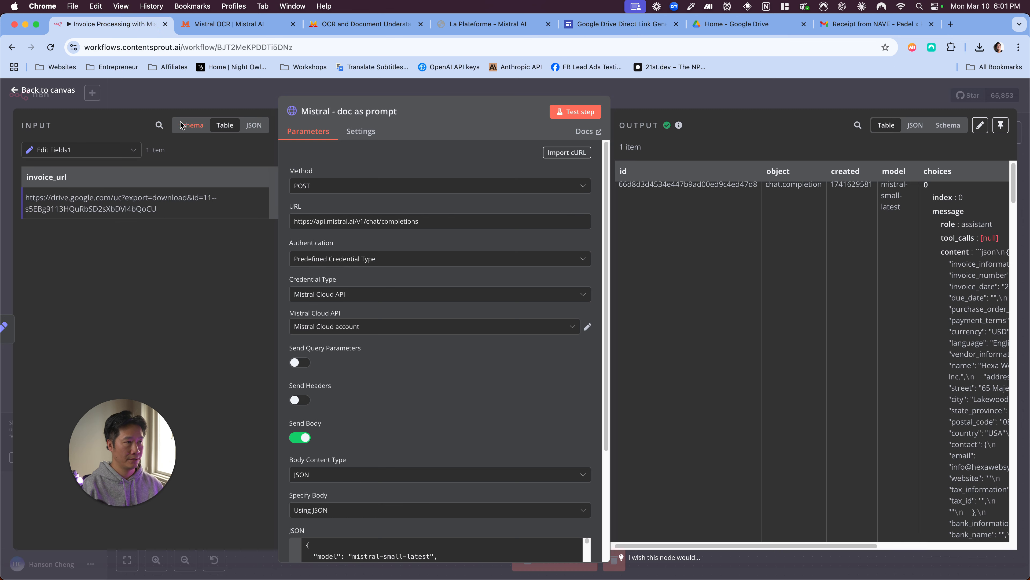
{"action": "left_click", "coordinate": [192, 106]}
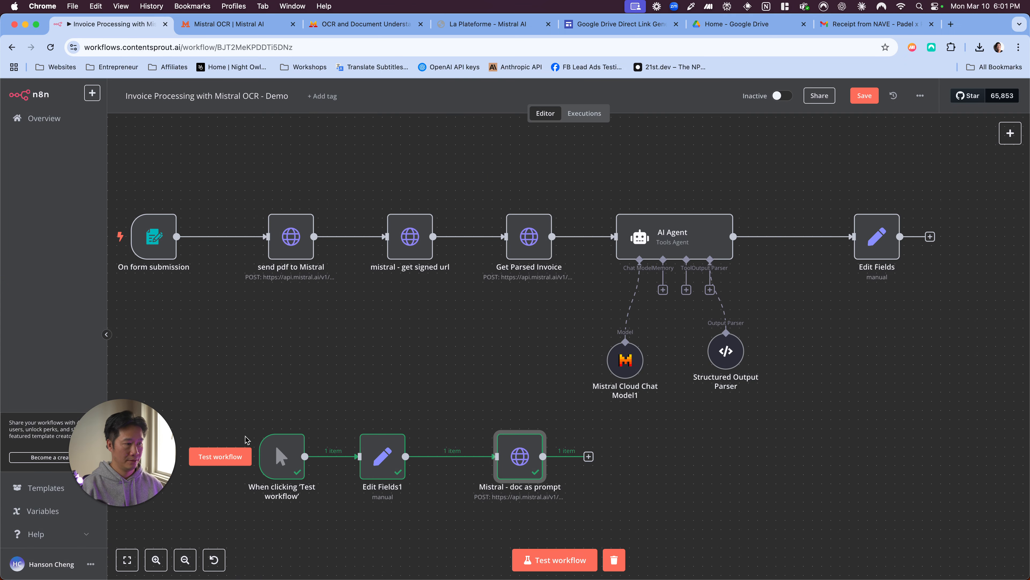
{"action": "double_click", "coordinate": [368, 455]}
{"action": "left_click", "coordinate": [373, 236]}
{"action": "key", "text": "super+a"}
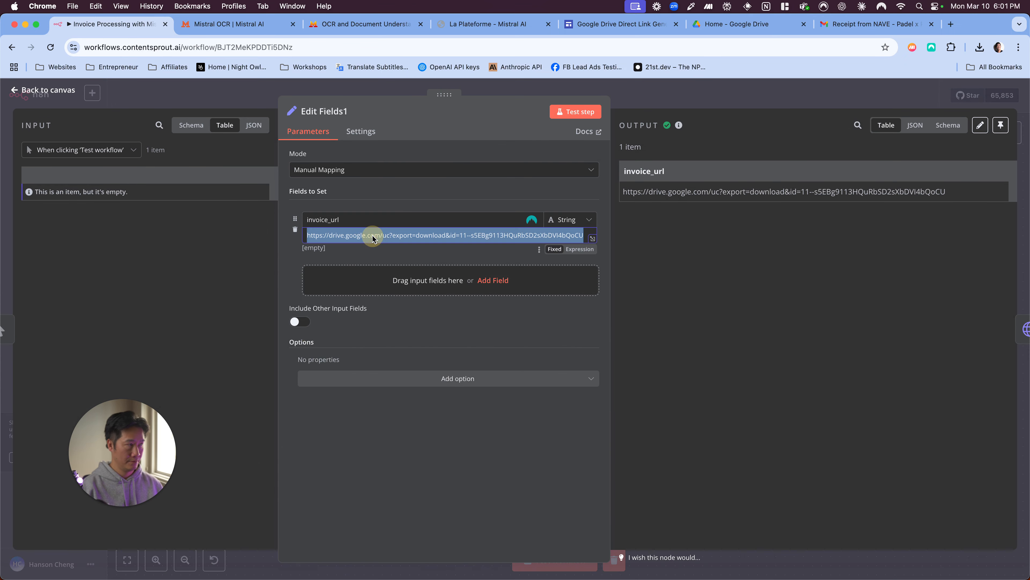
{"action": "key", "text": "super+v"}
{"action": "left_click", "coordinate": [580, 112]}
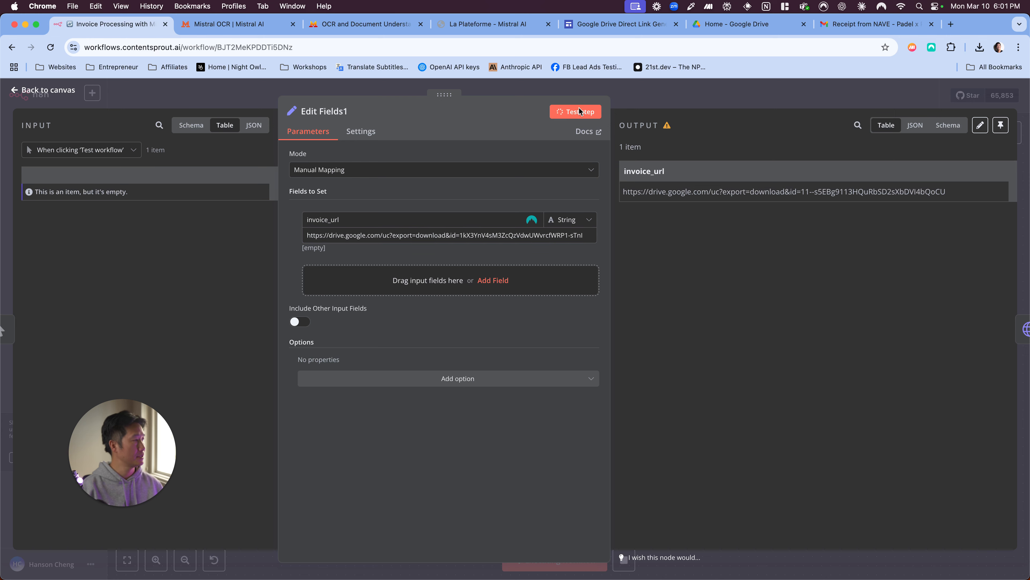
{"action": "left_click", "coordinate": [697, 97]}
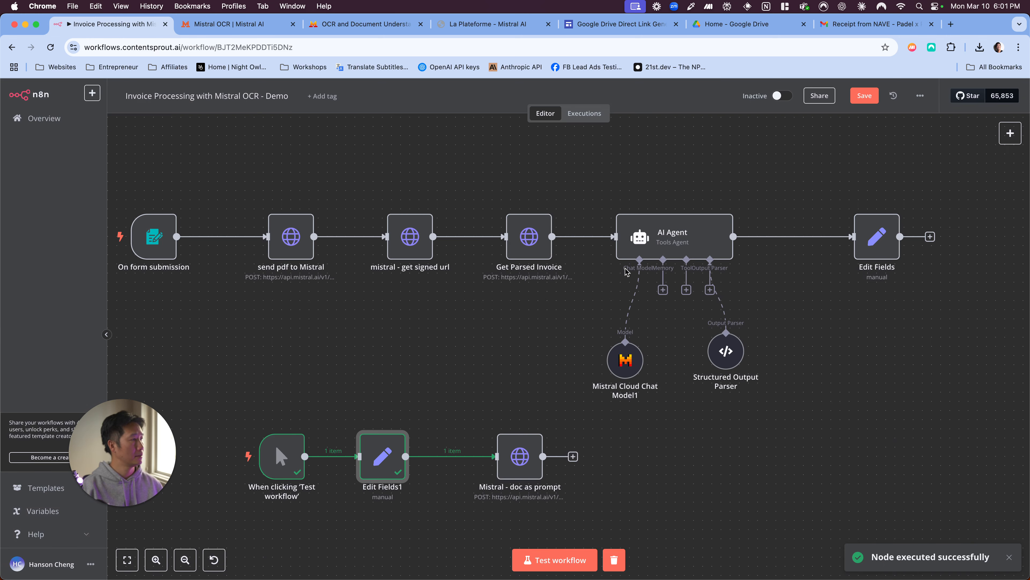
- Run the Mistral - doc as prompt node with the new invoice, check its output, and return to the canvas
{"action": "left_click", "coordinate": [521, 439]}
{"action": "left_click", "coordinate": [502, 423]}
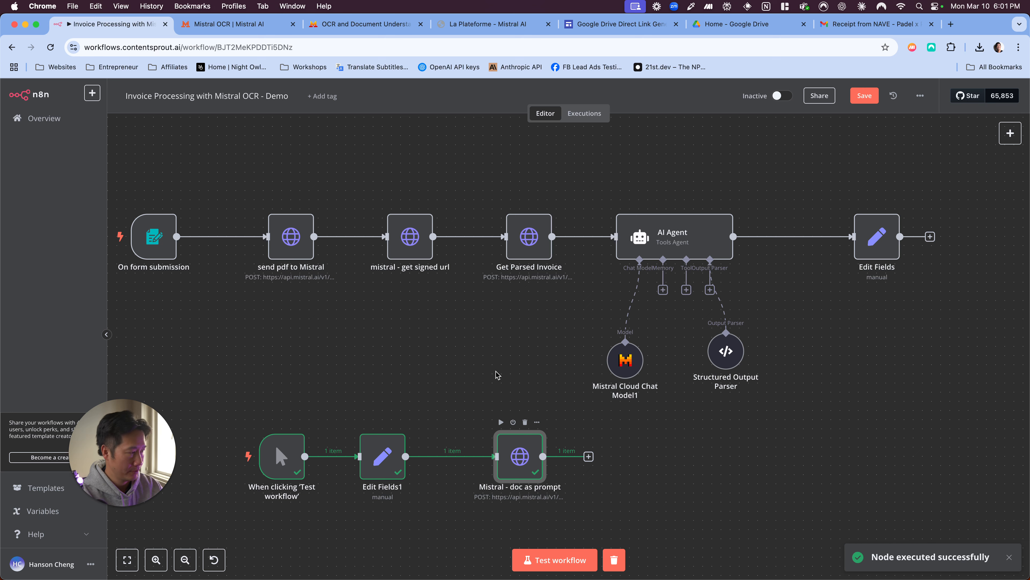
{"action": "double_click", "coordinate": [519, 443]}
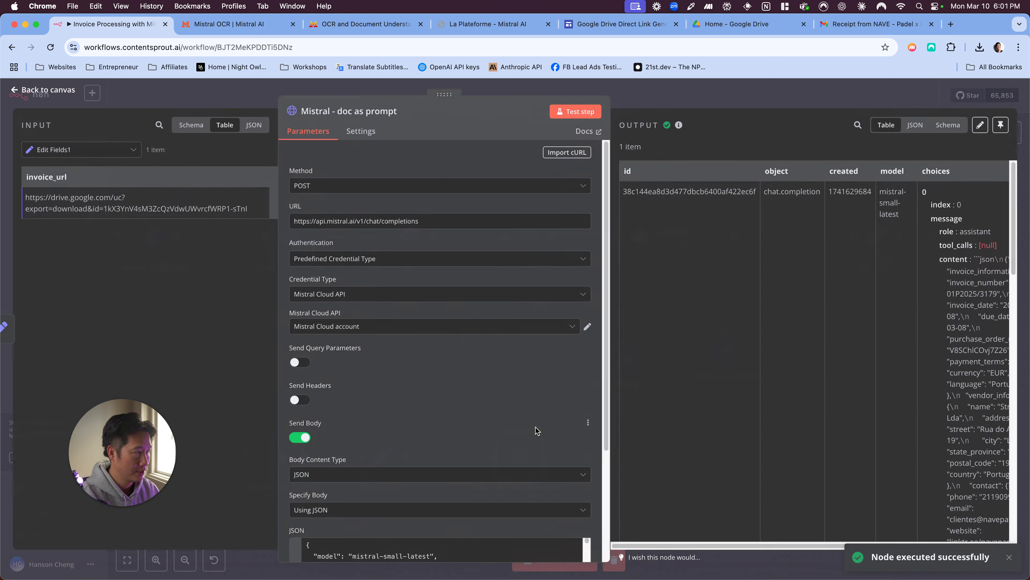
{"action": "scroll", "coordinate": [880, 239], "scroll_direction": "right", "scroll_amount": 5}
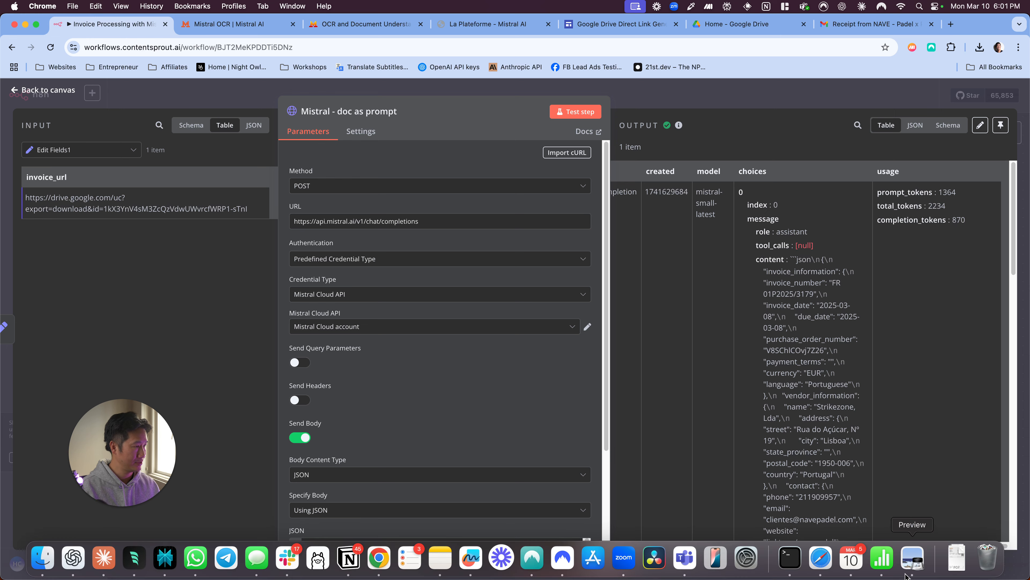
{"action": "left_click", "coordinate": [782, 105]}
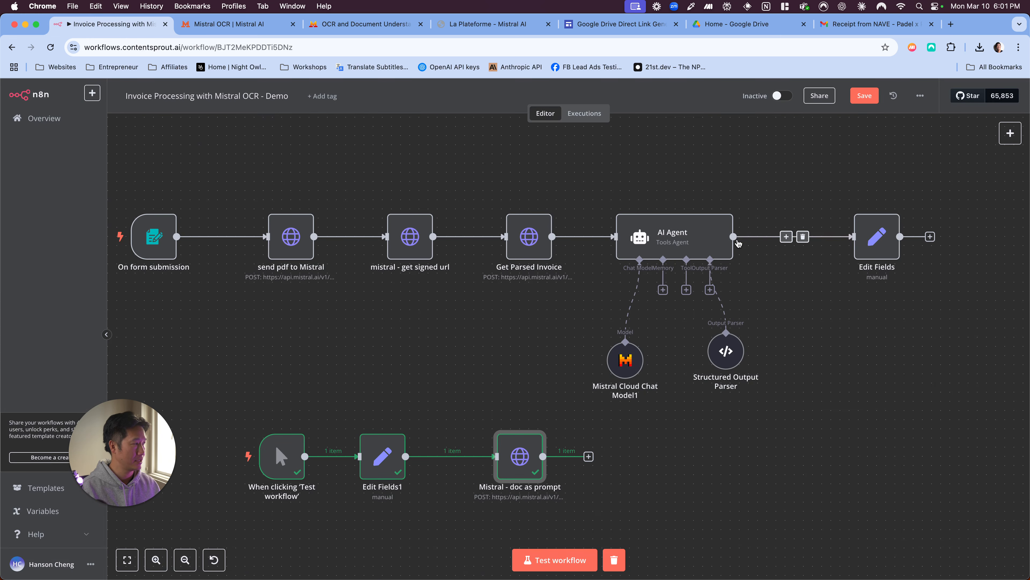
- Try to attach Edit Fields after Mistral - doc as prompt instead of the AI Agent, and run the node
{"action": "left_click", "coordinate": [877, 295]}
{"action": "left_click_drag", "start_coordinate": [878, 295], "coordinate": [813, 451]}
{"action": "left_click_drag", "start_coordinate": [657, 446], "coordinate": [797, 447]}
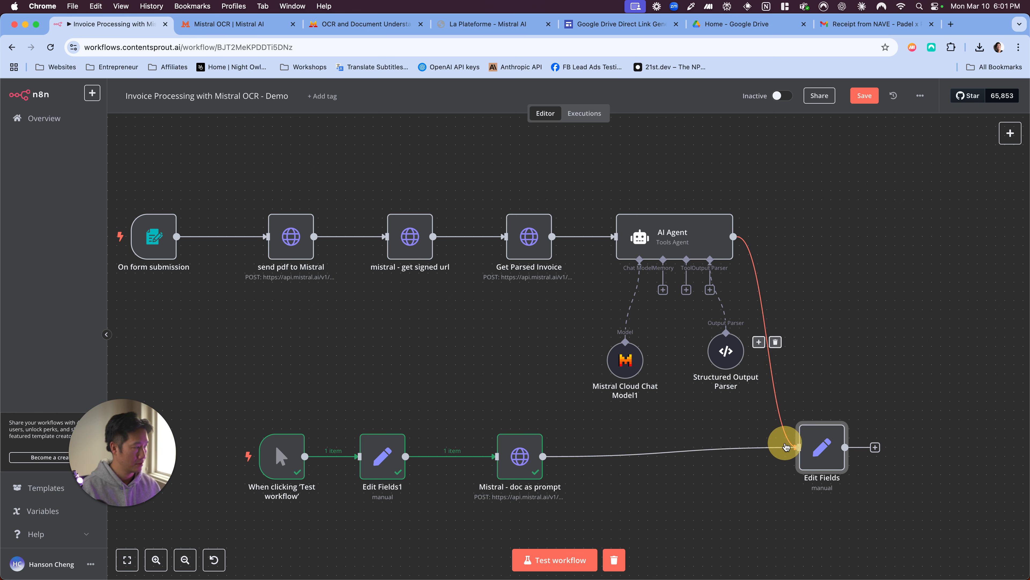
{"action": "left_click", "coordinate": [775, 342]}
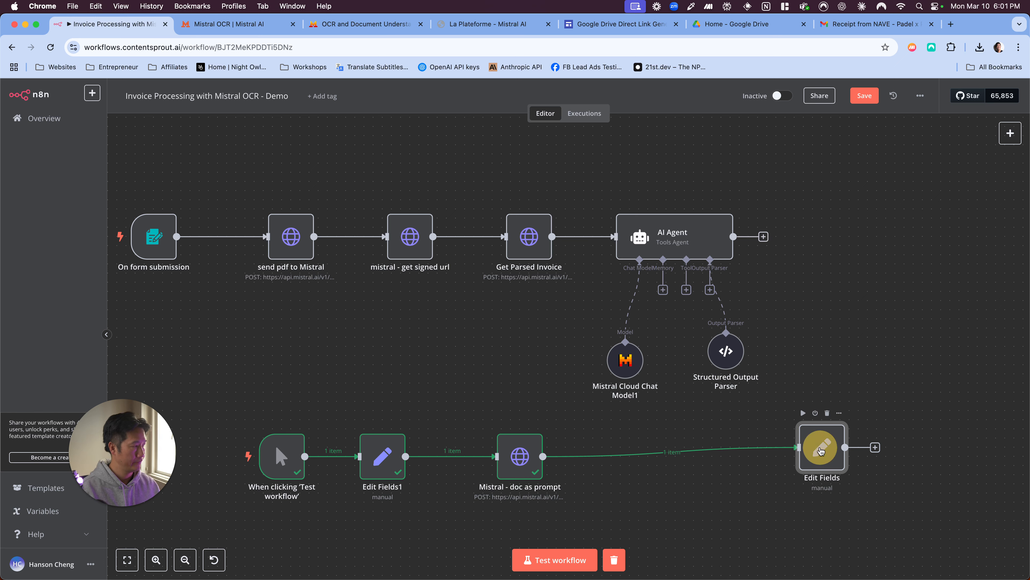
{"action": "left_click", "coordinate": [803, 413]}
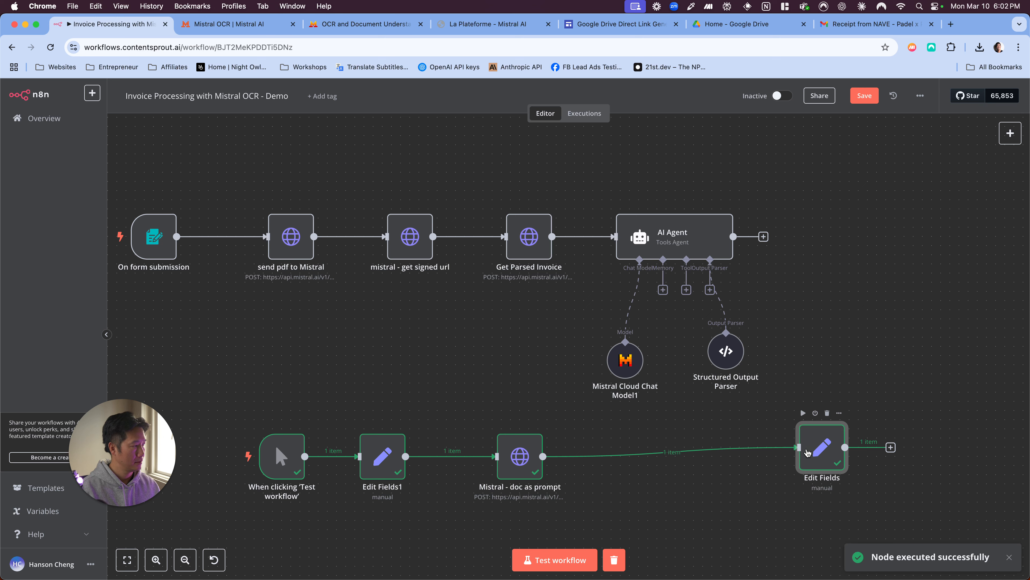
- Inspect the Edit Fields output, detach the node from Mistral - doc as prompt, and reconnect it after the AI Agent
{"action": "double_click", "coordinate": [818, 457]}
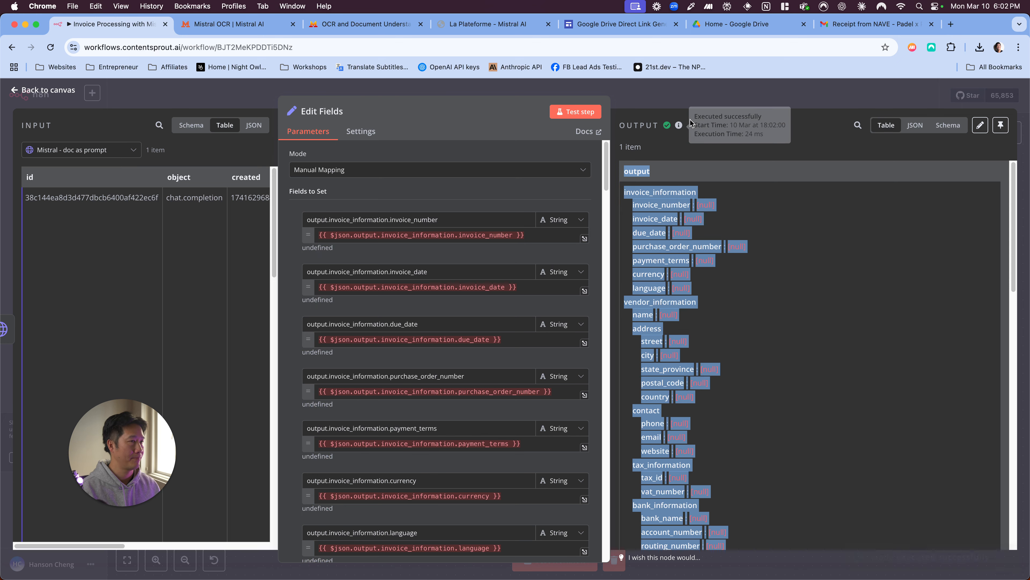
{"action": "left_click", "coordinate": [625, 222]}
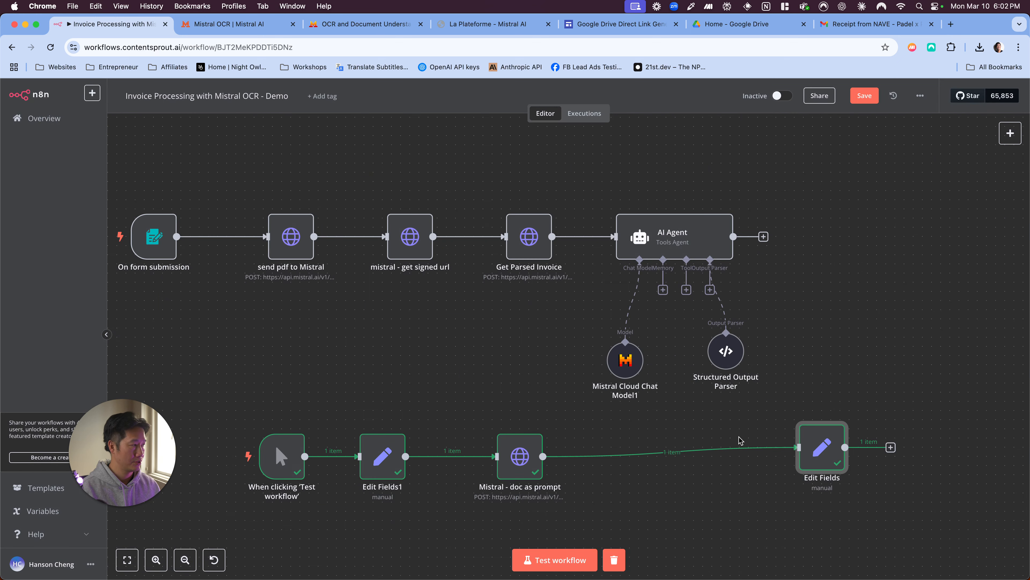
{"action": "left_click", "coordinate": [684, 452]}
{"action": "left_click_drag", "start_coordinate": [827, 446], "coordinate": [734, 236]}
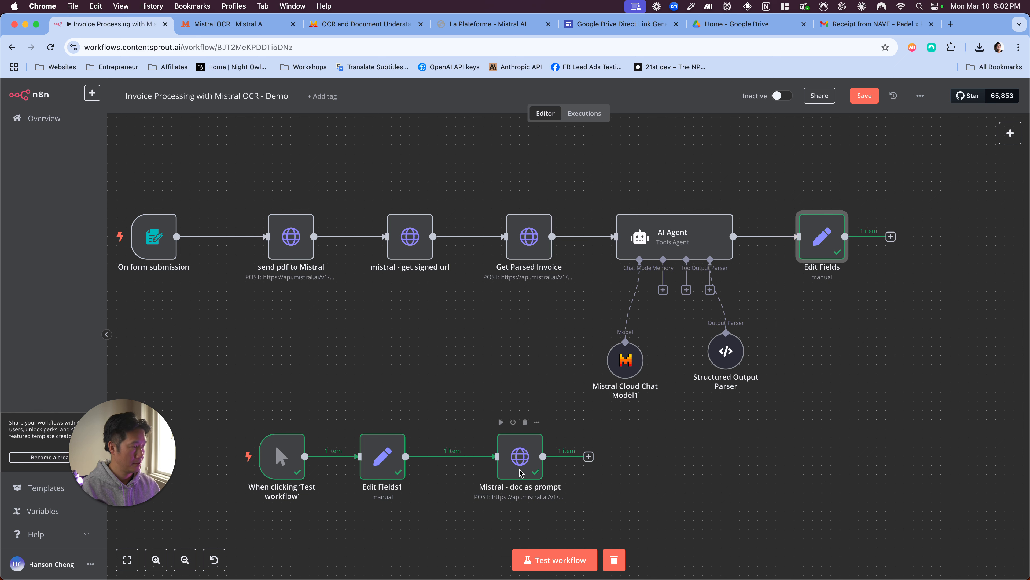
- Open the Mistral - doc as prompt output, bring up pickleball invoice.pdf in Preview beside it, and compare the extracted fields
{"action": "double_click", "coordinate": [519, 455]}
{"action": "scroll", "coordinate": [834, 294], "scroll_direction": "right", "scroll_amount": 2}
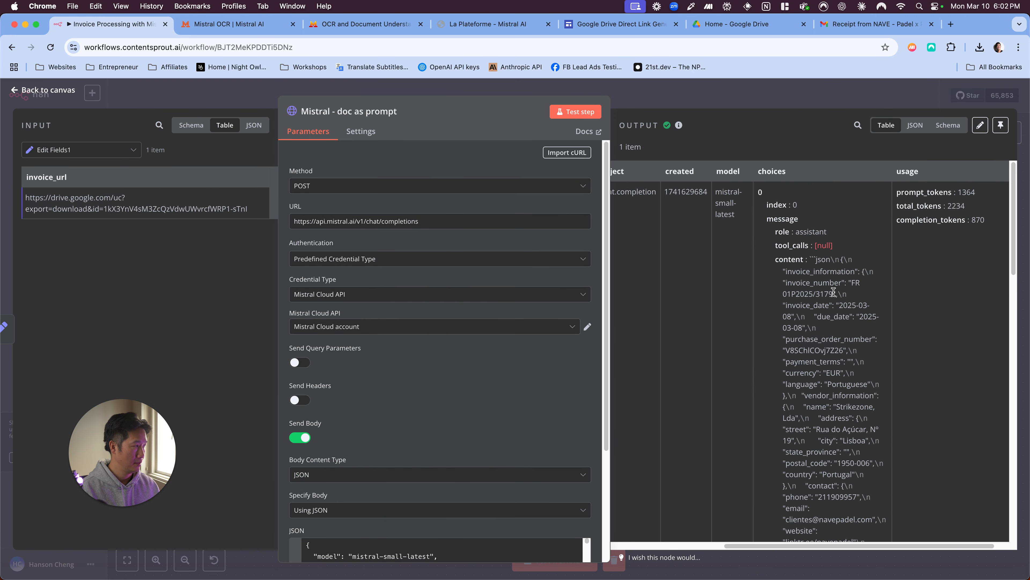
{"action": "mouse_move", "coordinate": [871, 572]}
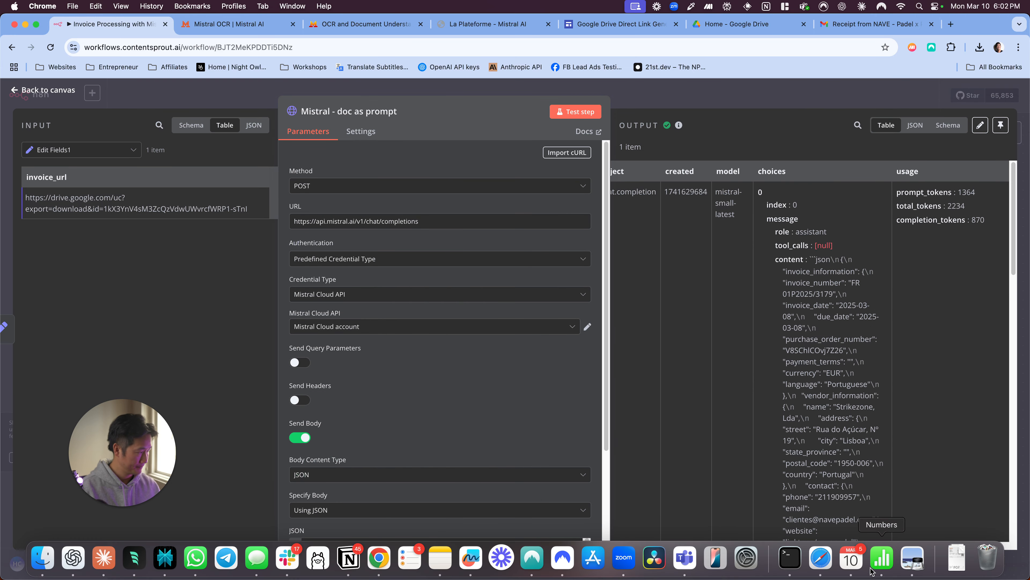
{"action": "left_click", "coordinate": [957, 558]}
{"action": "left_click", "coordinate": [891, 503]}
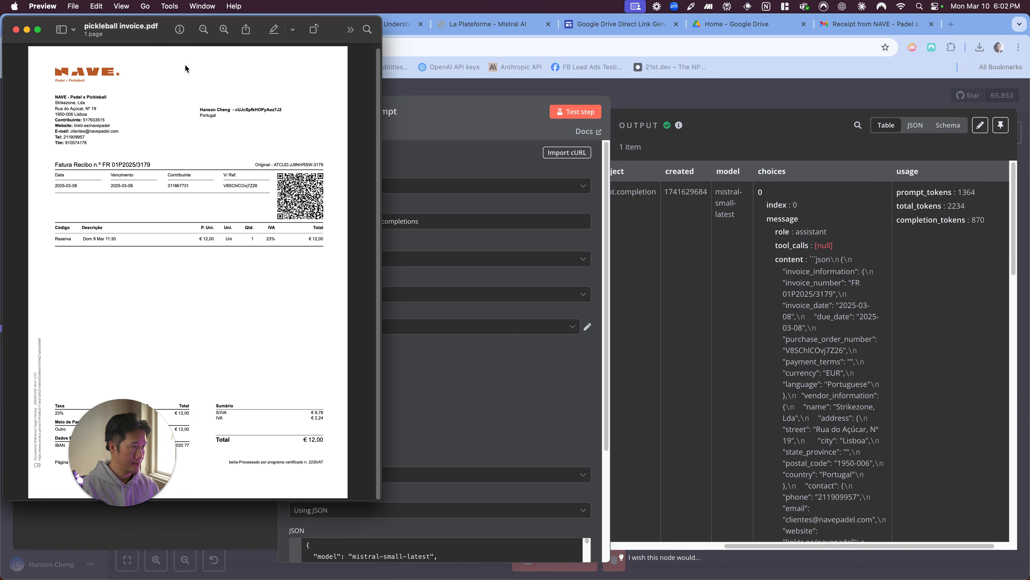
{"action": "left_click_drag", "start_coordinate": [259, 23], "coordinate": [642, 98]}
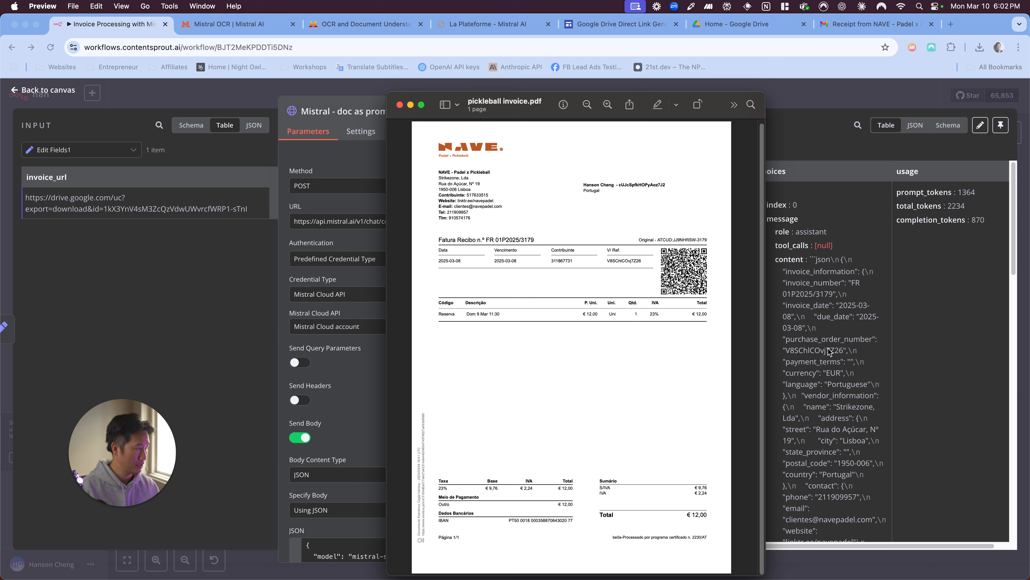
{"action": "scroll", "coordinate": [804, 369], "scroll_direction": "down", "scroll_amount": 1}
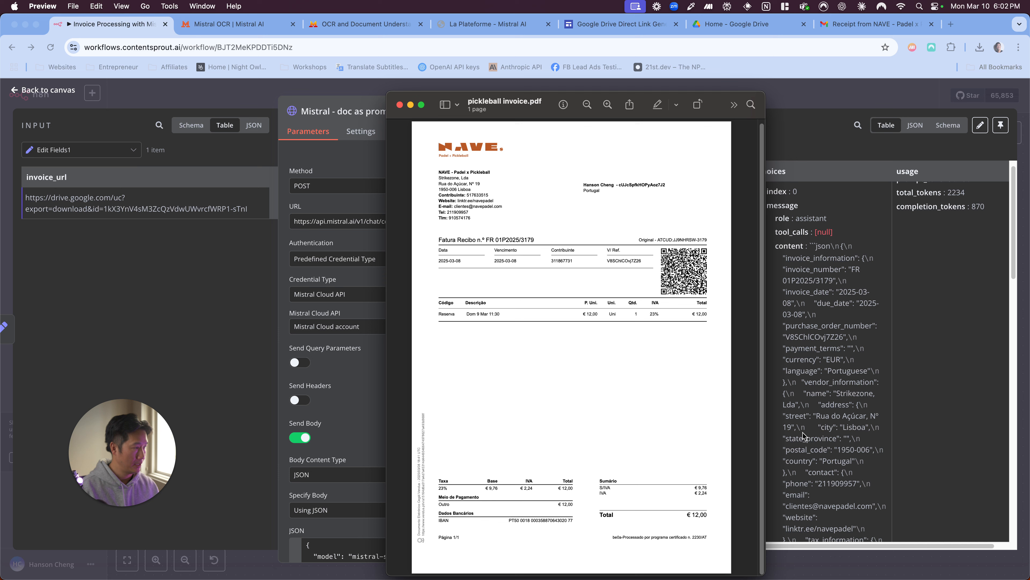
{"action": "scroll", "coordinate": [827, 418], "scroll_direction": "down", "scroll_amount": 2}
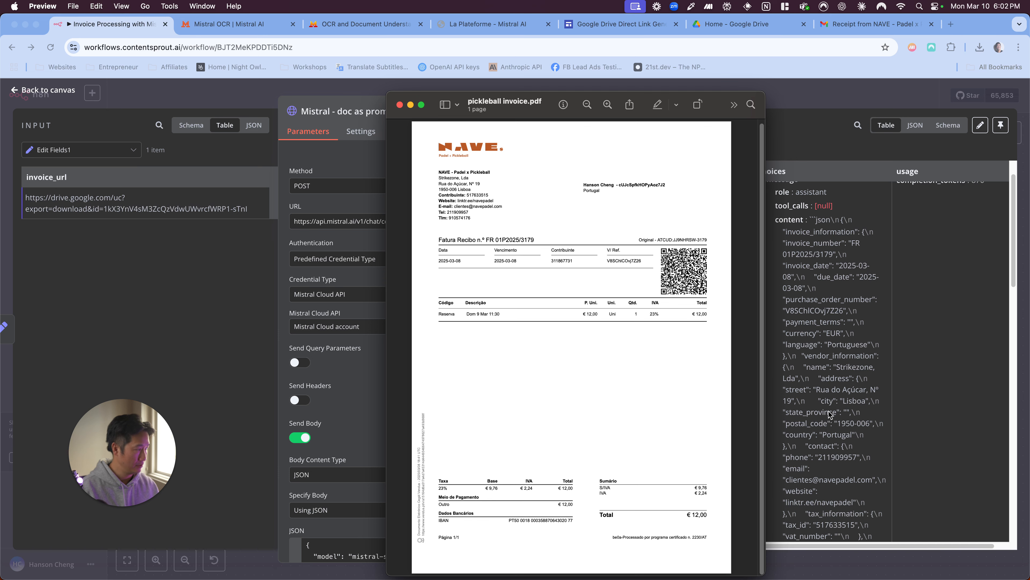
{"action": "double_click", "coordinate": [823, 391]}
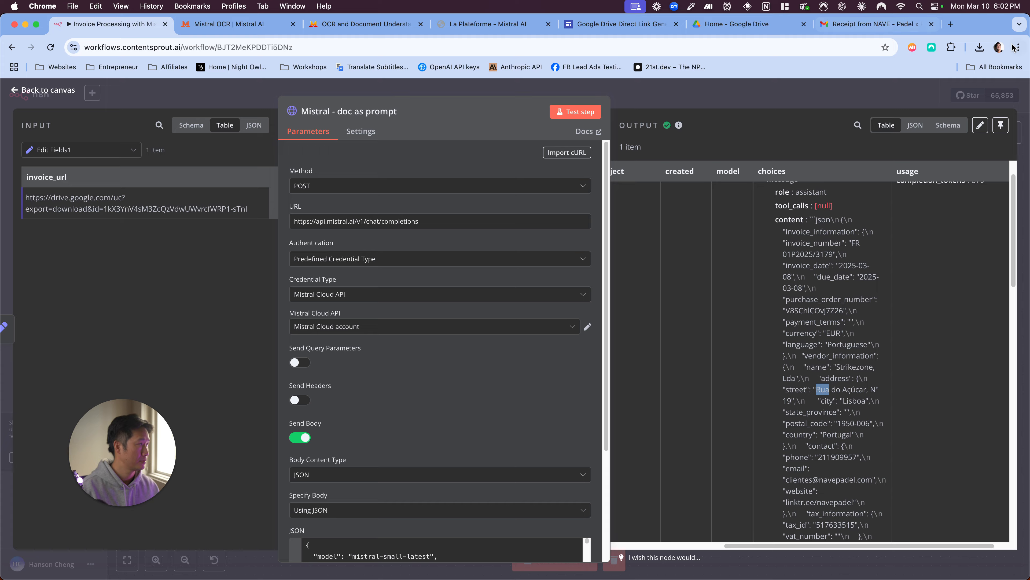
- Tile the n8n browser window and the Preview window side by side, and enlarge the pickleball invoice
{"action": "left_click_drag", "start_coordinate": [989, 21], "coordinate": [2, 259]}
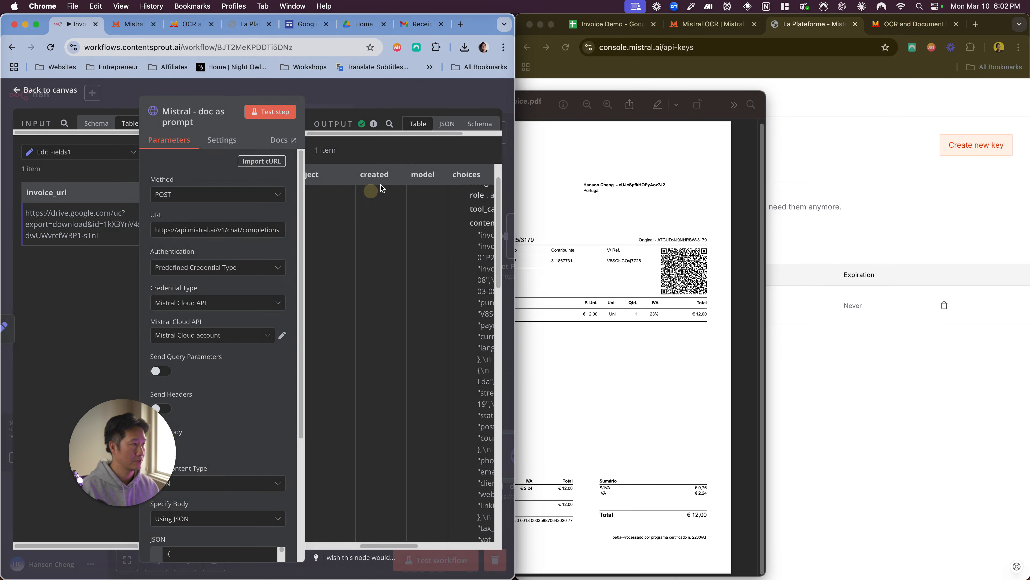
{"action": "left_click", "coordinate": [585, 104]}
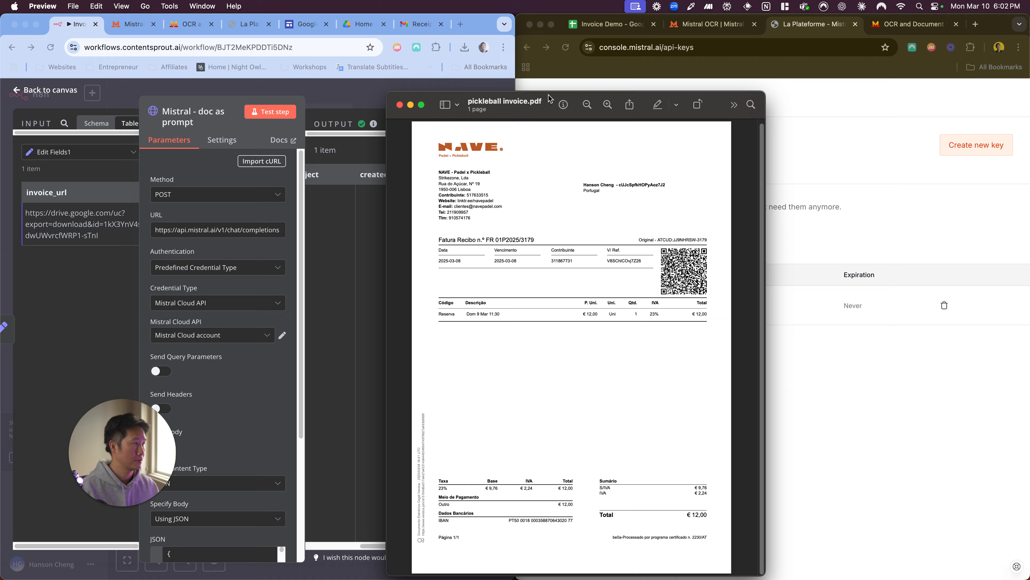
{"action": "left_click_drag", "start_coordinate": [598, 100], "coordinate": [1029, 108]}
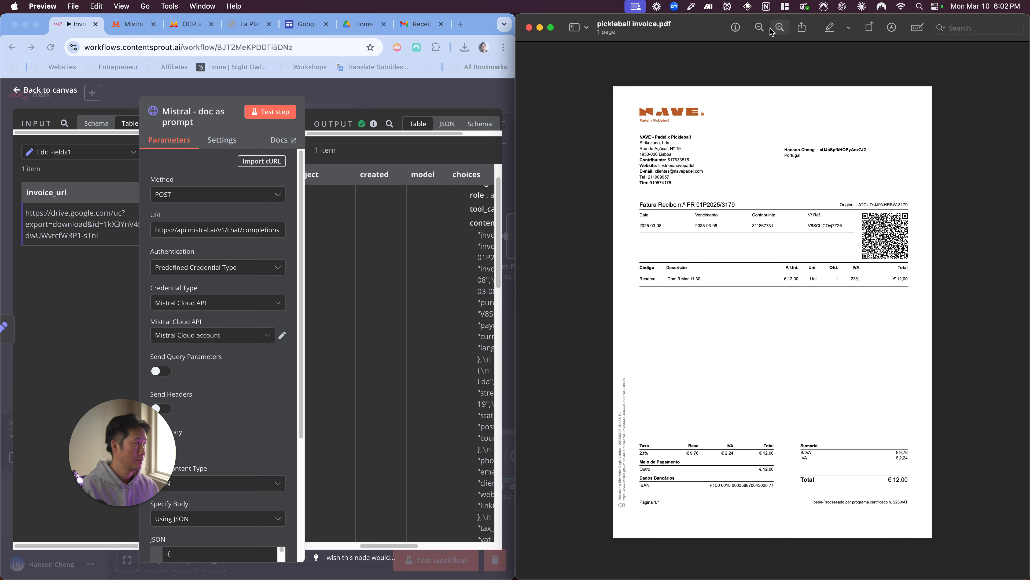
{"action": "left_click", "coordinate": [779, 27]}
{"action": "scroll", "coordinate": [748, 170], "scroll_direction": "up", "scroll_amount": 3}
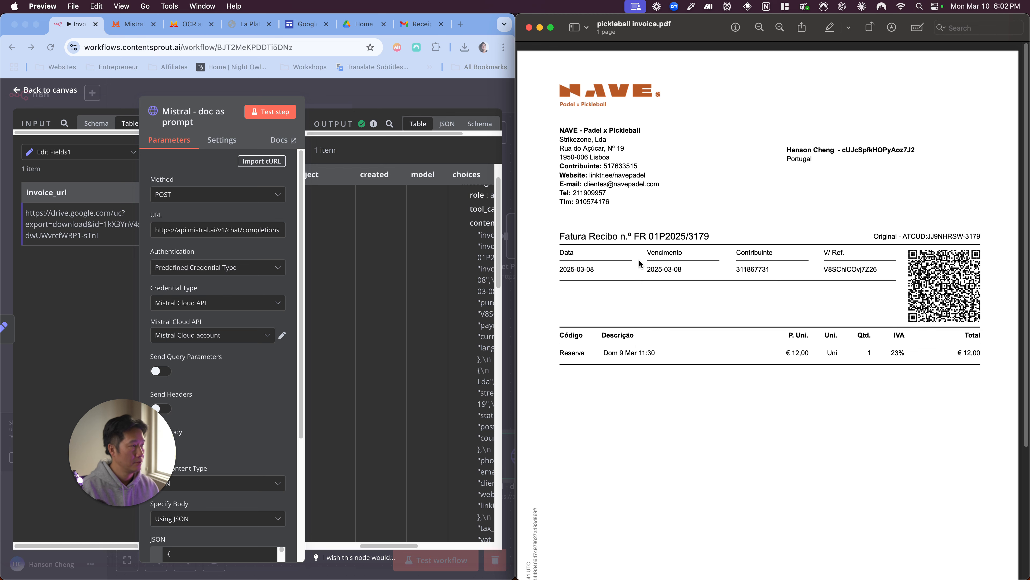
- Compare the invoice's vendor details, dates, line item, tax and totals with the extracted JSON content in the node output
{"action": "scroll", "coordinate": [639, 263], "scroll_direction": "down", "scroll_amount": 6}
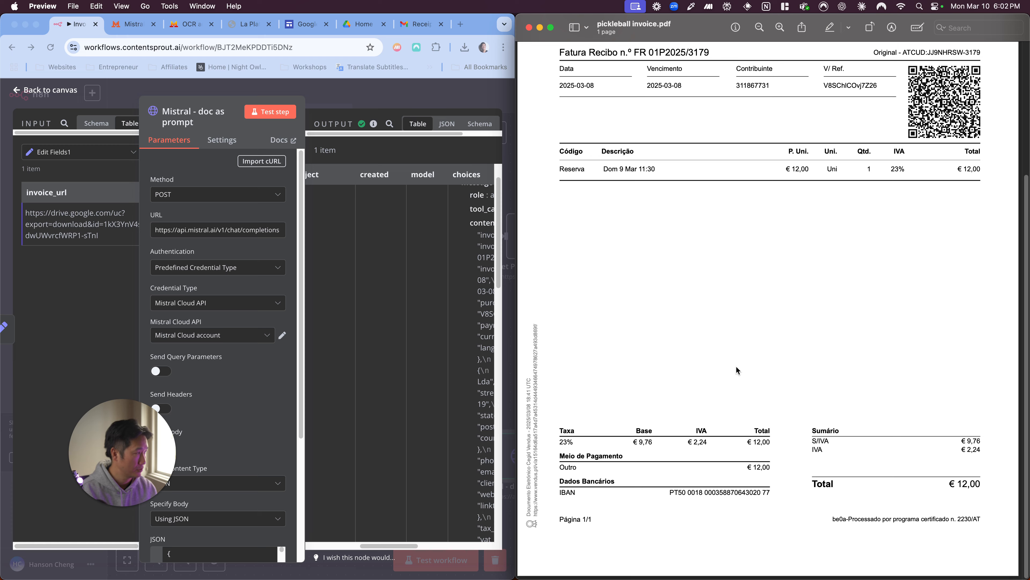
{"action": "scroll", "coordinate": [734, 361], "scroll_direction": "up", "scroll_amount": 5}
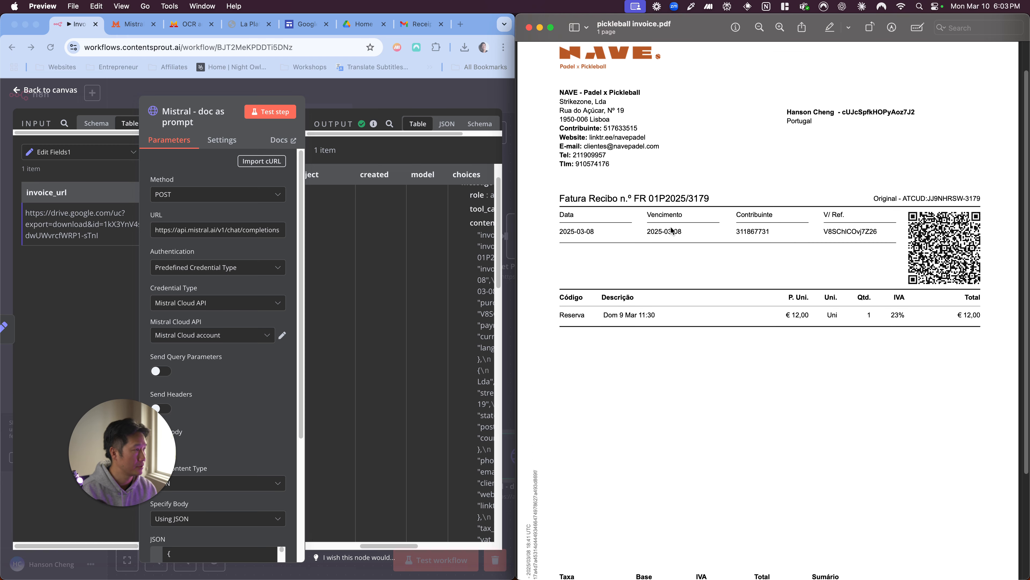
{"action": "scroll", "coordinate": [671, 230], "scroll_direction": "up", "scroll_amount": 1}
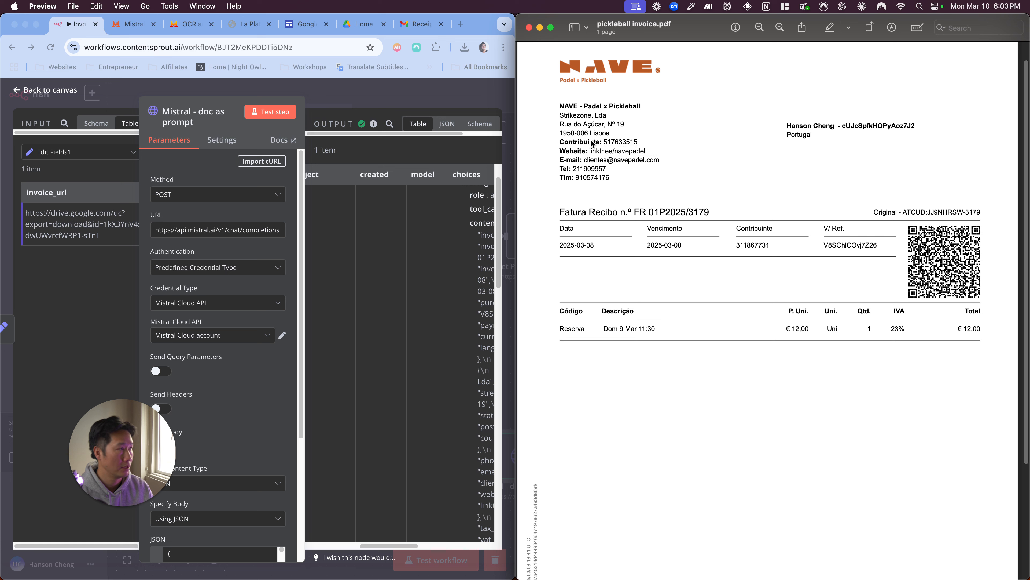
{"action": "scroll", "coordinate": [401, 373], "scroll_direction": "right", "scroll_amount": 5}
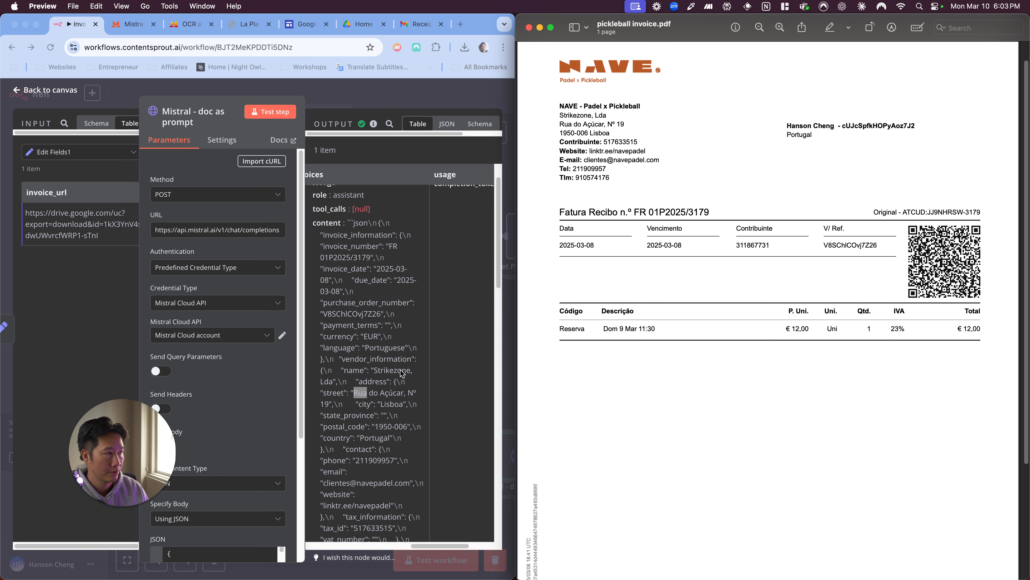
{"action": "scroll", "coordinate": [401, 364], "scroll_direction": "down", "scroll_amount": 1}
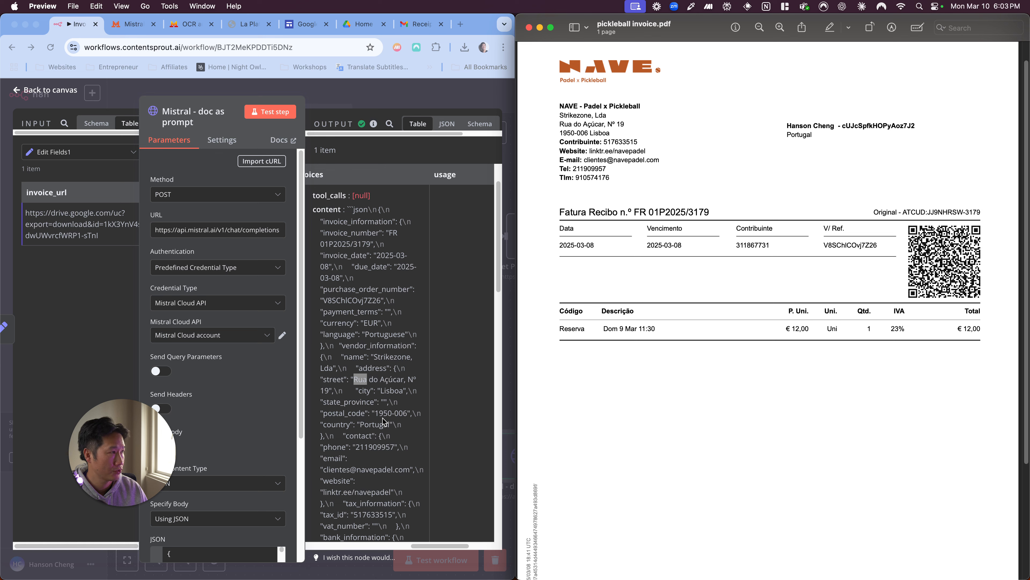
{"action": "scroll", "coordinate": [386, 422], "scroll_direction": "down", "scroll_amount": 3}
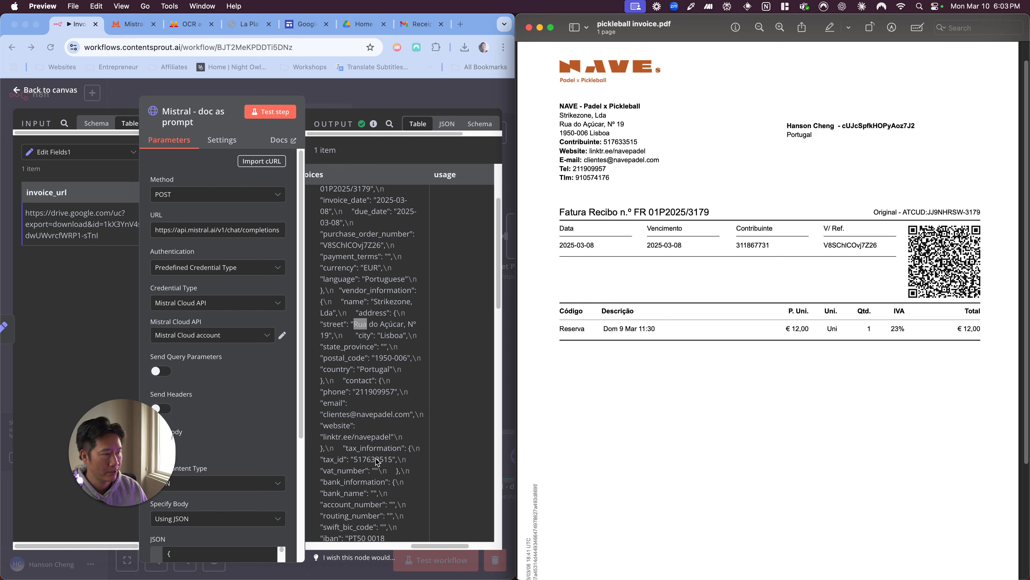
{"action": "scroll", "coordinate": [378, 454], "scroll_direction": "down", "scroll_amount": 4}
{"action": "scroll", "coordinate": [367, 418], "scroll_direction": "down", "scroll_amount": 15}
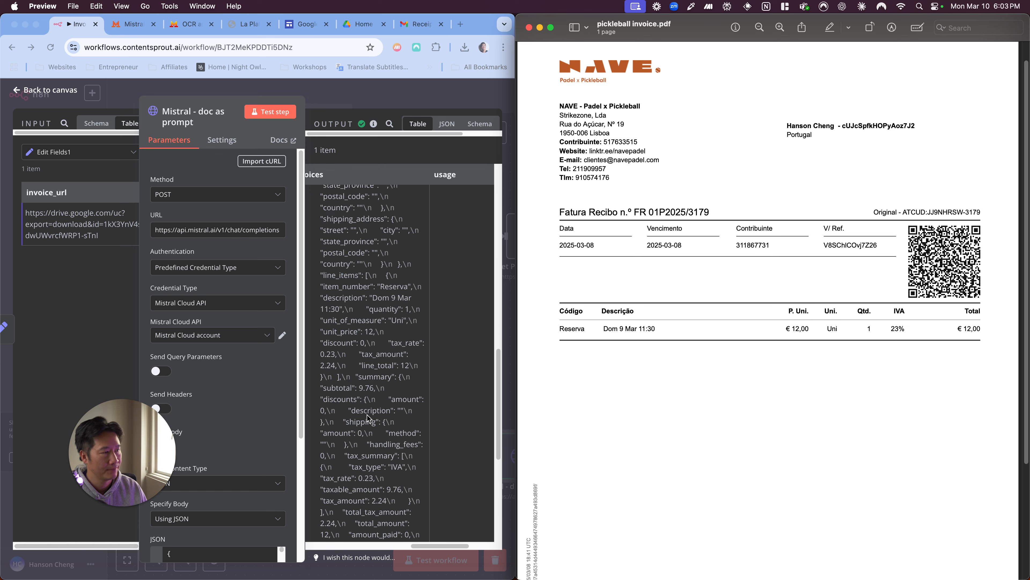
{"action": "scroll", "coordinate": [369, 418], "scroll_direction": "down", "scroll_amount": 15}
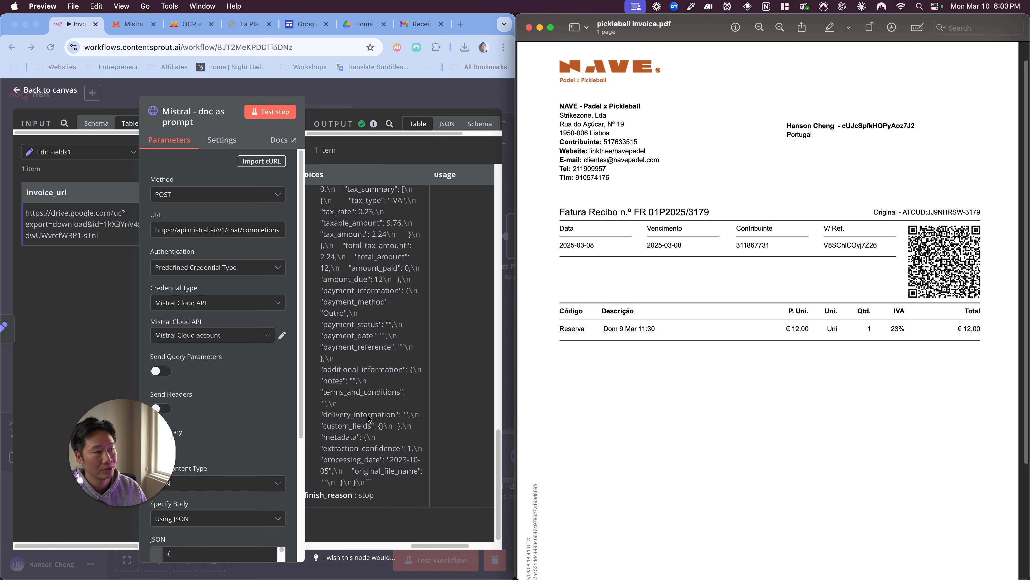
{"action": "scroll", "coordinate": [371, 418], "scroll_direction": "up", "scroll_amount": 20}
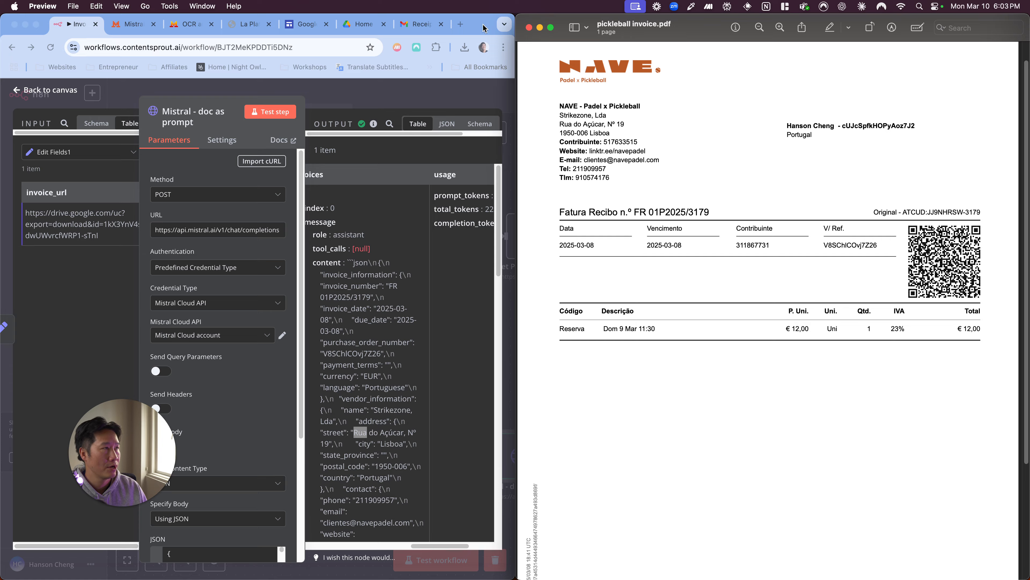
- Restore the n8n browser window to full size, view the output's choices column, and return to the canvas
{"action": "double_click", "coordinate": [489, 18]}
{"action": "scroll", "coordinate": [920, 246], "scroll_direction": "right", "scroll_amount": 5}
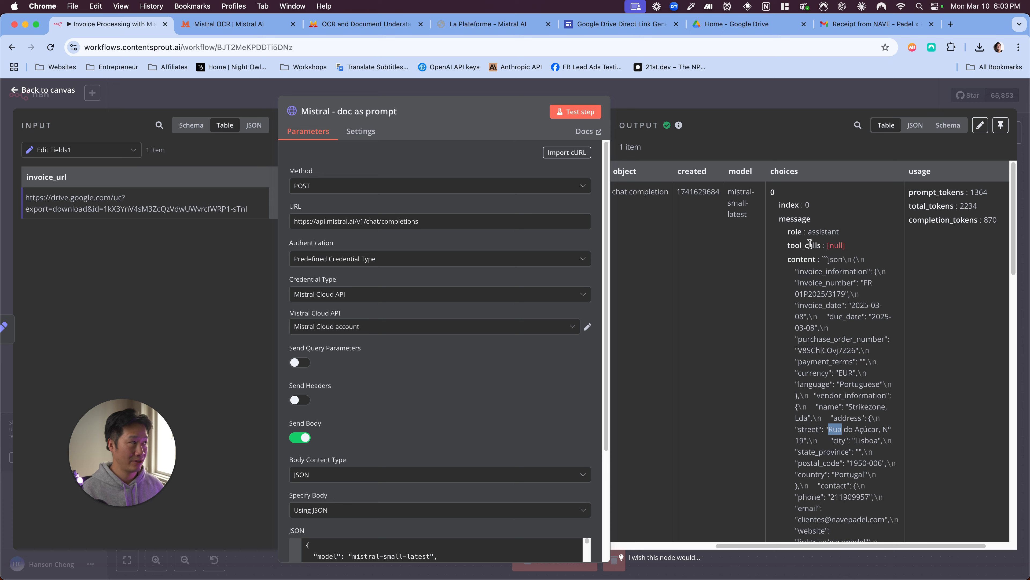
{"action": "left_click", "coordinate": [755, 100]}
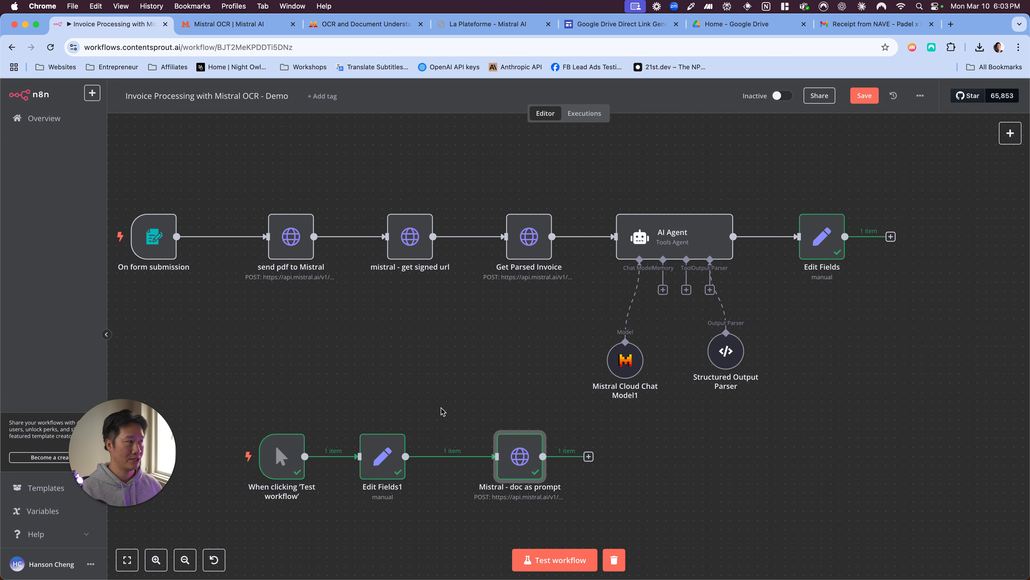
- Move the Mistral - doc as prompt node slightly closer to Edit Fields1 and save the workflow
{"action": "left_click_drag", "start_coordinate": [520, 458], "coordinate": [492, 457]}
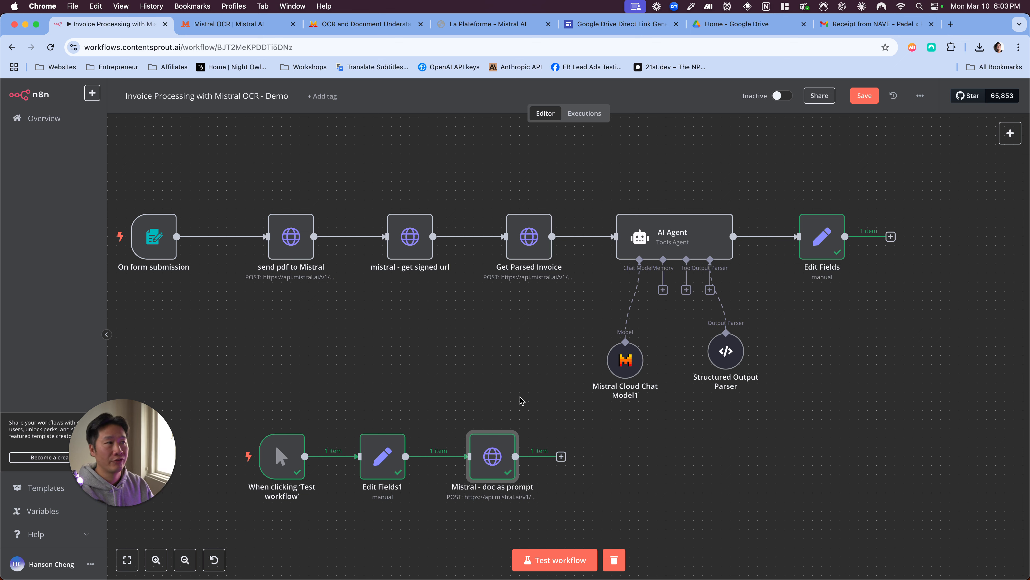
{"action": "key", "text": "super+s"}
{"action": "left_click", "coordinate": [693, 170]}
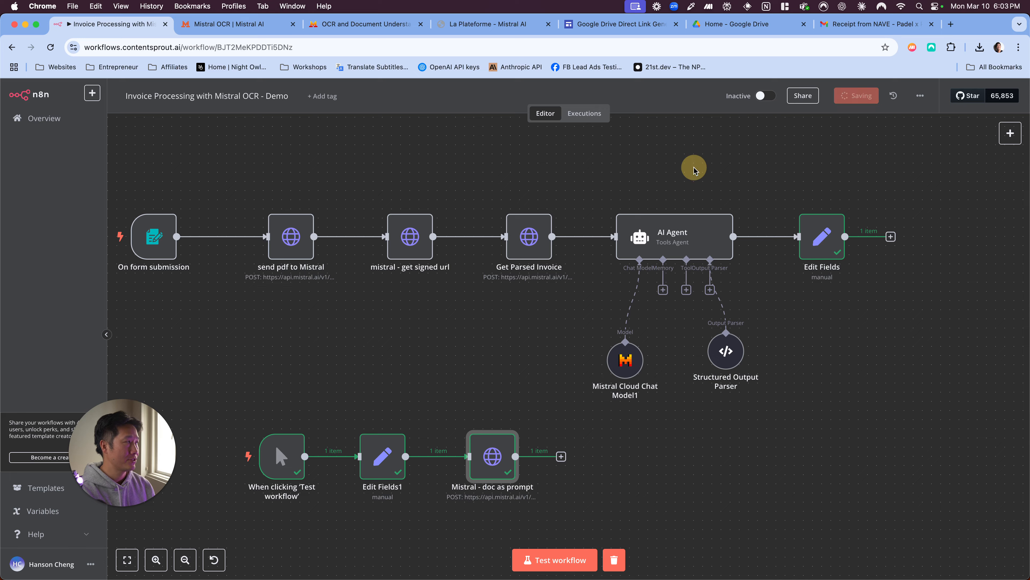
{"action": "scroll", "coordinate": [568, 184], "scroll_direction": "left", "scroll_amount": 3}
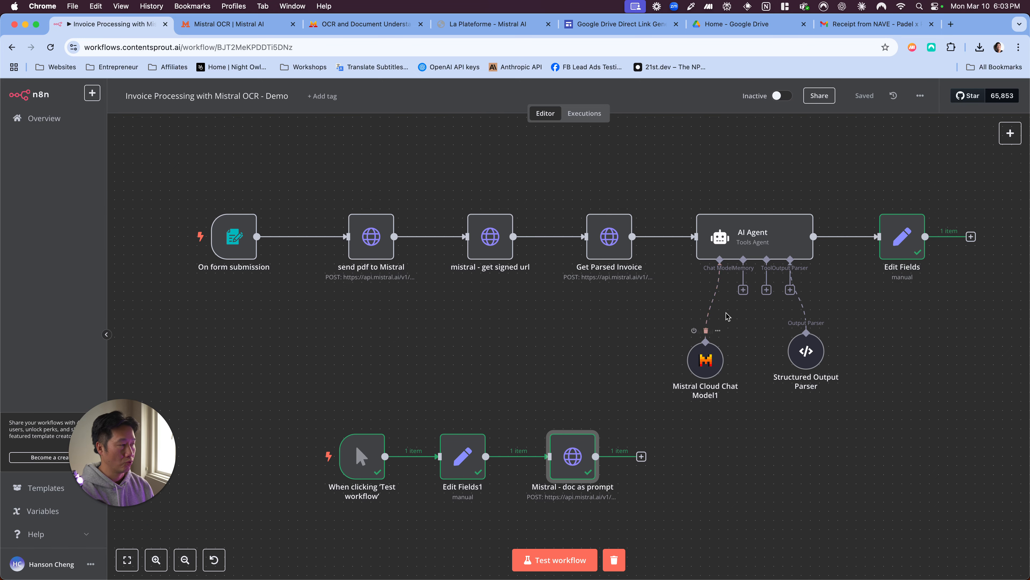